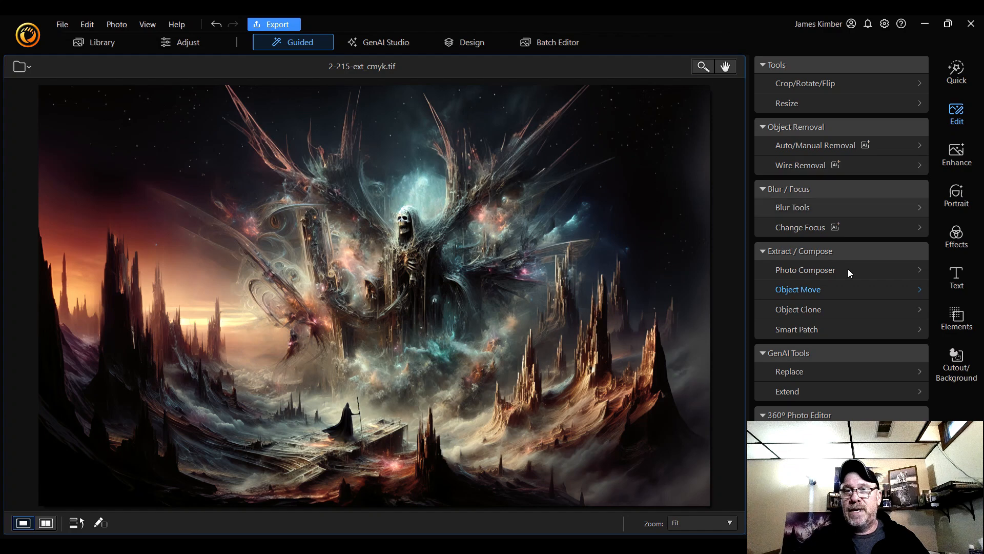
Zoom to 200% to inspect the artwork's detail, then return to fit view
click(710, 526)
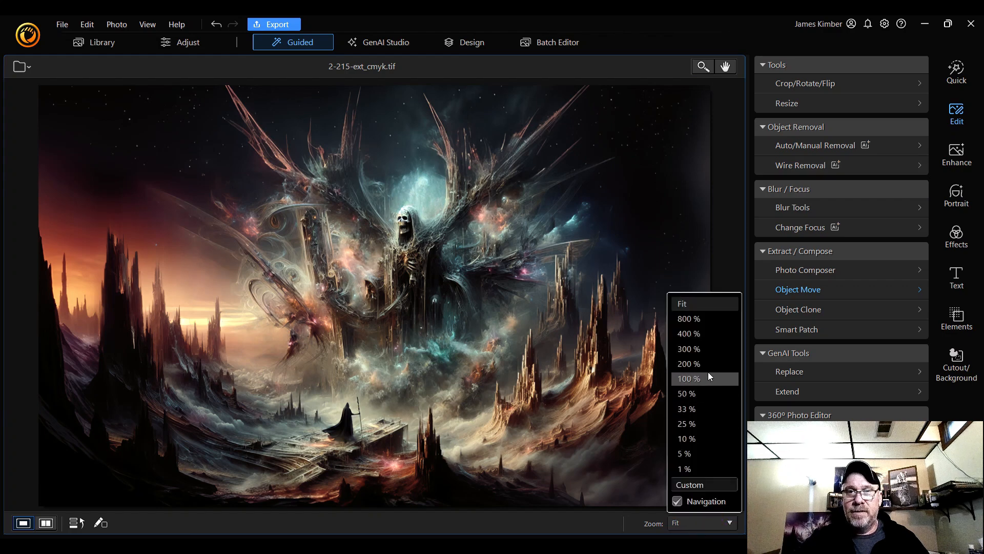
click(708, 367)
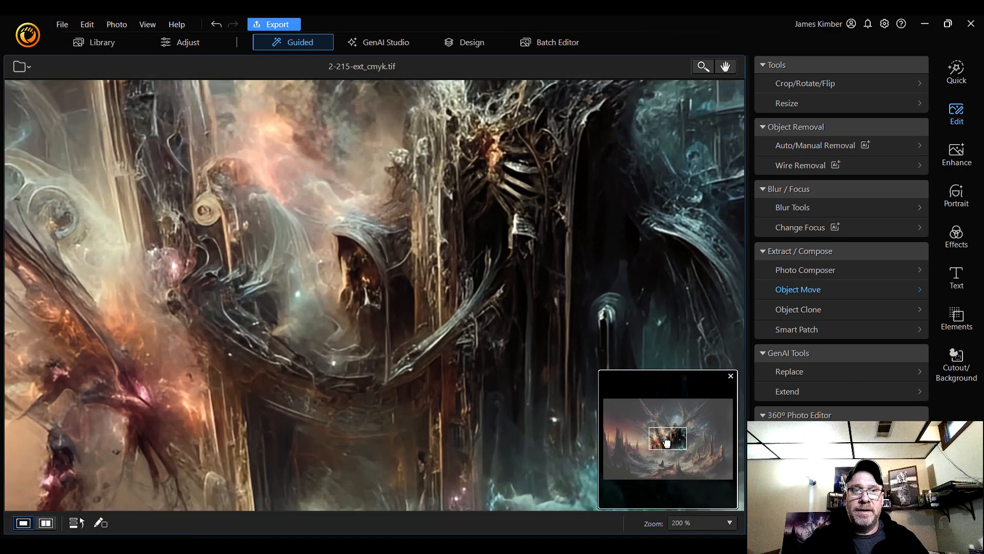
drag(654, 437, 706, 438)
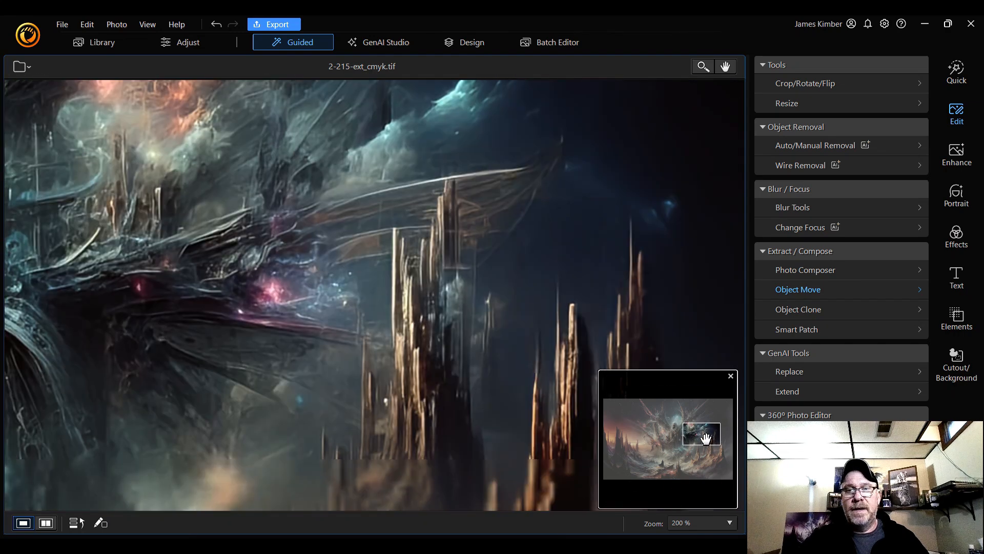
click(721, 524)
click(697, 303)
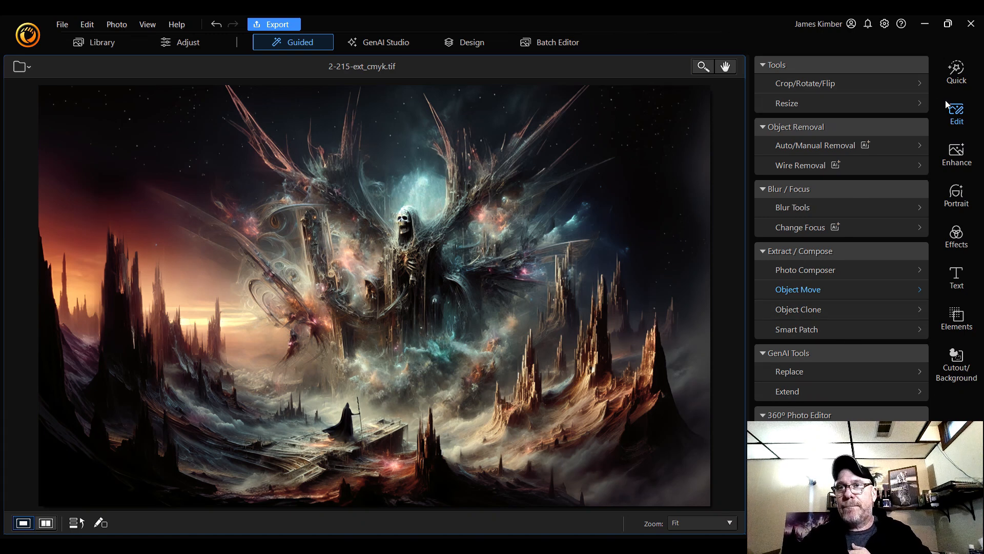
Open the Color Replace effect and zoom to 200% on the cloaked figure on the ledge
click(956, 152)
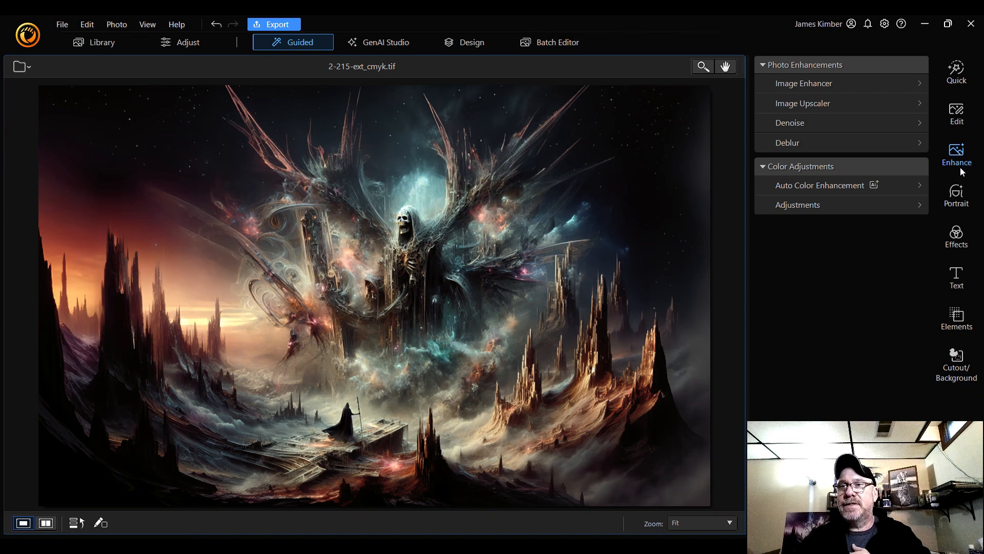
click(959, 231)
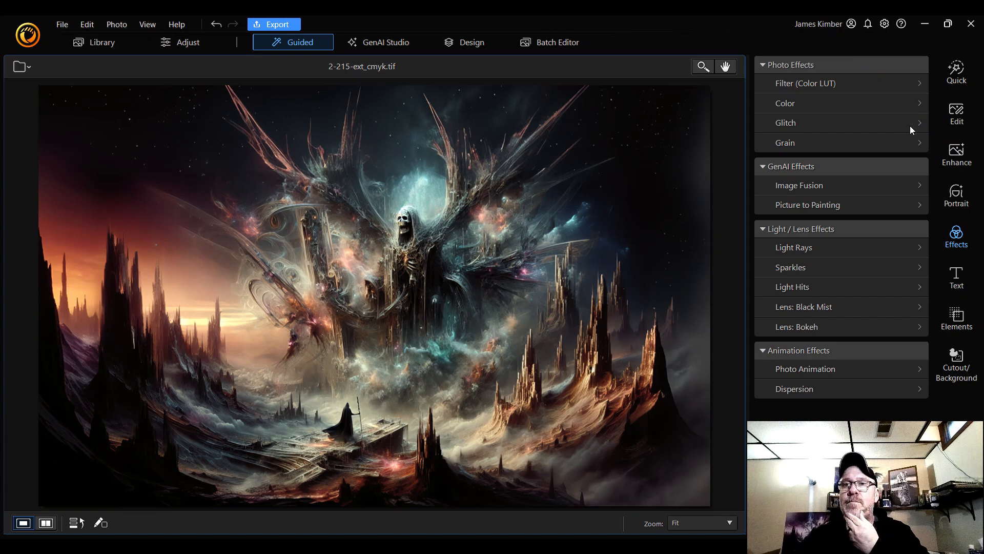
click(846, 101)
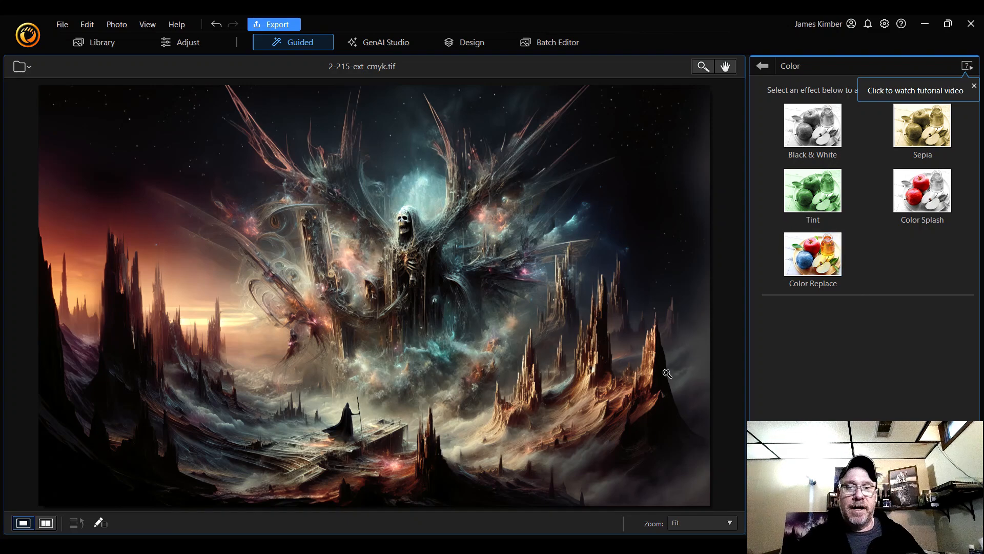
click(707, 523)
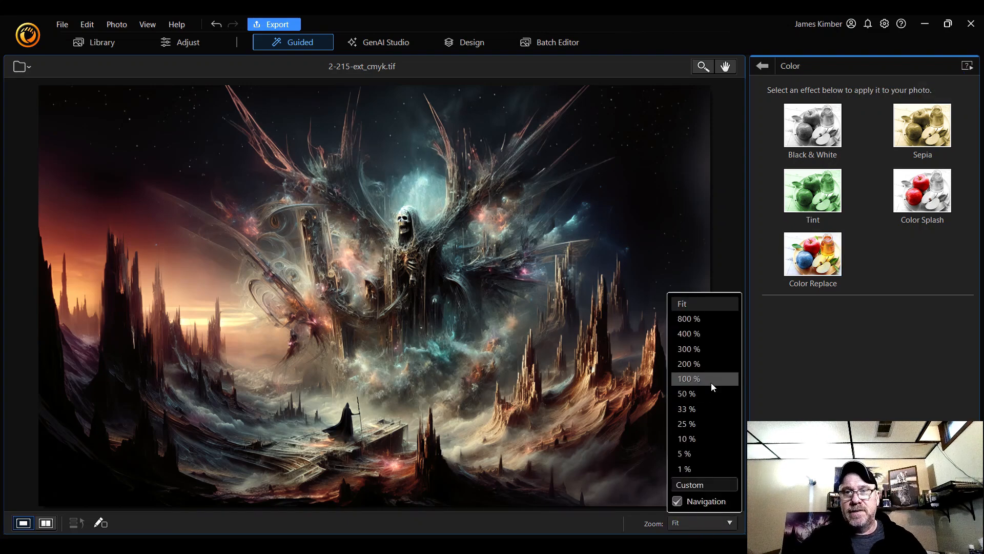
click(715, 369)
drag(667, 440, 658, 464)
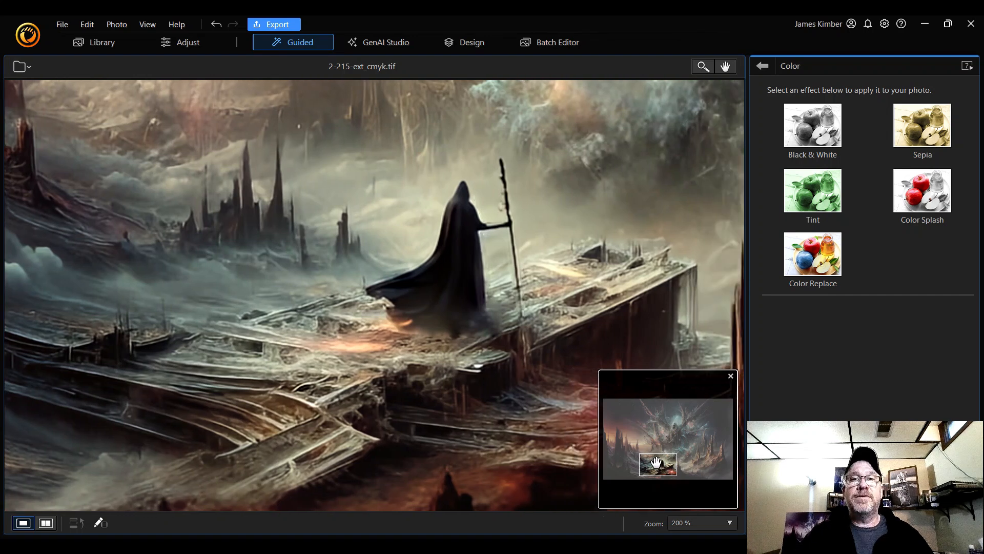
click(821, 261)
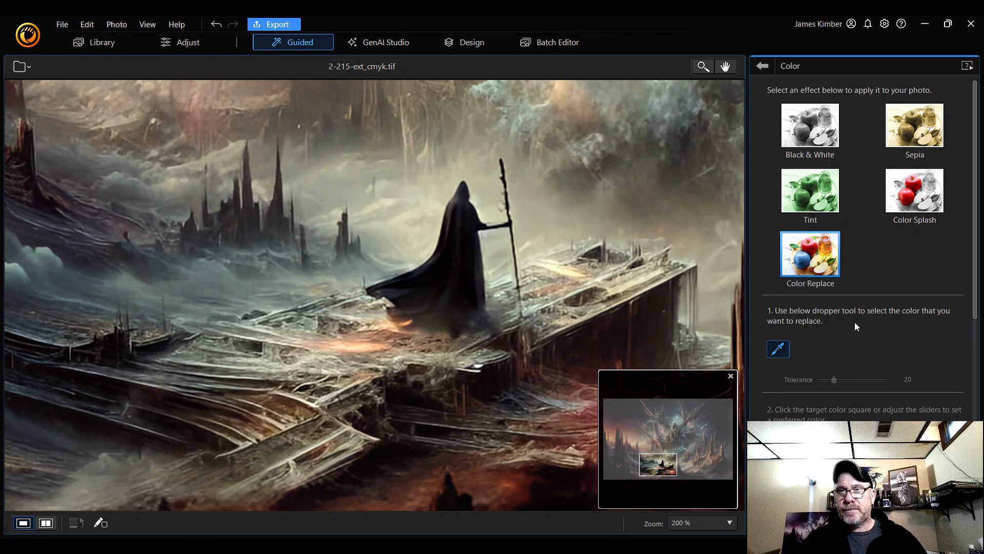
Sample the cloaked figure's dark colour with the dropper as the colour to replace
click(459, 233)
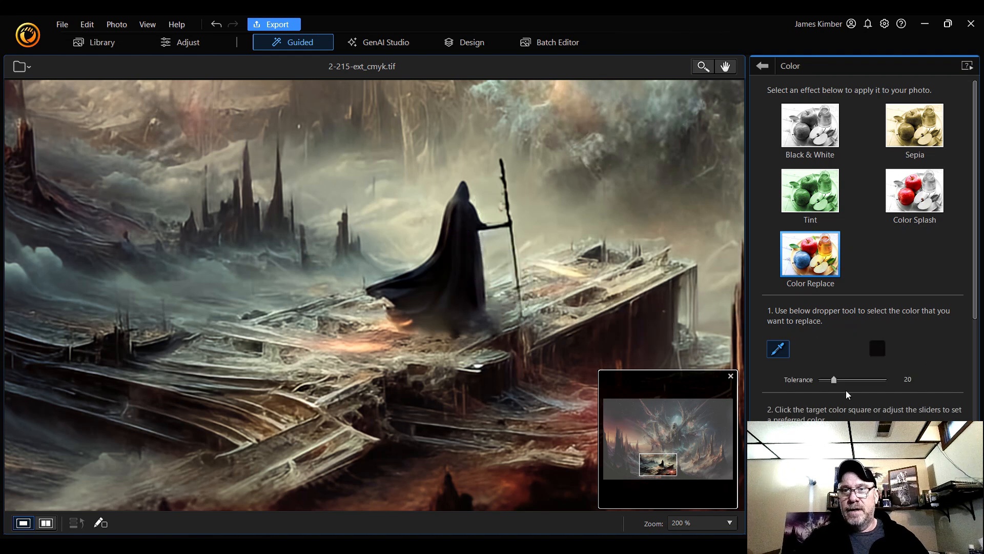
mouse_move(834, 380)
mouse_down()
mouse_move(854, 385)
mouse_move(835, 382)
mouse_up()
scroll(844, 402, down, 6)
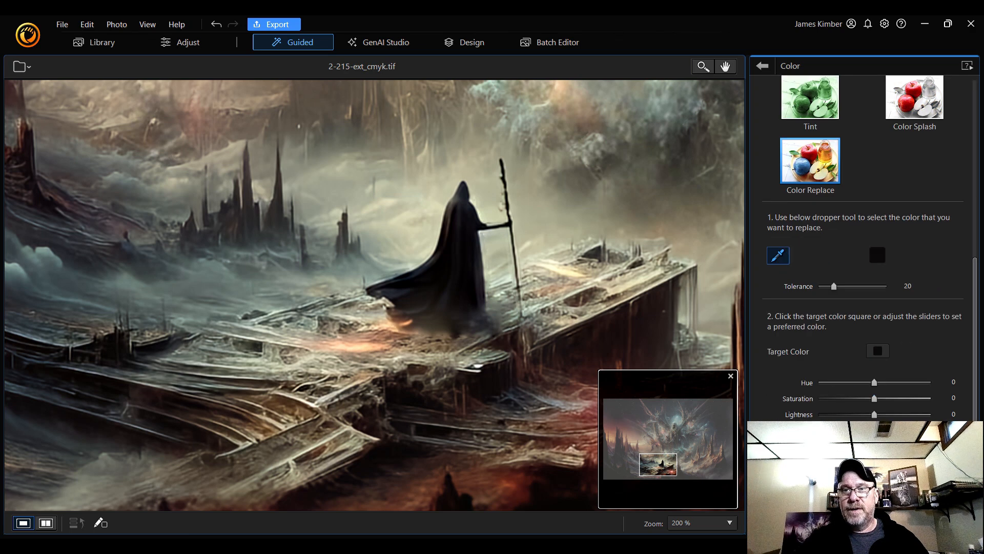
scroll(826, 335, up, 5)
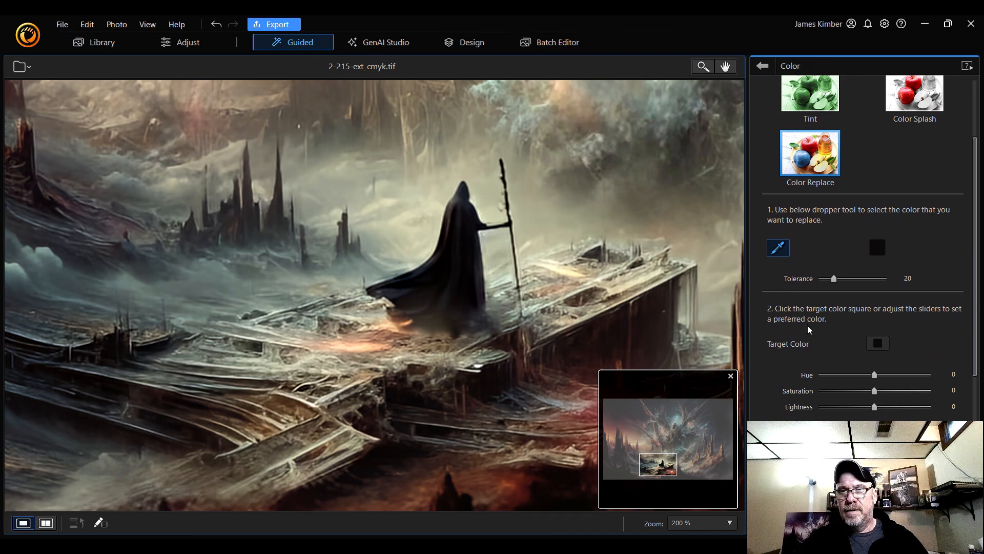
scroll(813, 414, down, 5)
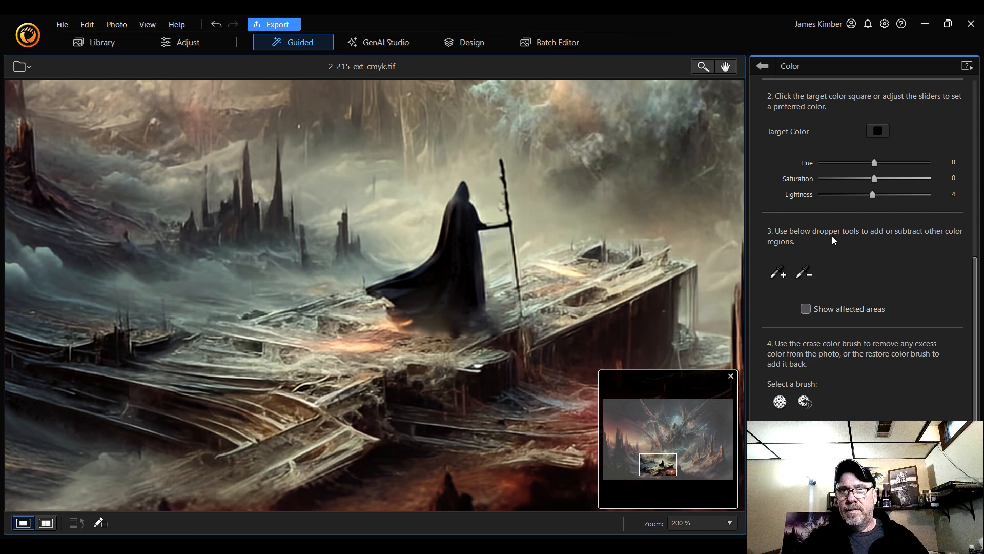
Toggle the affected-areas preview at 200% and fit zoom to inspect which regions the colour covers
click(804, 310)
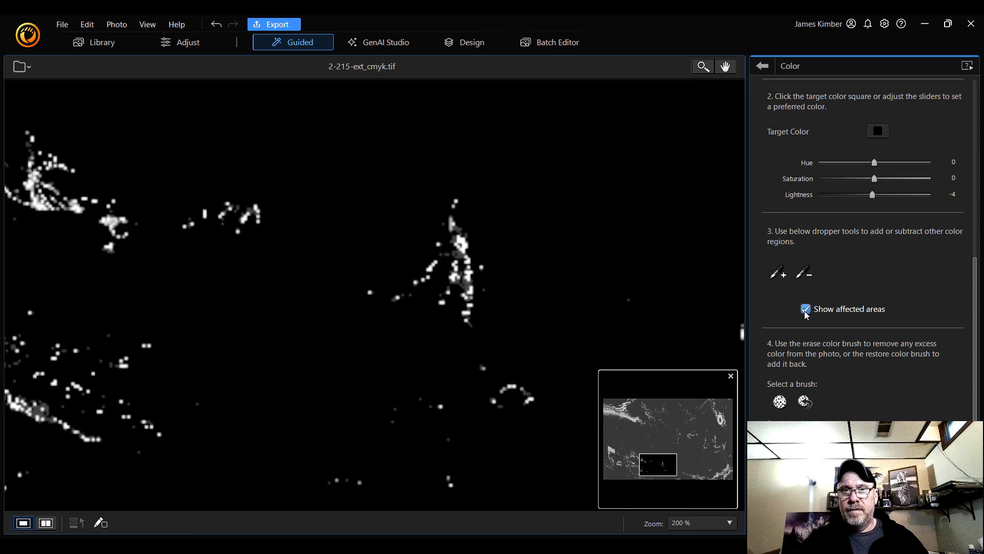
click(702, 520)
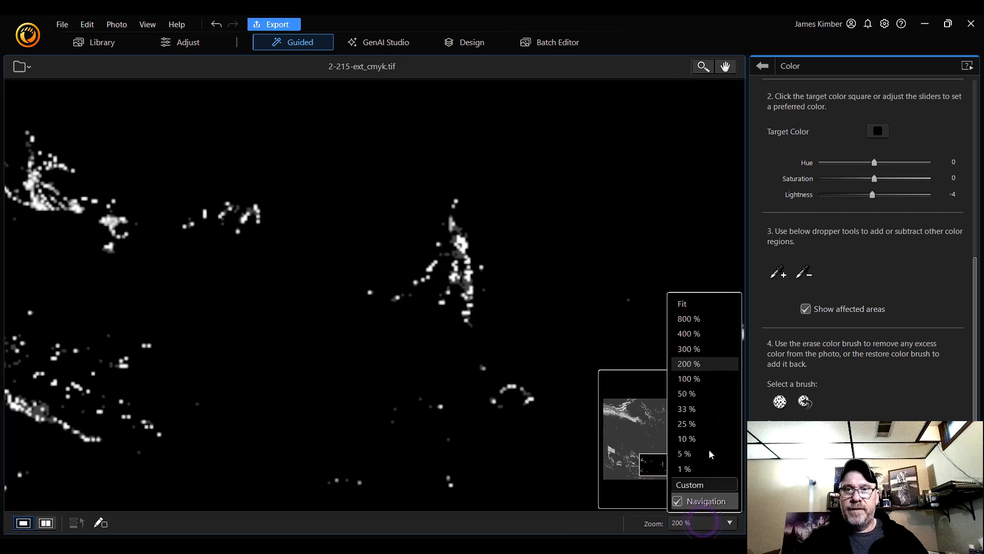
click(699, 304)
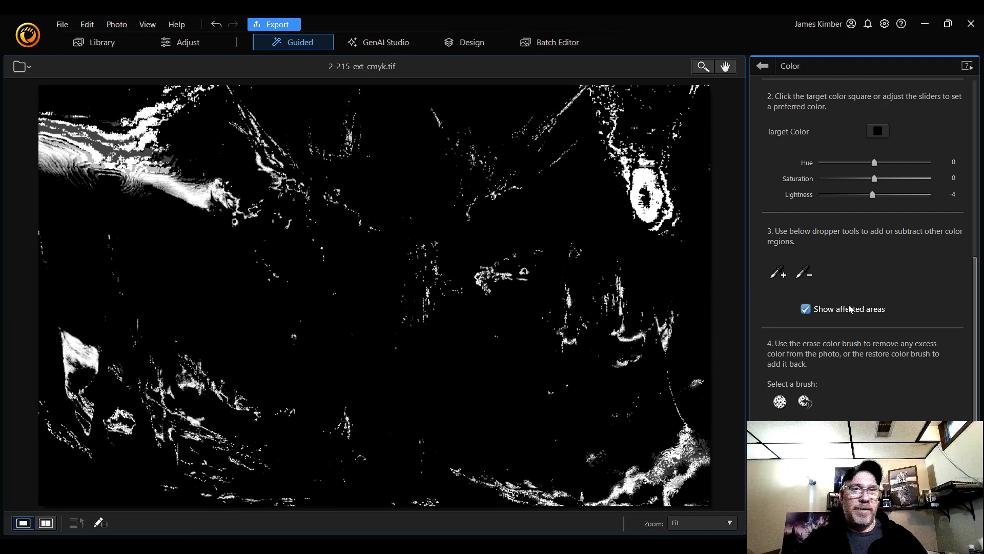
click(805, 309)
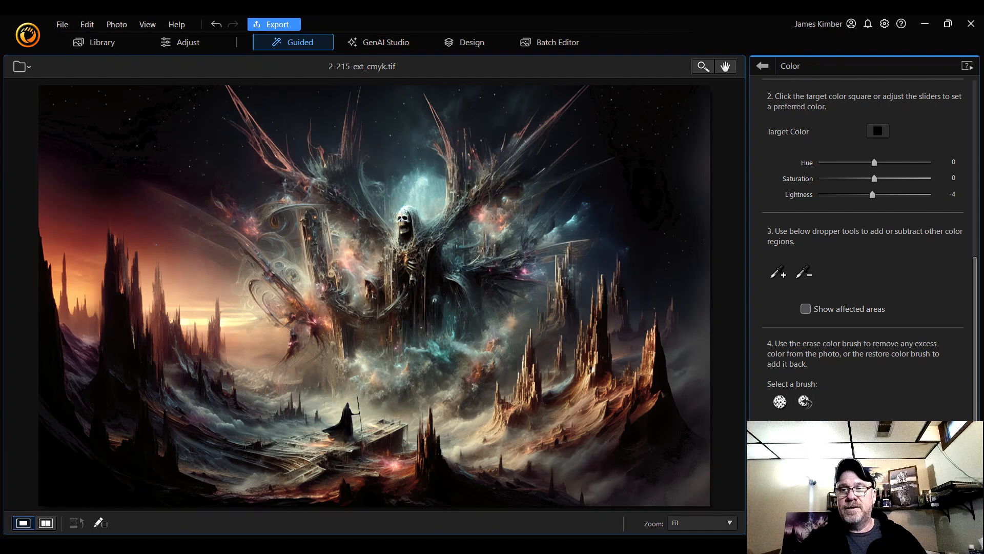
Leave Color Replace and switch to the Design workspace
click(892, 523)
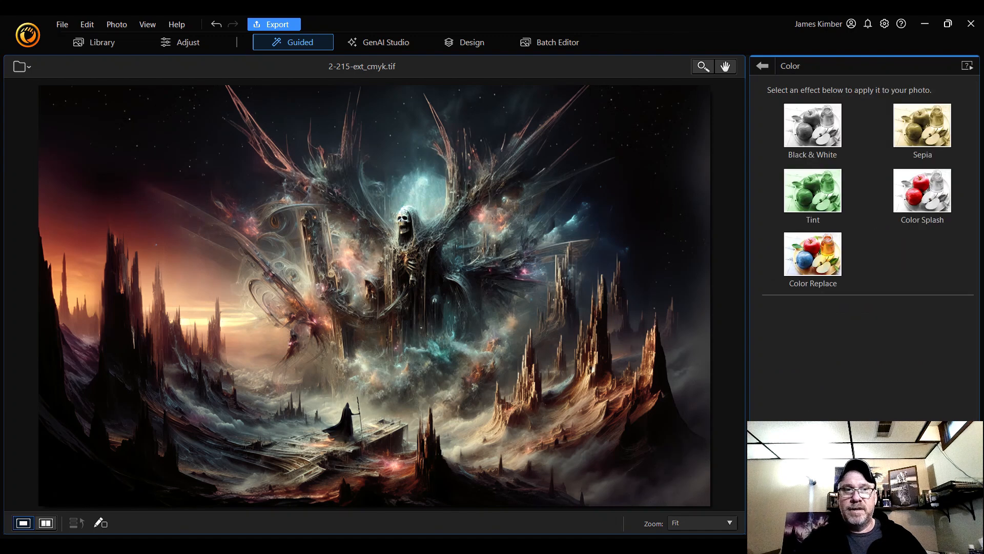
click(763, 67)
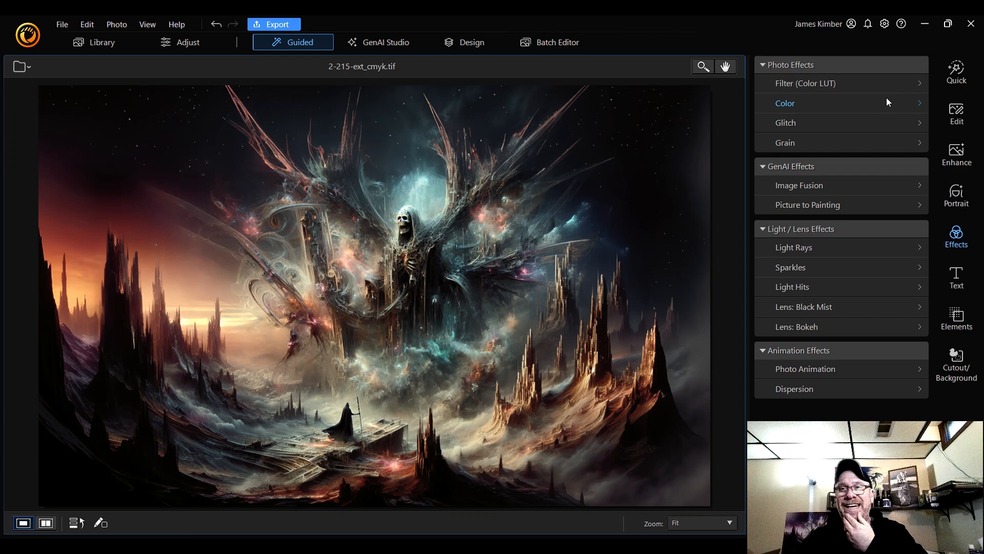
click(958, 155)
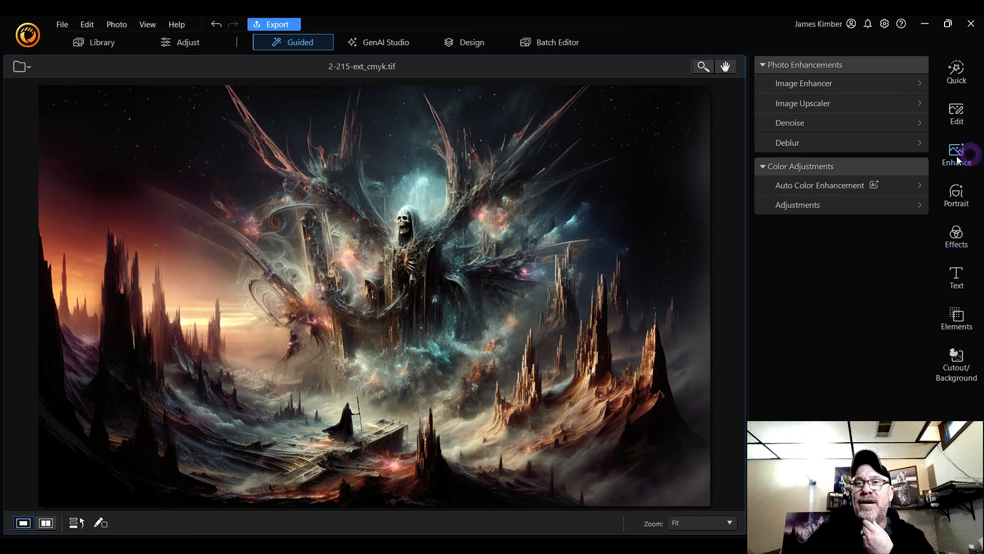
click(463, 43)
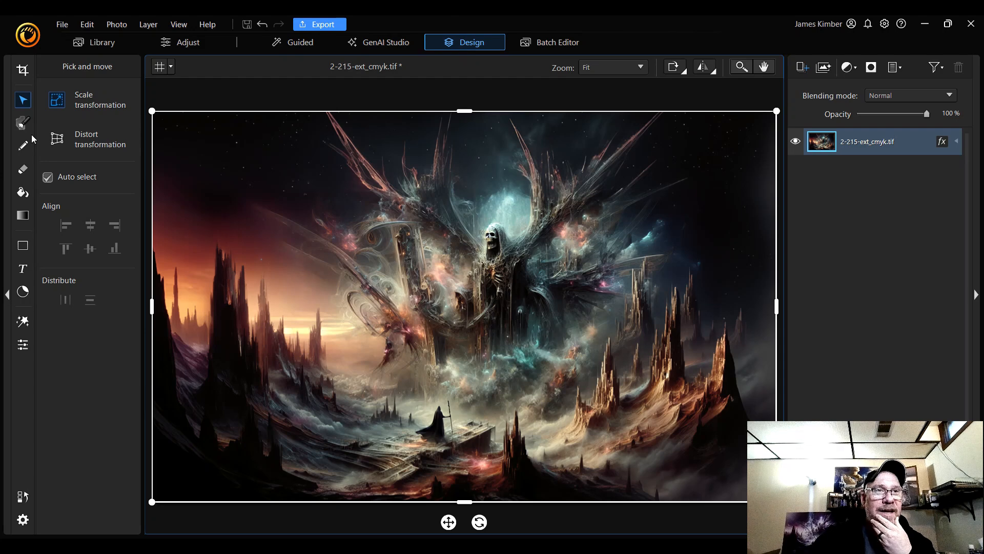
Zoom in to 300% on the cloaked figure standing on the ledge
click(609, 71)
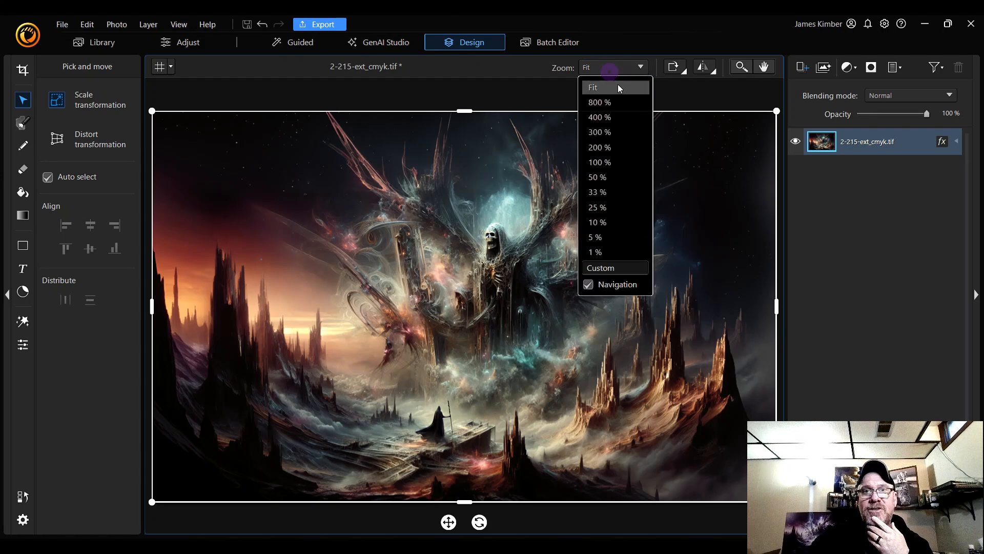
click(625, 162)
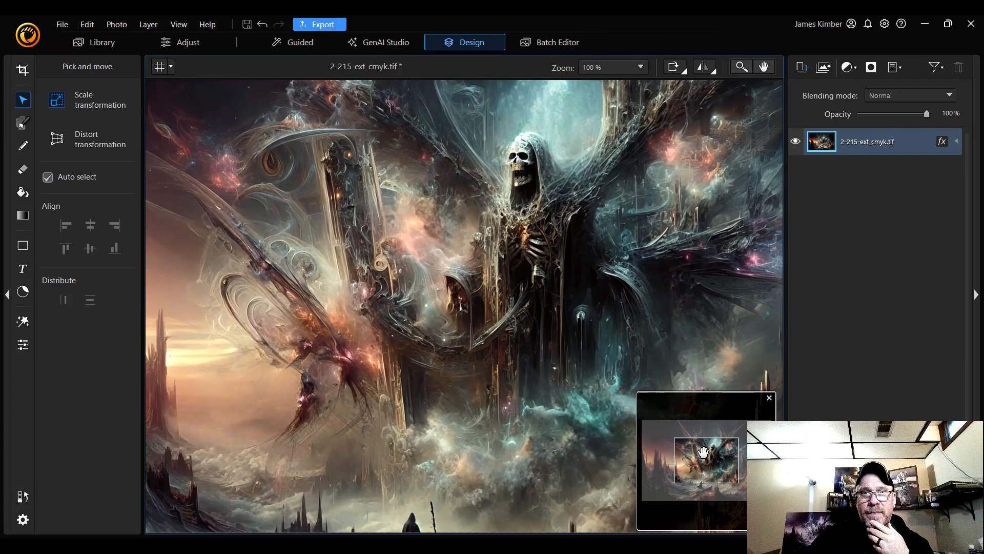
drag(702, 451, 695, 478)
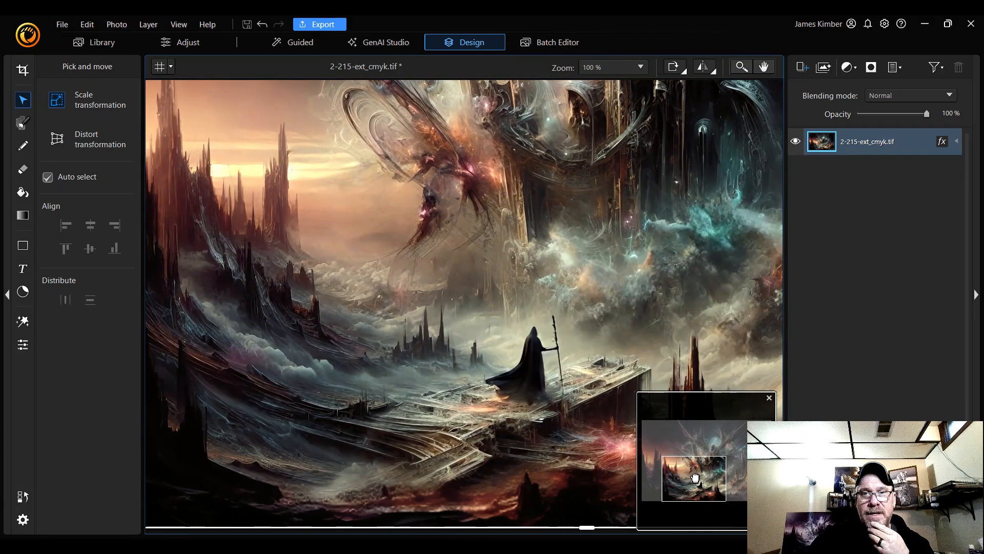
click(635, 67)
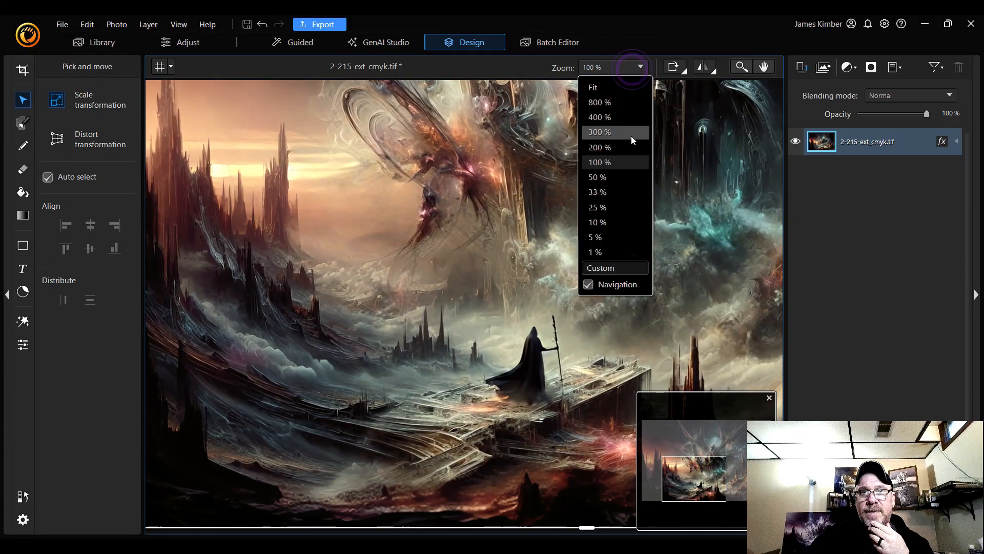
click(626, 147)
drag(691, 480, 704, 486)
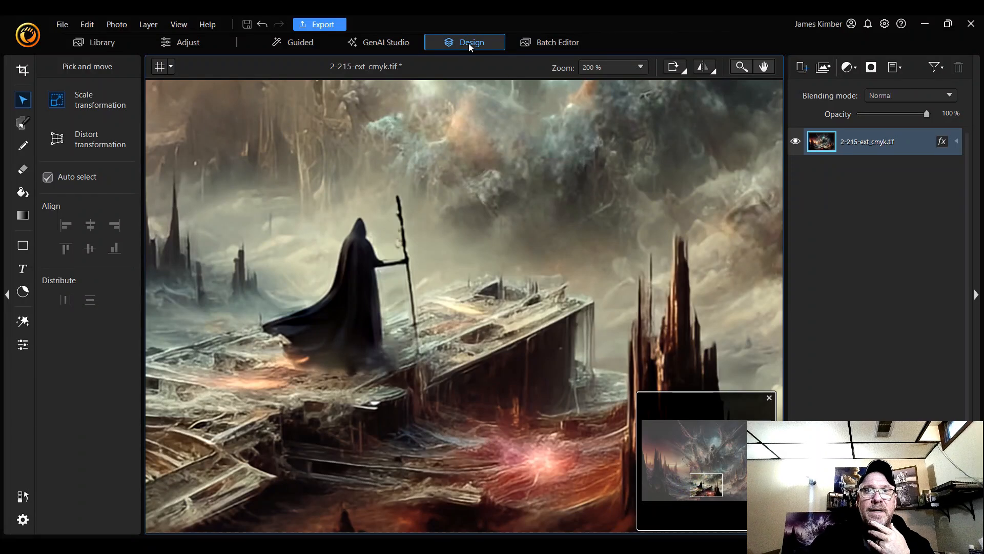
click(607, 69)
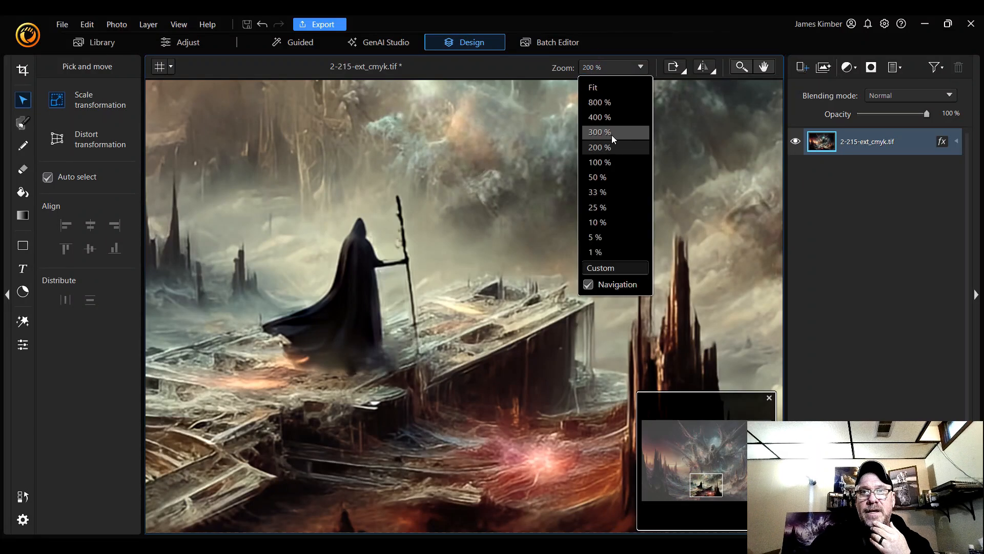
click(613, 135)
drag(706, 485, 702, 486)
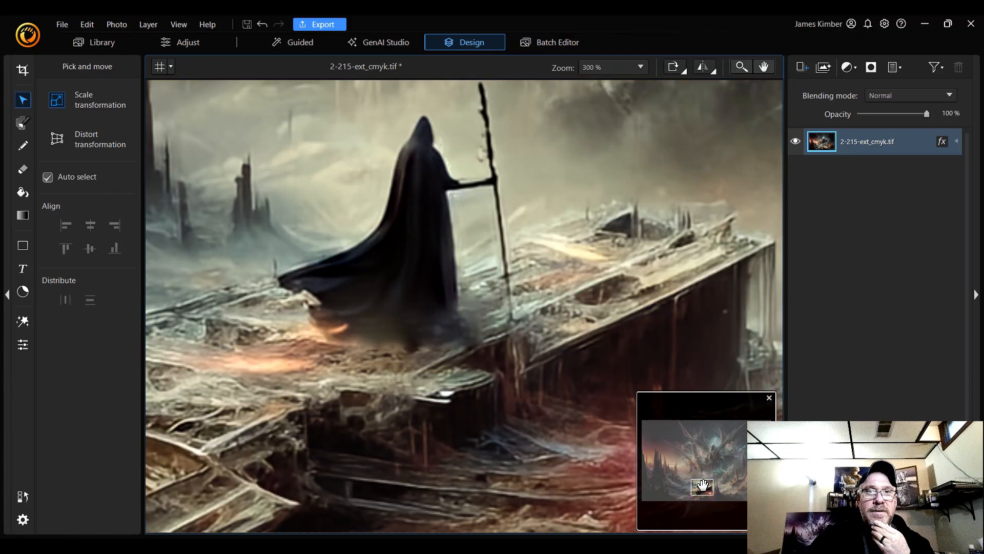
Try selecting the cloak with the Magic Wand at tolerance 50, then deselect
click(21, 125)
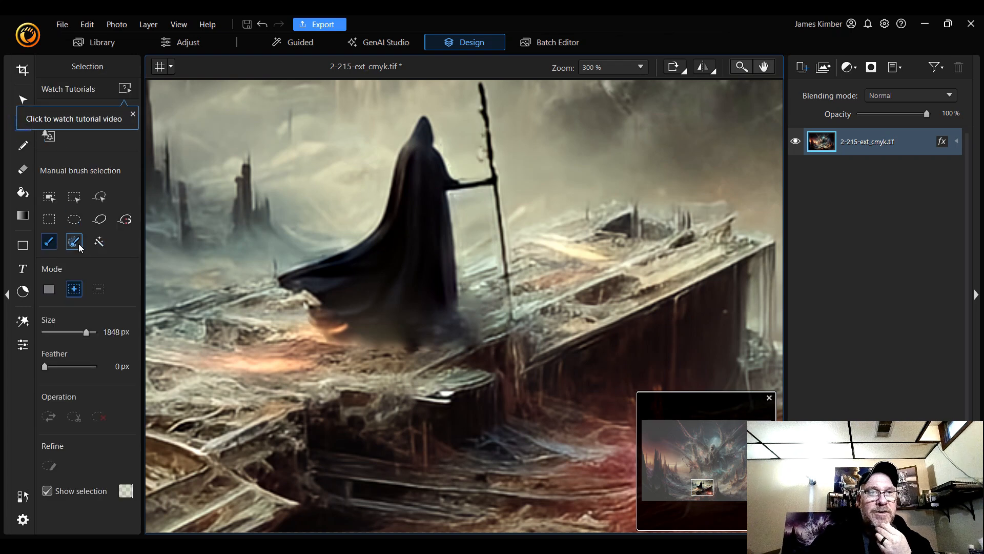
click(98, 244)
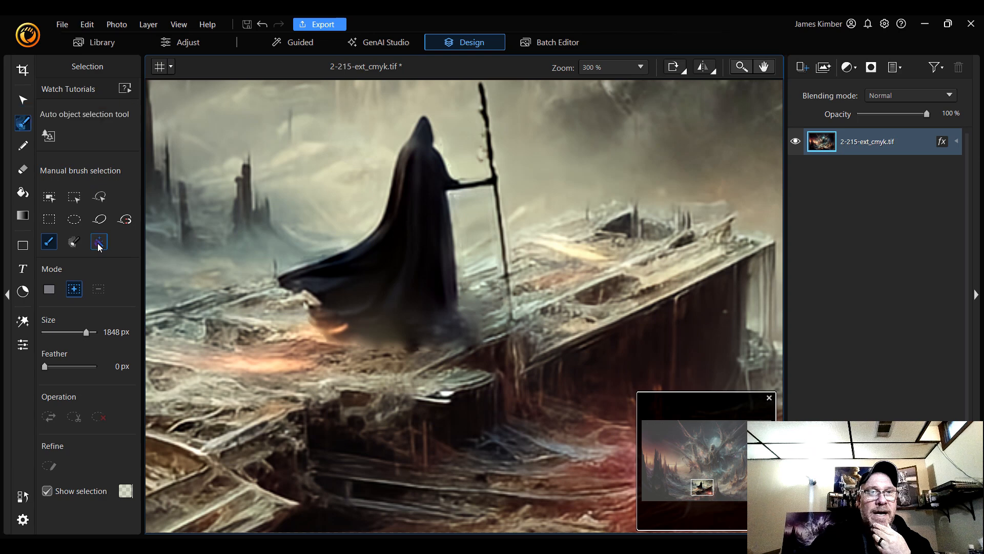
click(422, 169)
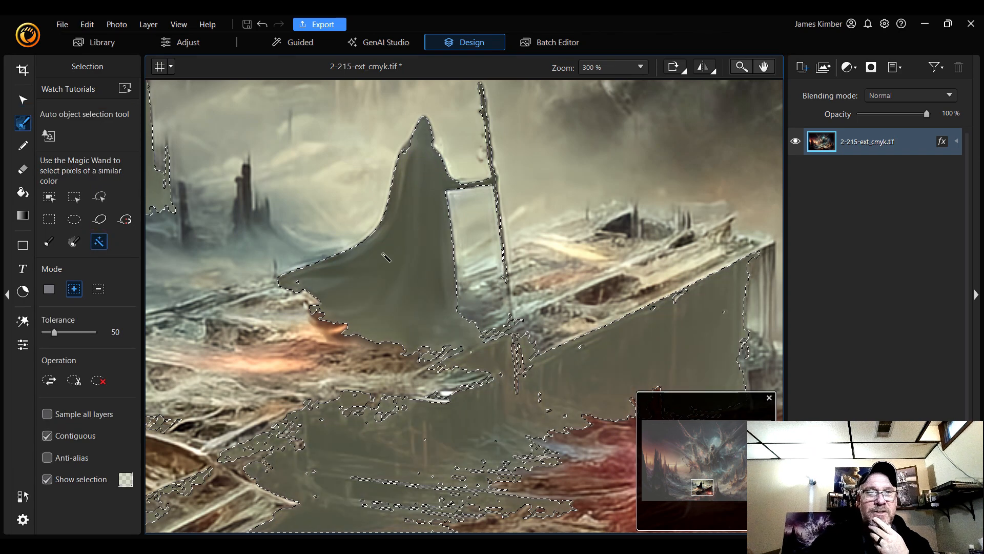
key(ctrl+d)
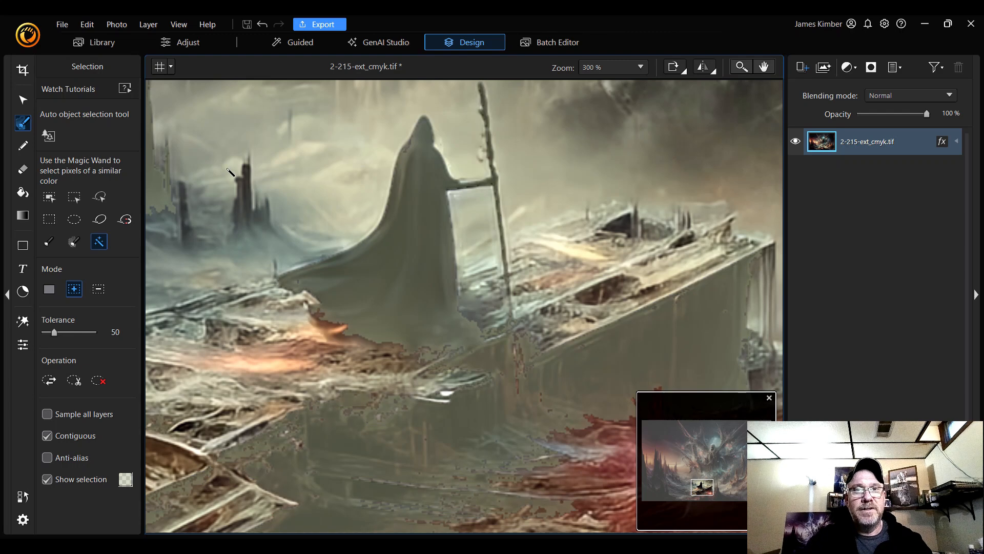
Try selecting the cloak with the Smart Brush selection, then deselect
click(75, 242)
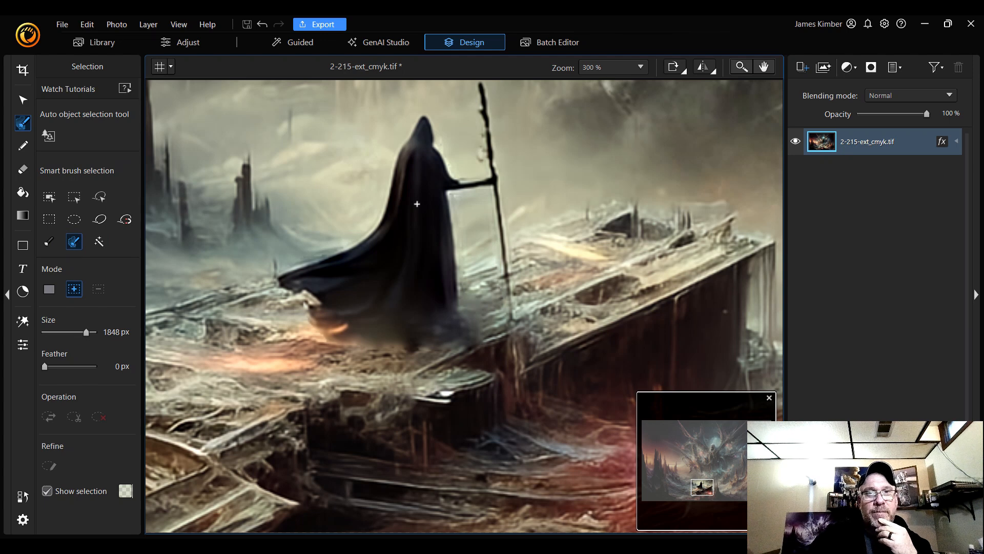
click(417, 203)
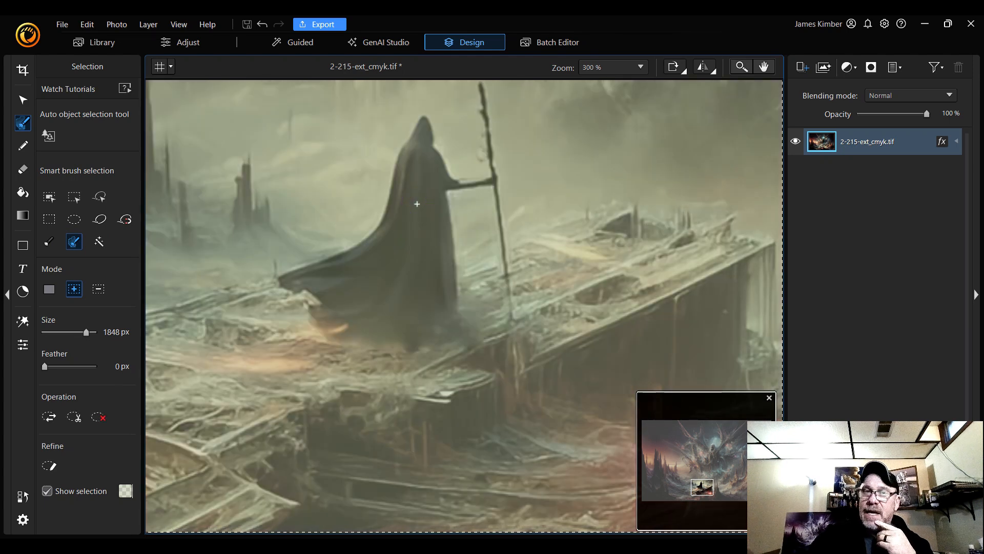
key(ctrl+d)
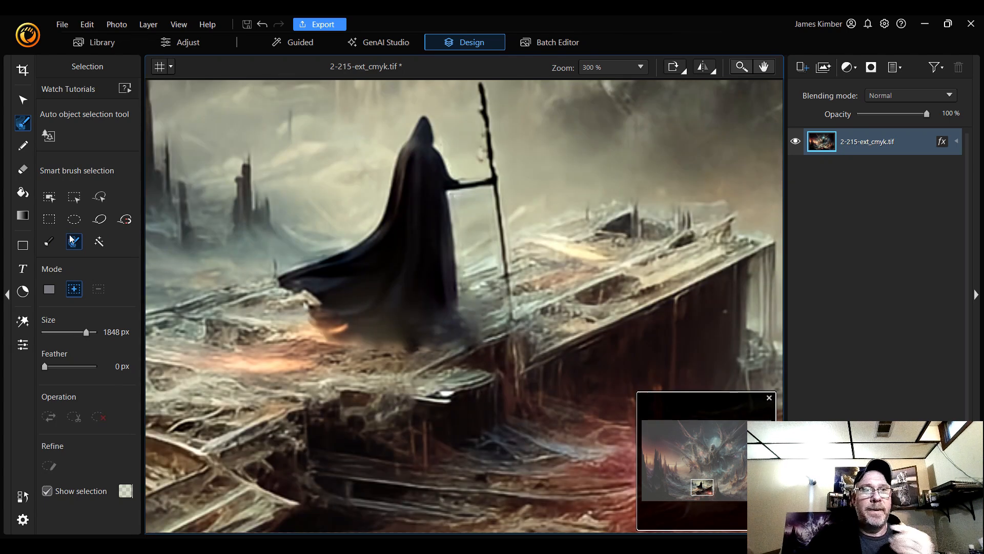
Choose the Manual brush selection, set its size to 7 px, test a stroke on the hood tip, then deselect
click(48, 242)
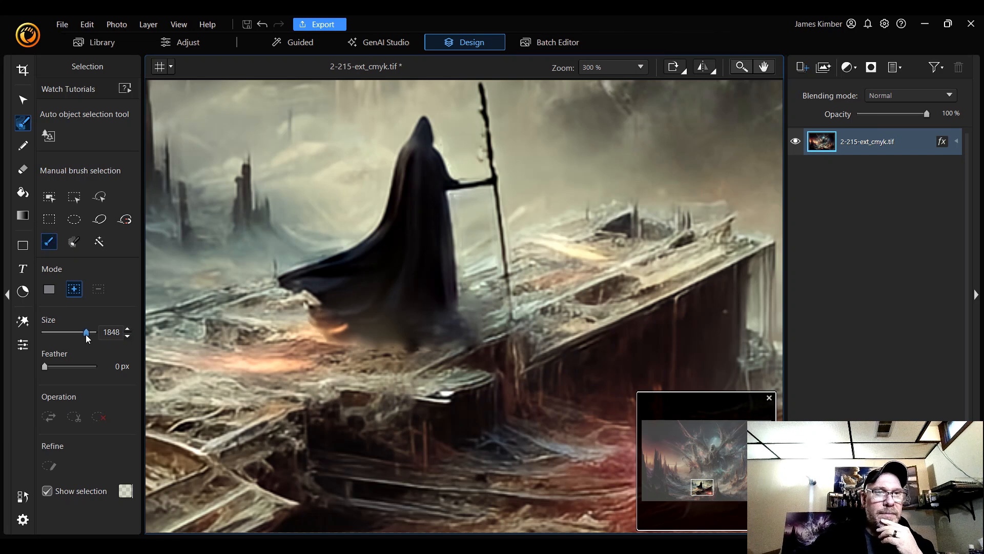
drag(87, 334, 47, 332)
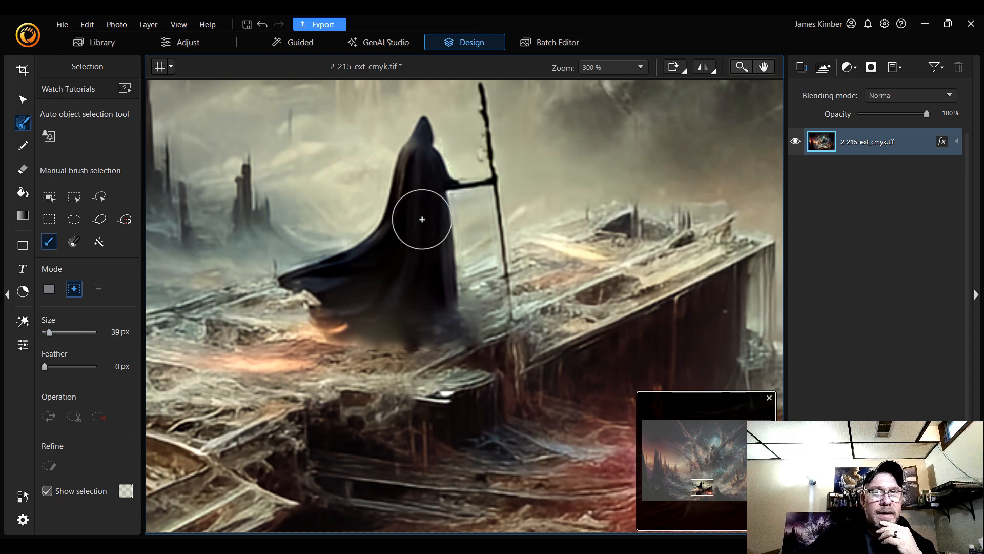
scroll(418, 216, down, 7)
scroll(415, 232, down, 10)
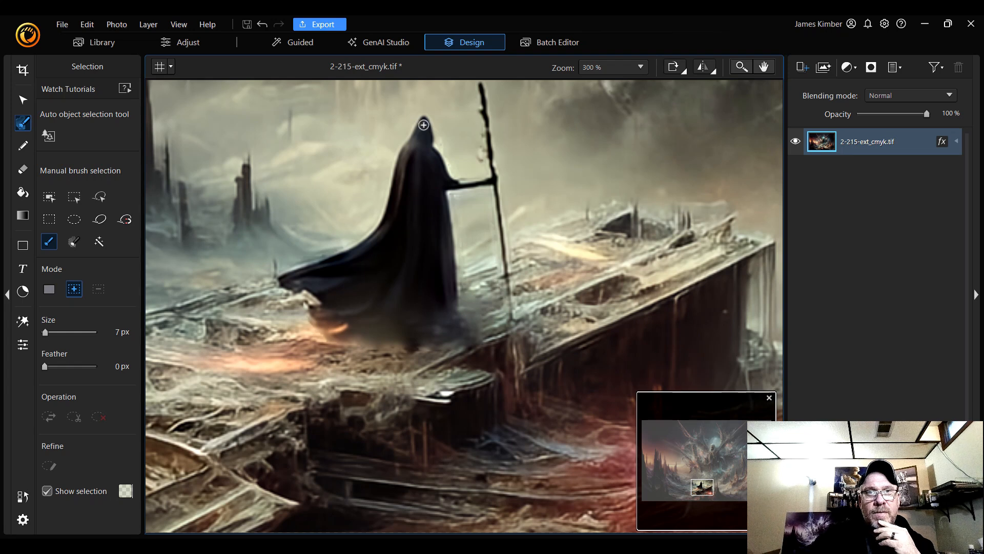
drag(423, 125, 424, 131)
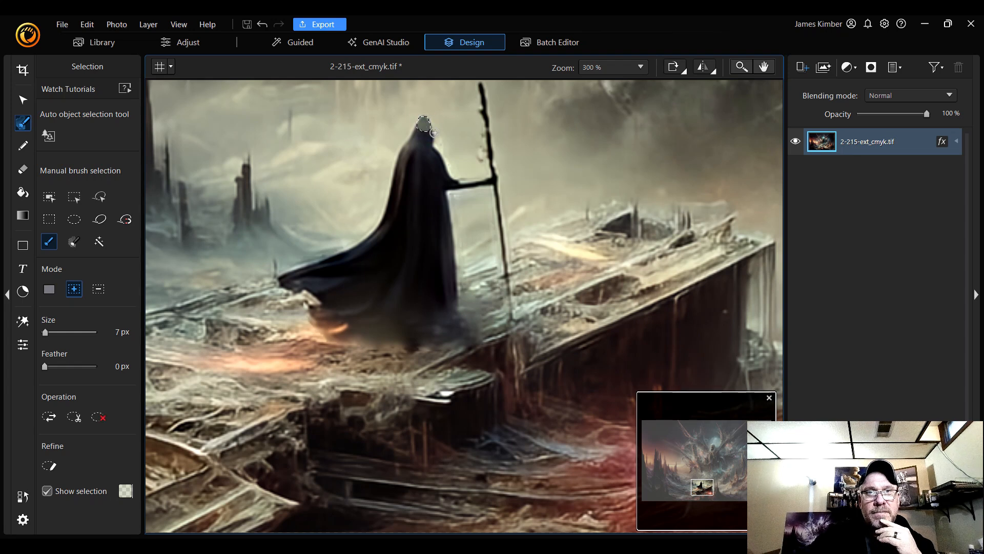
key(ctrl+d)
Zoom to 400% on the cloaked figure and paint a 5 px selection along the hood's back edge
scroll(441, 168, up, 1)
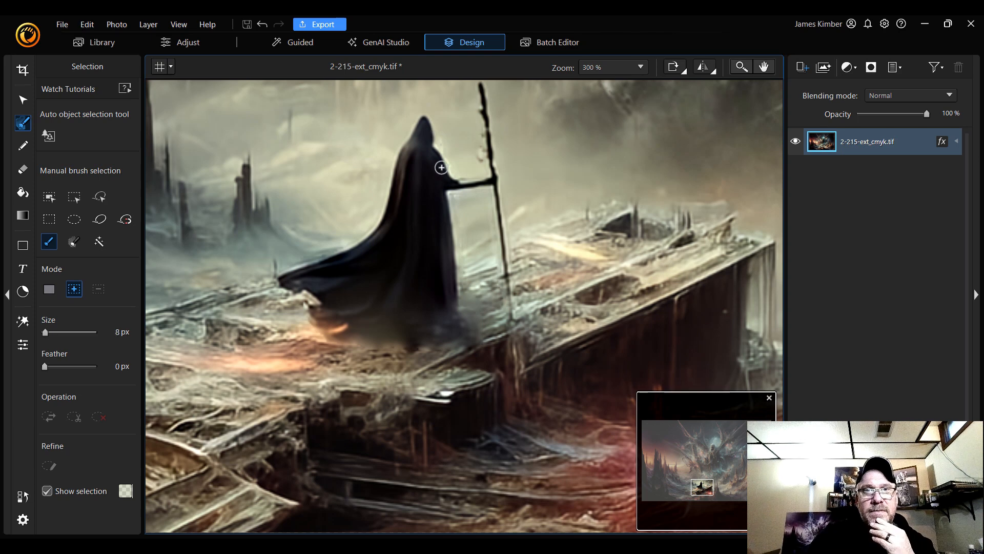
drag(702, 485, 702, 484)
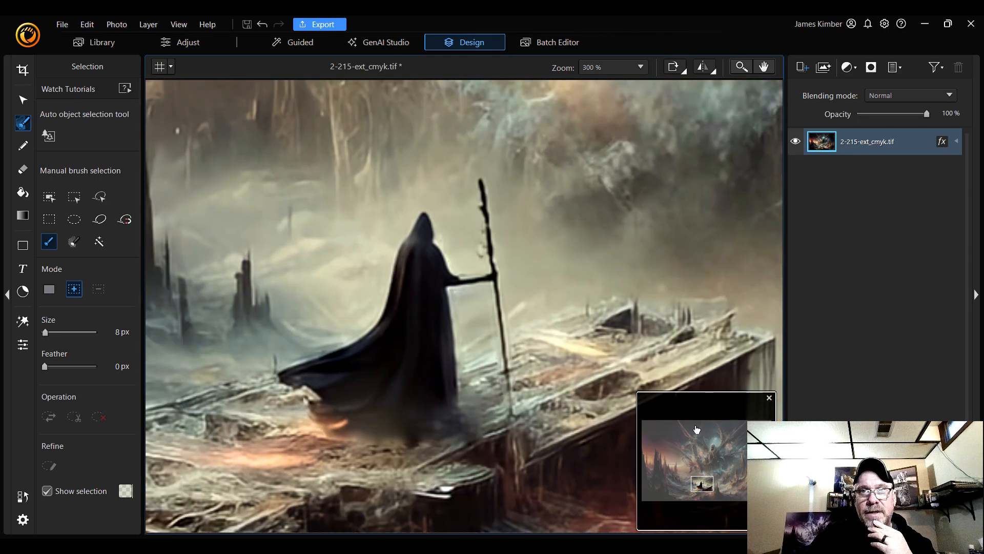
click(635, 68)
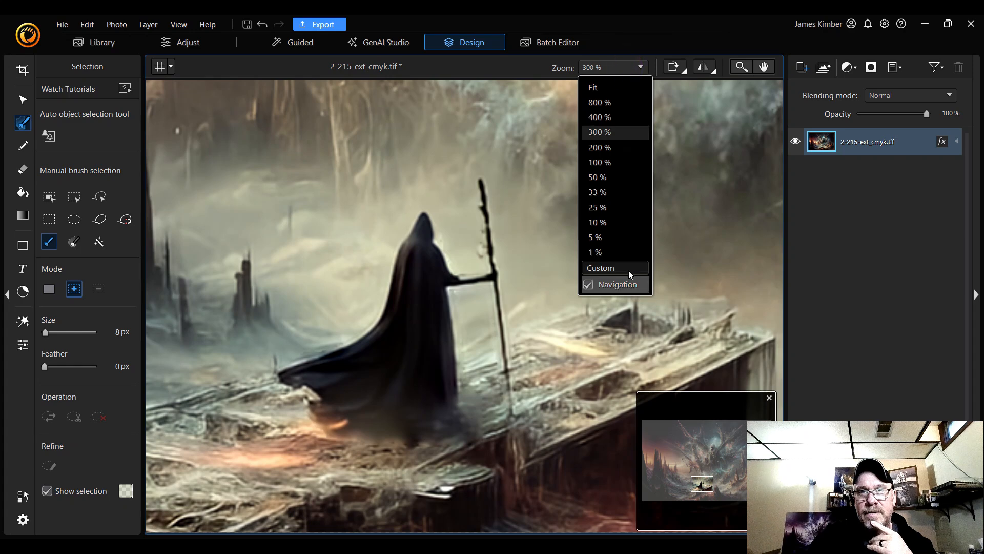
click(616, 119)
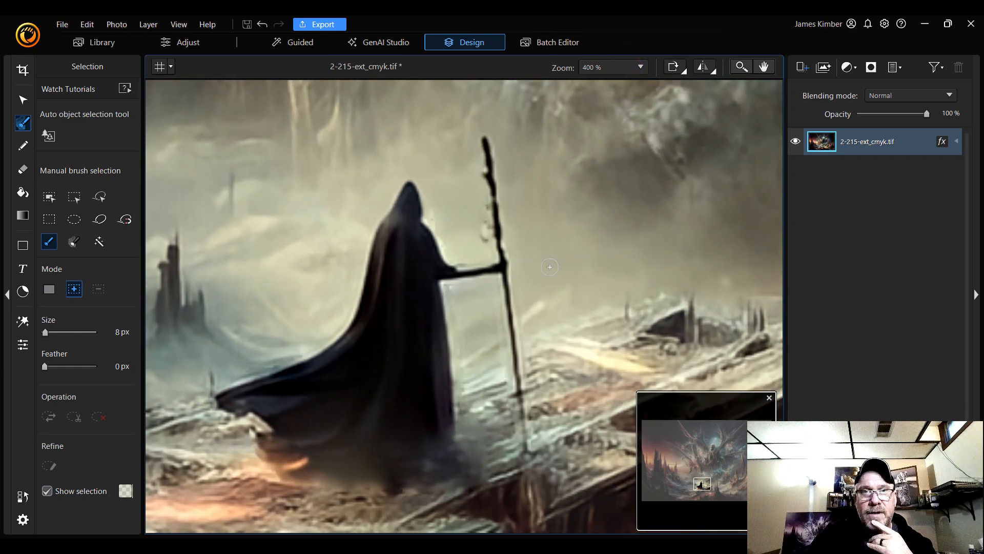
scroll(400, 232, up, 3)
scroll(401, 231, down, 6)
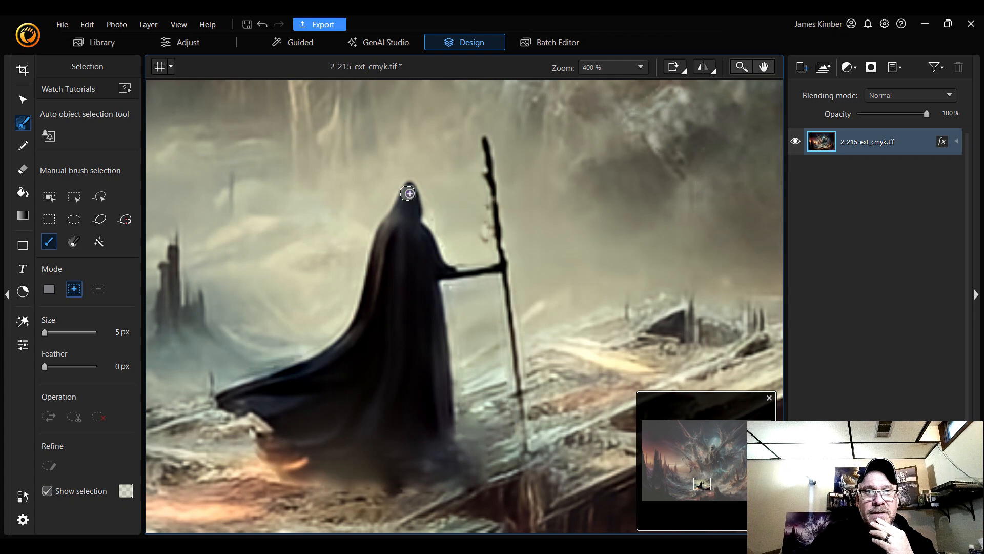
mouse_move(407, 189)
mouse_down()
mouse_move(411, 226)
mouse_move(435, 267)
mouse_up()
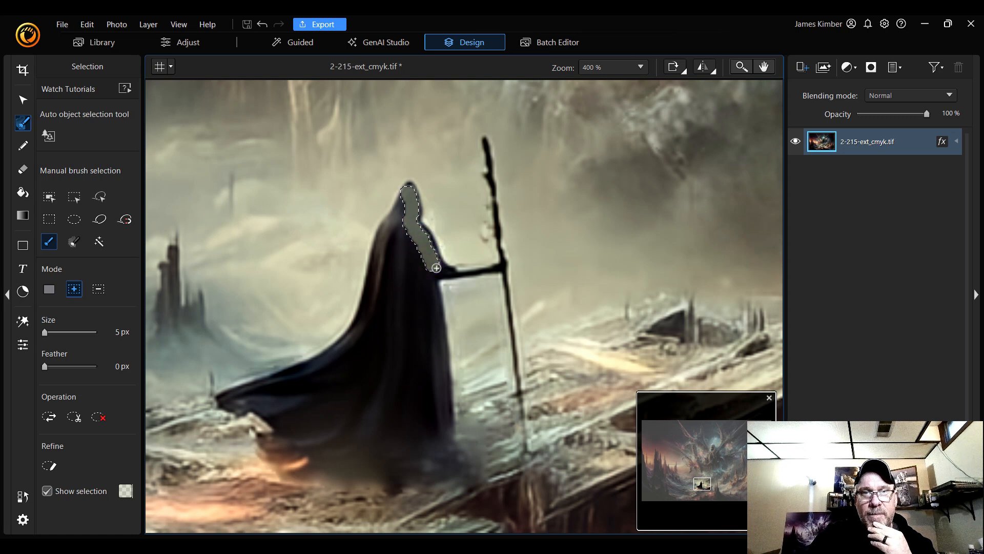
With a 3 px brush, trace the rest of the cloak's outline and fill in its interior to select the whole cloak
scroll(436, 266, up, 2)
scroll(436, 266, down, 4)
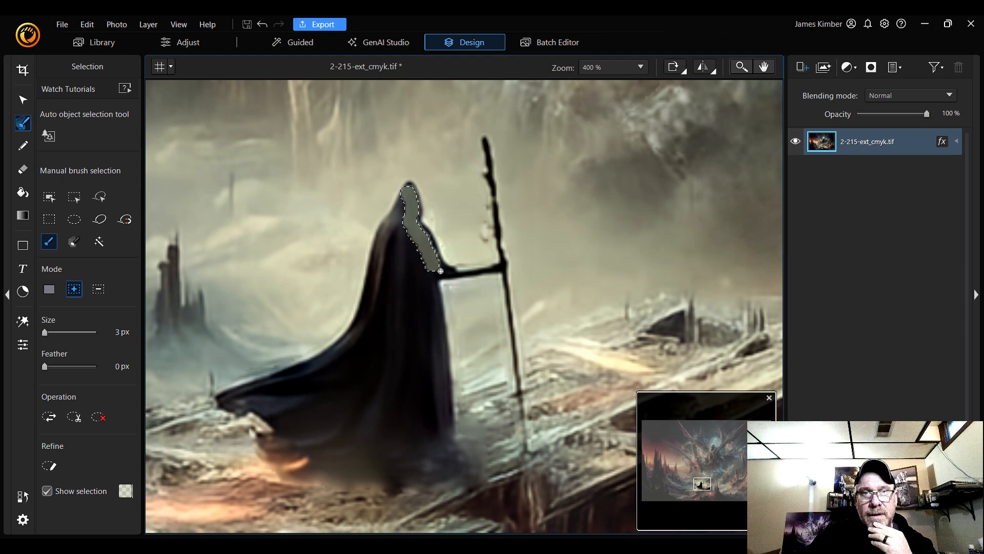
mouse_move(440, 271)
mouse_down()
mouse_move(448, 420)
mouse_move(439, 432)
mouse_move(396, 428)
mouse_move(311, 446)
mouse_move(280, 439)
mouse_move(290, 432)
mouse_move(251, 399)
mouse_move(231, 402)
mouse_move(343, 355)
mouse_move(374, 312)
mouse_move(388, 251)
mouse_up()
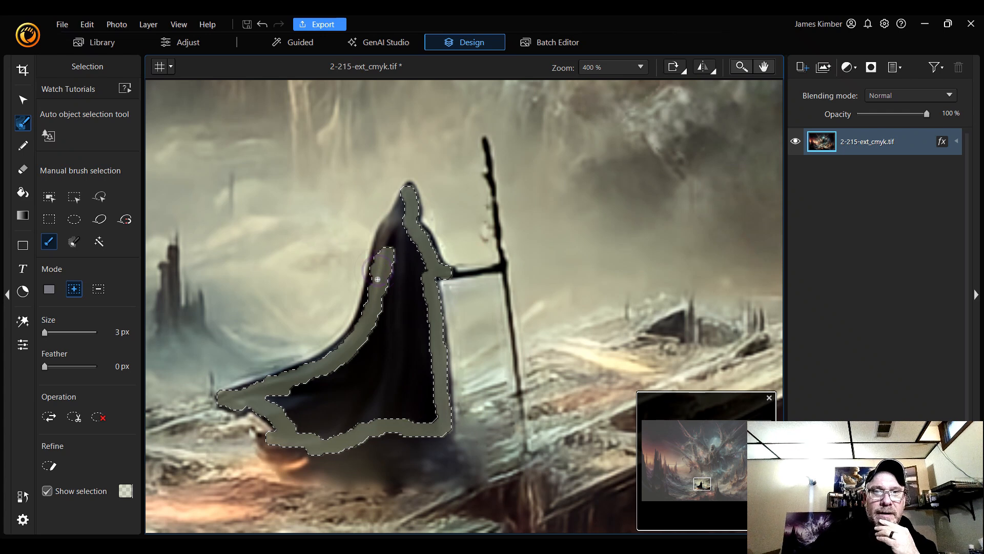
drag(378, 279, 370, 304)
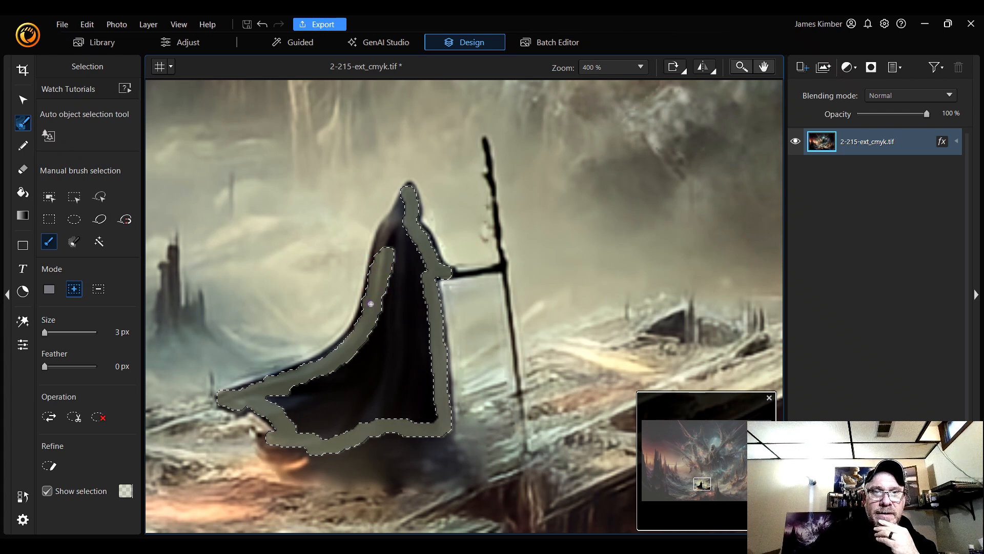
drag(383, 260, 402, 219)
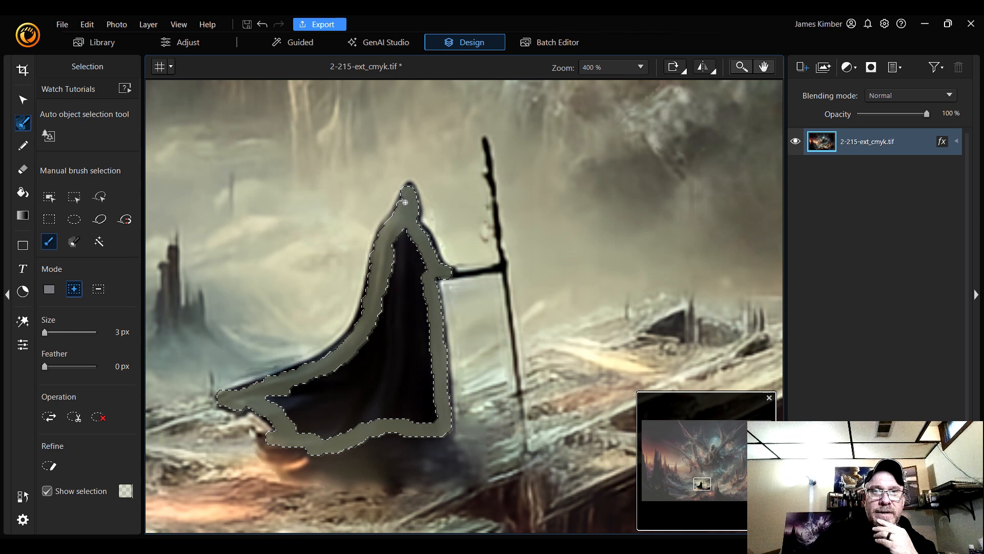
mouse_move(407, 204)
mouse_down()
mouse_move(398, 251)
mouse_move(408, 245)
mouse_move(405, 231)
mouse_move(422, 264)
mouse_move(432, 420)
mouse_move(359, 419)
mouse_move(339, 435)
mouse_move(308, 436)
mouse_move(266, 400)
mouse_move(343, 369)
mouse_move(369, 338)
mouse_move(398, 245)
mouse_move(412, 284)
mouse_move(396, 274)
mouse_move(408, 288)
mouse_move(393, 303)
mouse_move(413, 320)
mouse_move(420, 416)
mouse_move(398, 390)
mouse_move(396, 317)
mouse_move(410, 401)
mouse_move(387, 333)
mouse_move(377, 354)
mouse_move(389, 408)
mouse_move(387, 356)
mouse_move(297, 398)
mouse_move(303, 414)
mouse_move(332, 423)
mouse_move(374, 406)
mouse_move(363, 383)
mouse_move(356, 405)
mouse_move(336, 394)
mouse_move(341, 406)
mouse_move(312, 397)
mouse_move(323, 413)
mouse_move(307, 393)
mouse_up()
Set the brush to 4 px and touch up the cloak selection's edges at the hem, arm and hood tip
scroll(399, 250, up, 6)
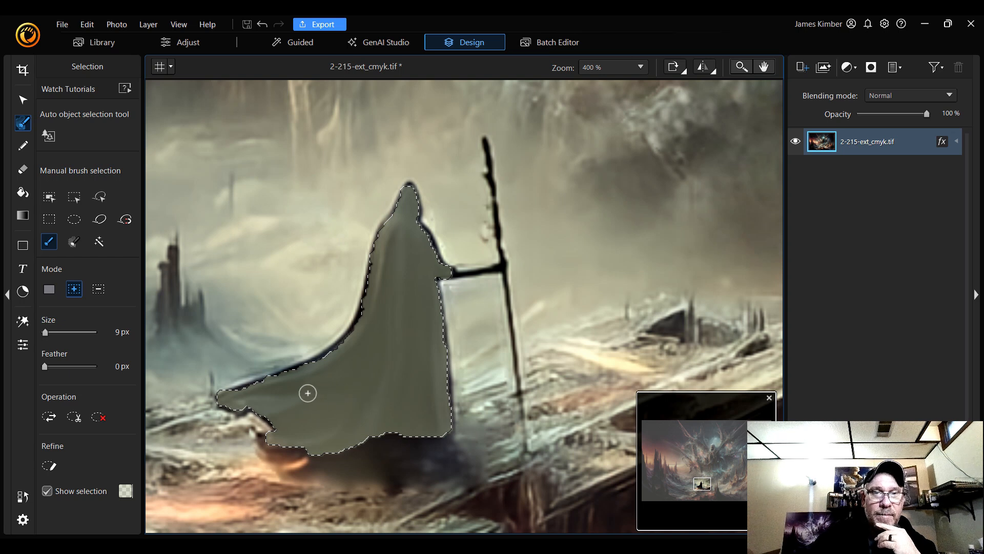
scroll(316, 390, up, 1)
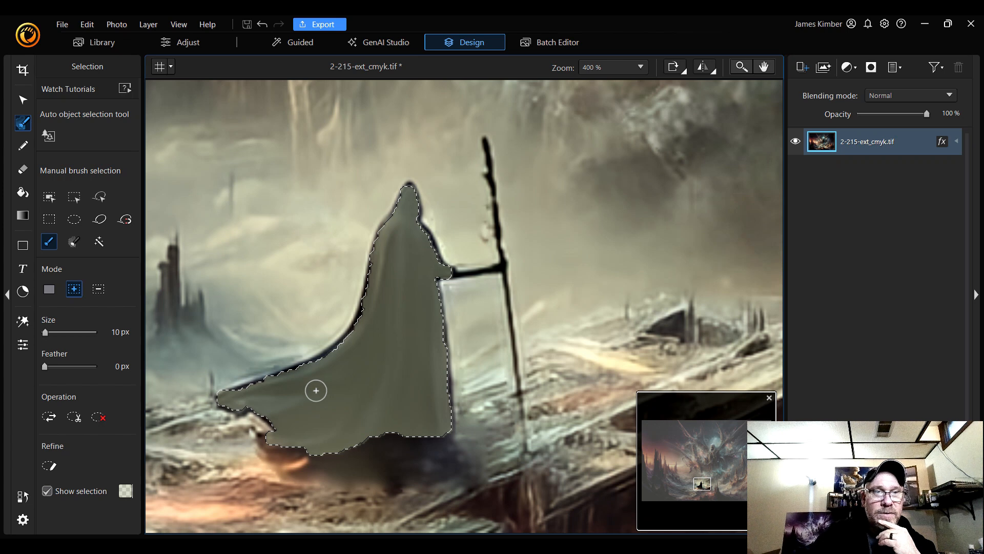
scroll(315, 391, down, 2)
scroll(315, 391, down, 2)
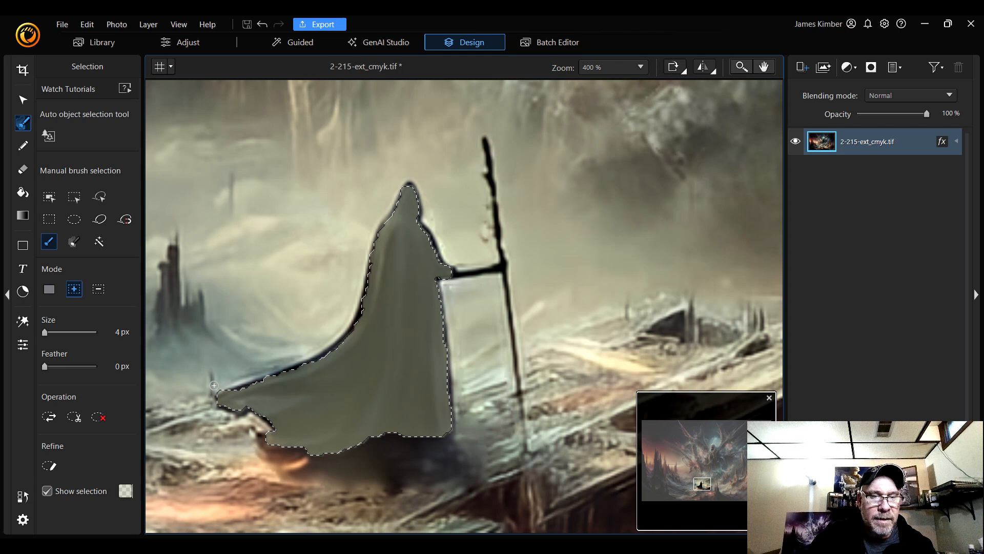
key(ctrl)
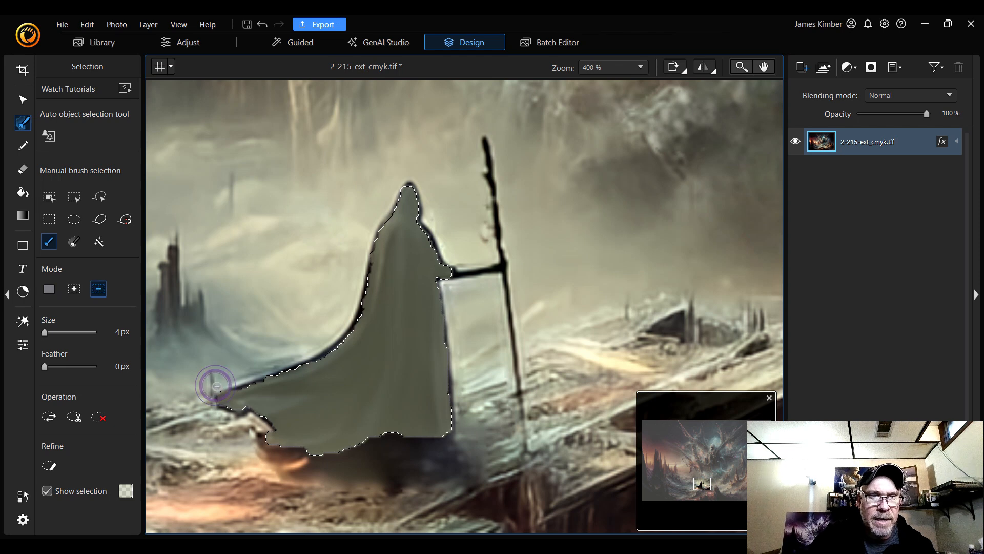
key(ctrl)
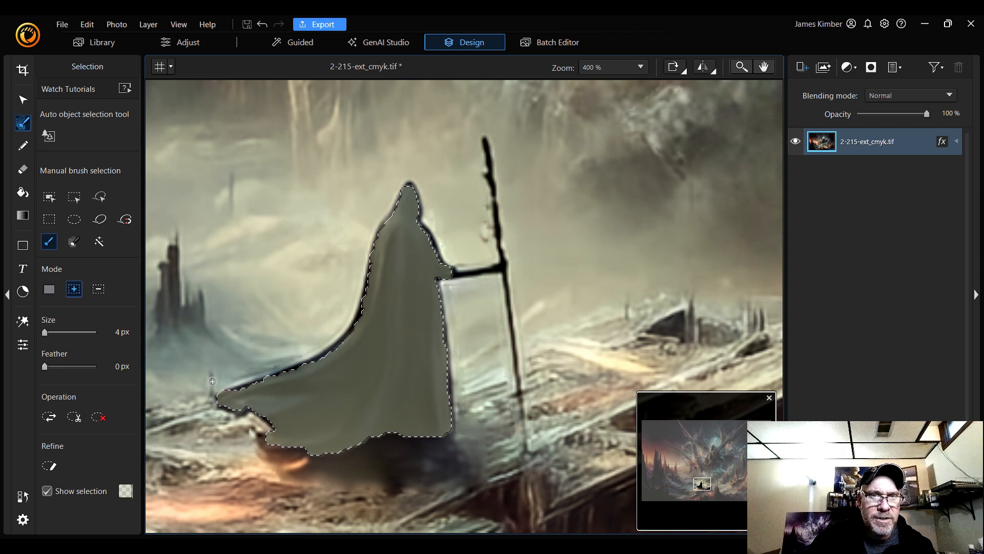
key(ctrl)
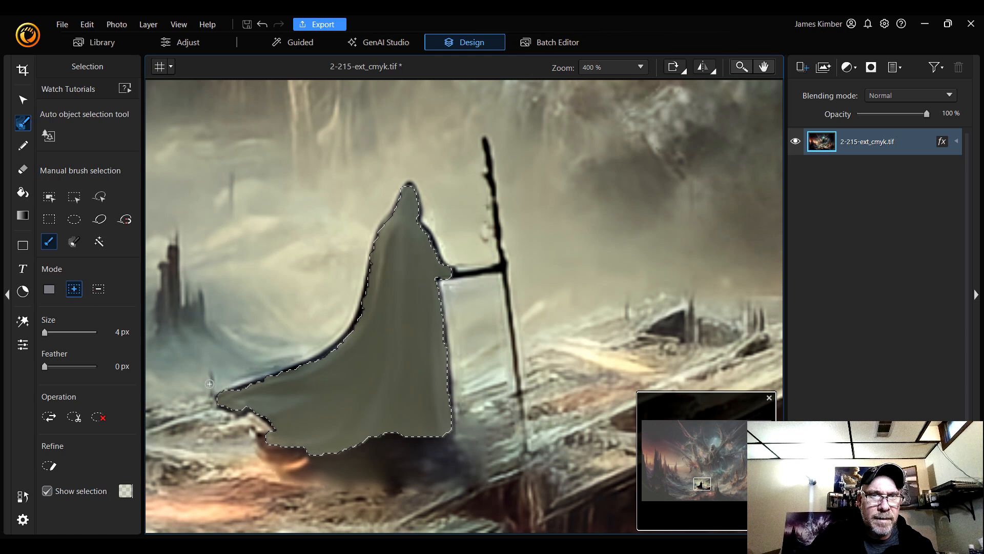
key(ctrl)
key(ctrl)
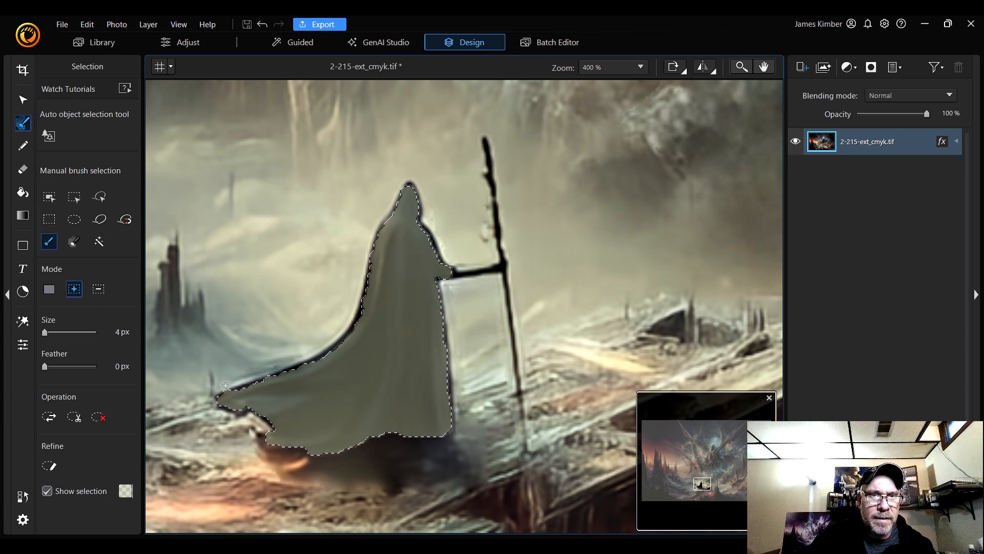
key(ctrl)
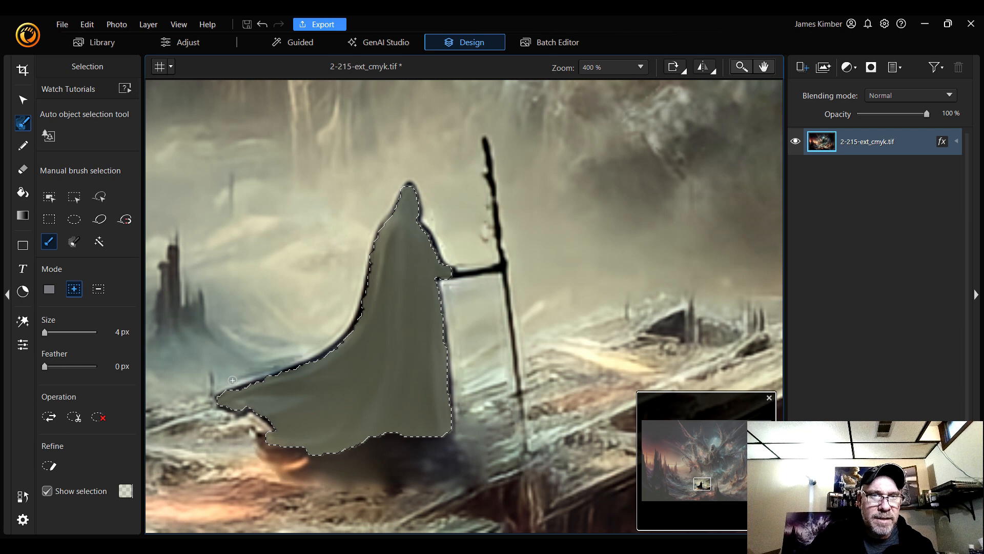
key(alt)
key(alt)
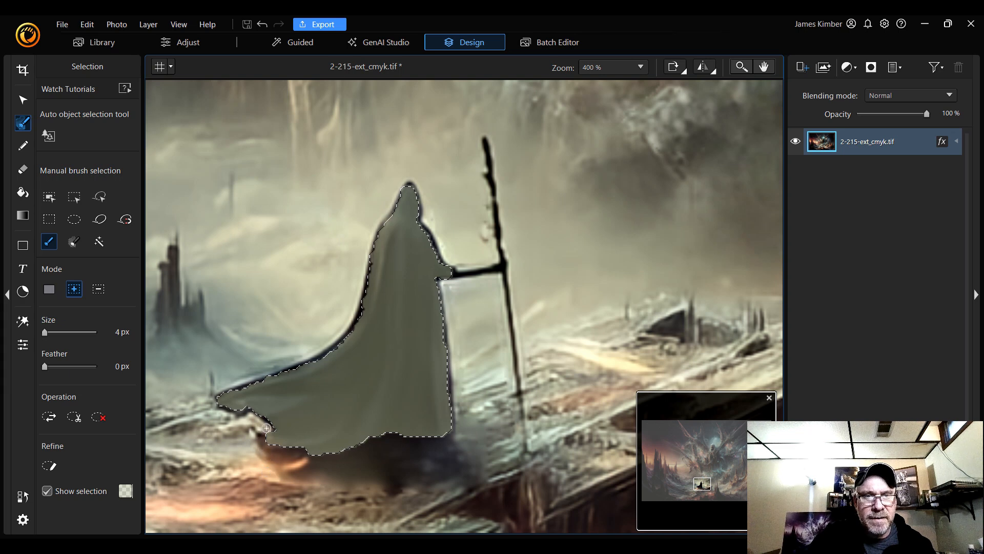
drag(269, 425, 257, 431)
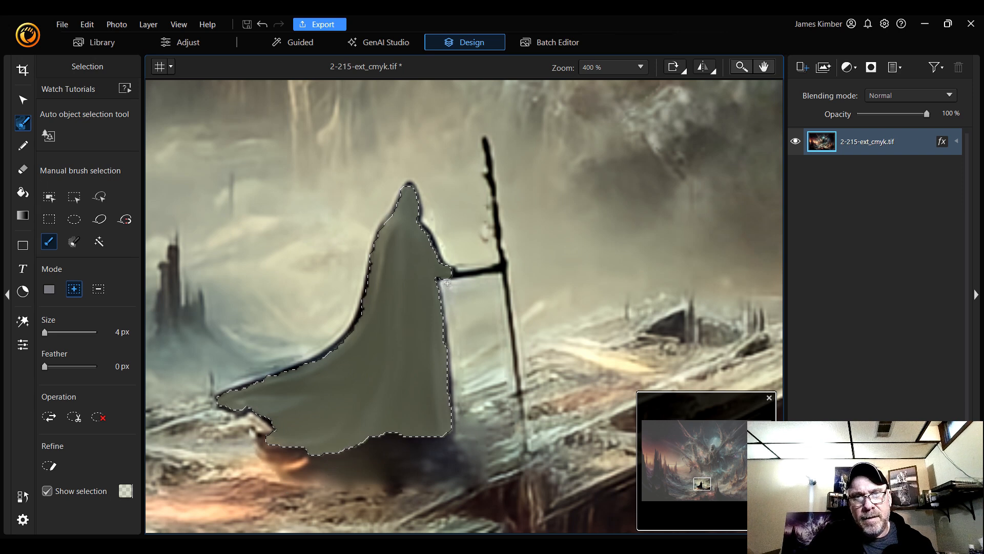
key(alt)
drag(447, 283, 449, 285)
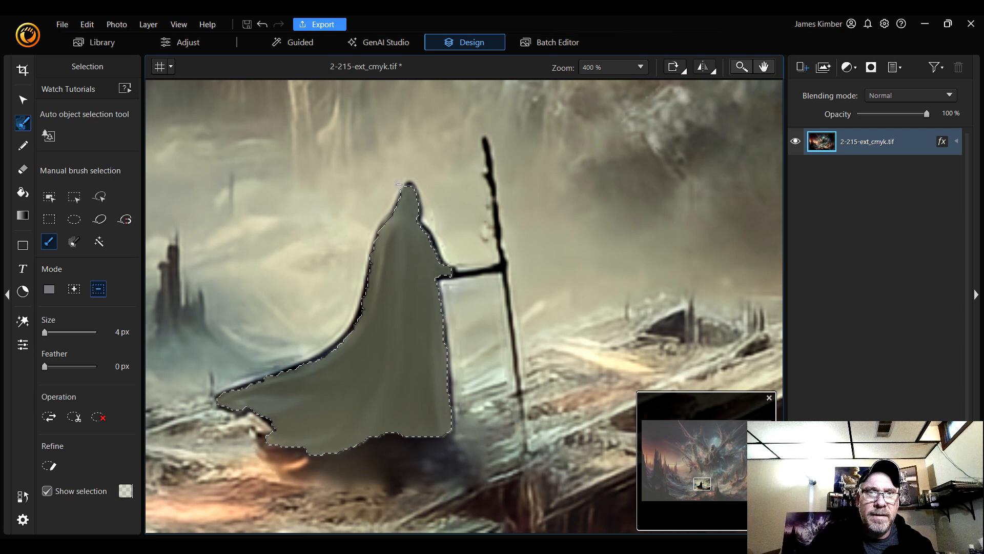
alt+click(398, 185)
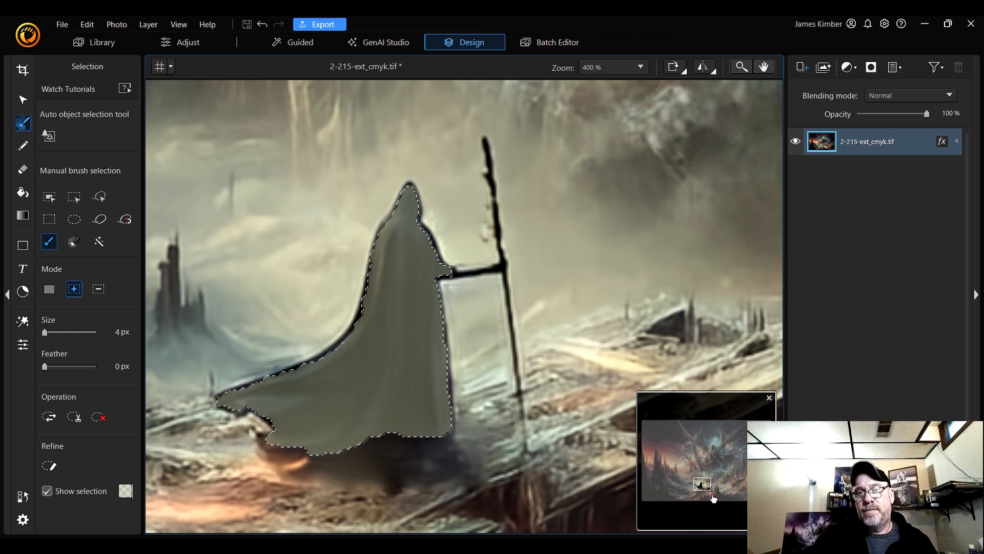
Move to the skull figure and add its hood to the selection with 5 px brush strokes
drag(697, 482, 715, 444)
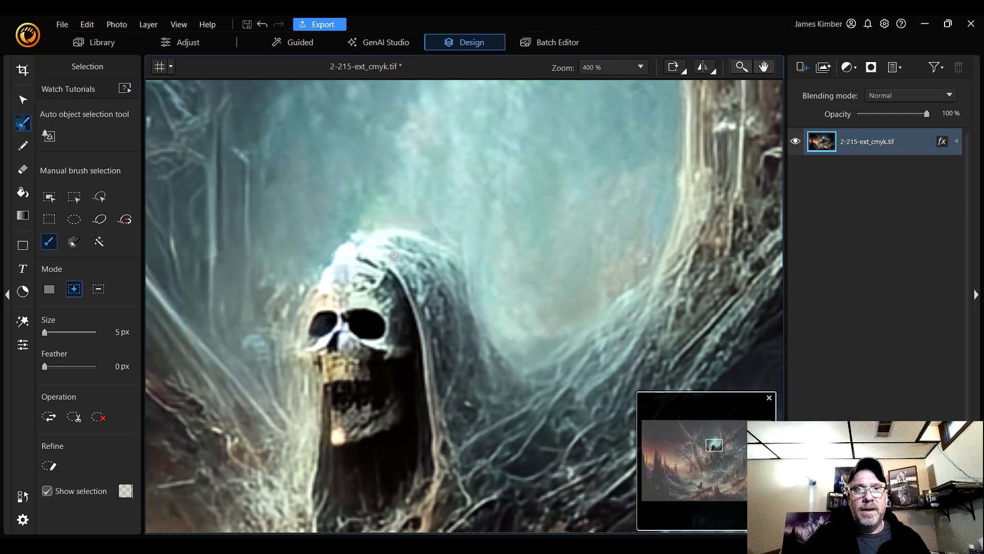
click(373, 248)
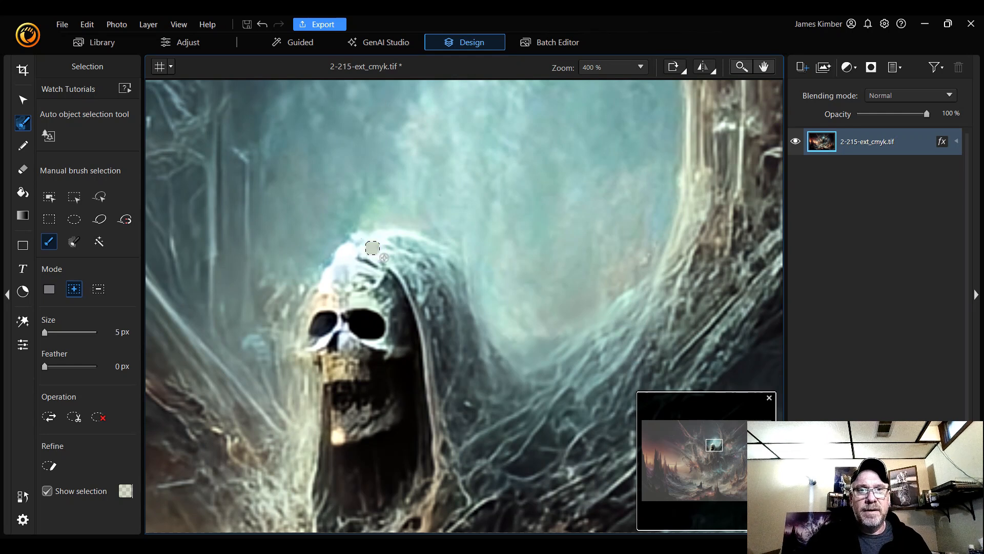
drag(388, 251, 431, 324)
mouse_move(435, 338)
mouse_down()
mouse_move(449, 448)
mouse_move(490, 358)
mouse_move(447, 266)
mouse_move(366, 243)
mouse_move(418, 247)
mouse_move(437, 265)
mouse_move(405, 260)
mouse_move(449, 286)
mouse_move(481, 369)
mouse_move(457, 417)
mouse_move(419, 269)
mouse_move(453, 317)
mouse_move(470, 395)
mouse_move(446, 328)
mouse_up()
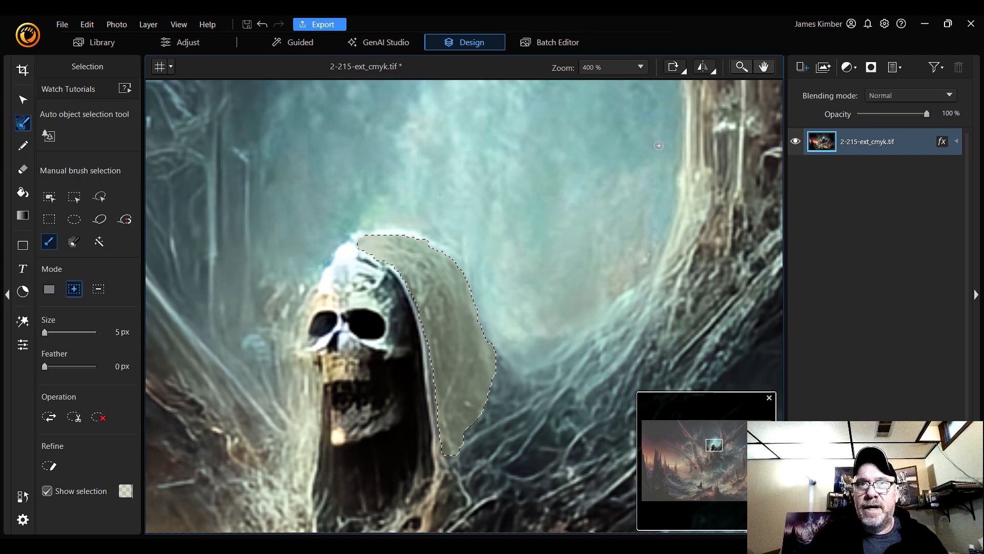
Zoom out to 100% and pan to review the selected areas on both figures
click(617, 68)
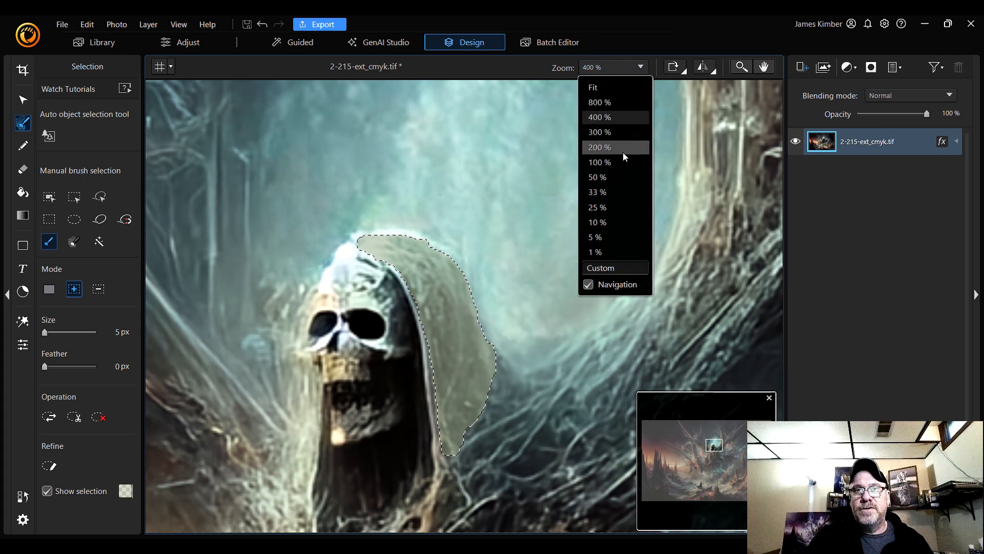
click(600, 162)
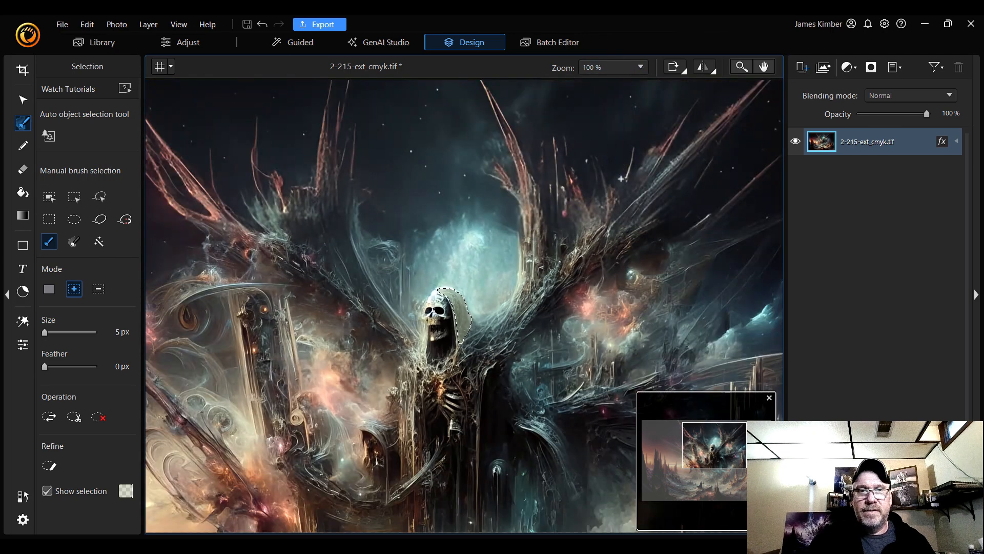
drag(721, 431, 714, 461)
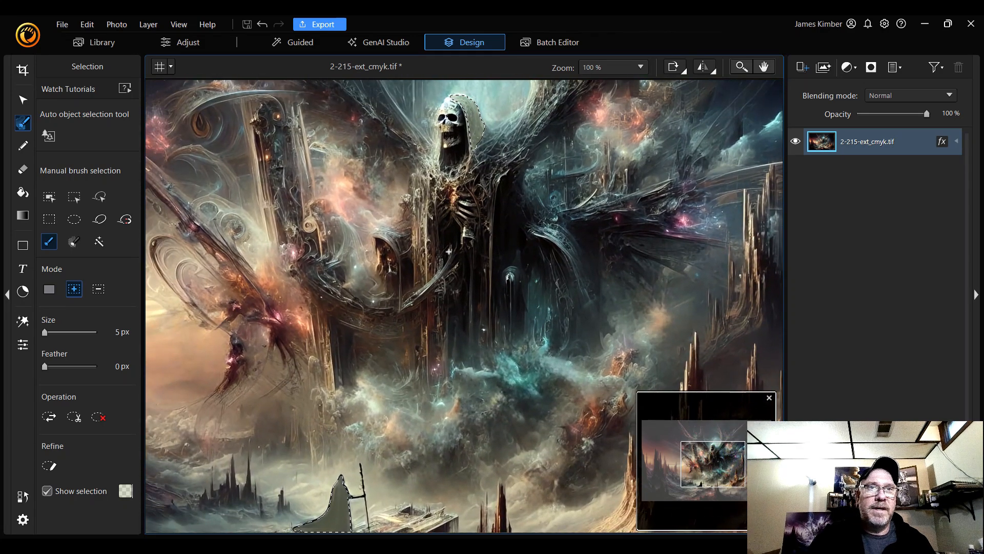
Switch to the Fill tool and set the fill colour to the purple 48399e
click(21, 193)
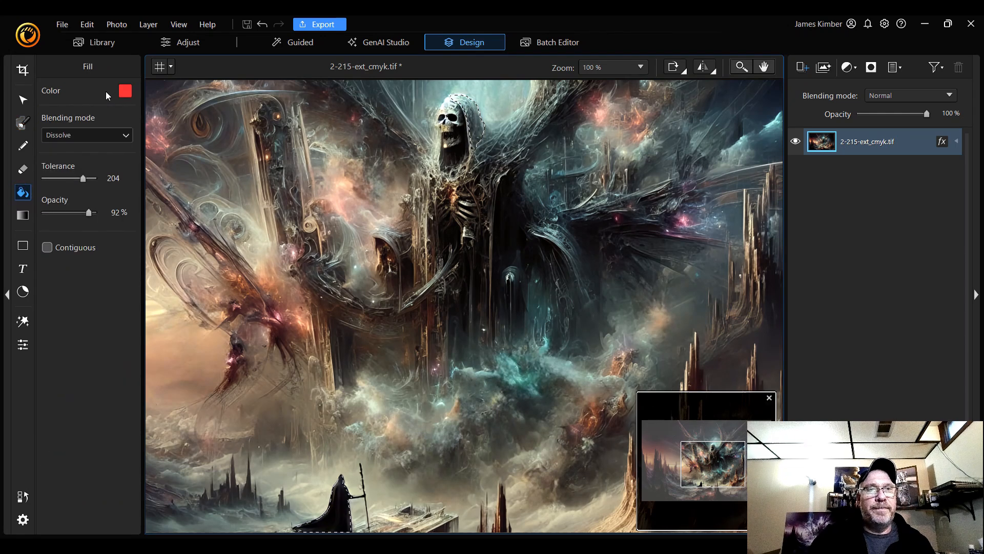
click(124, 92)
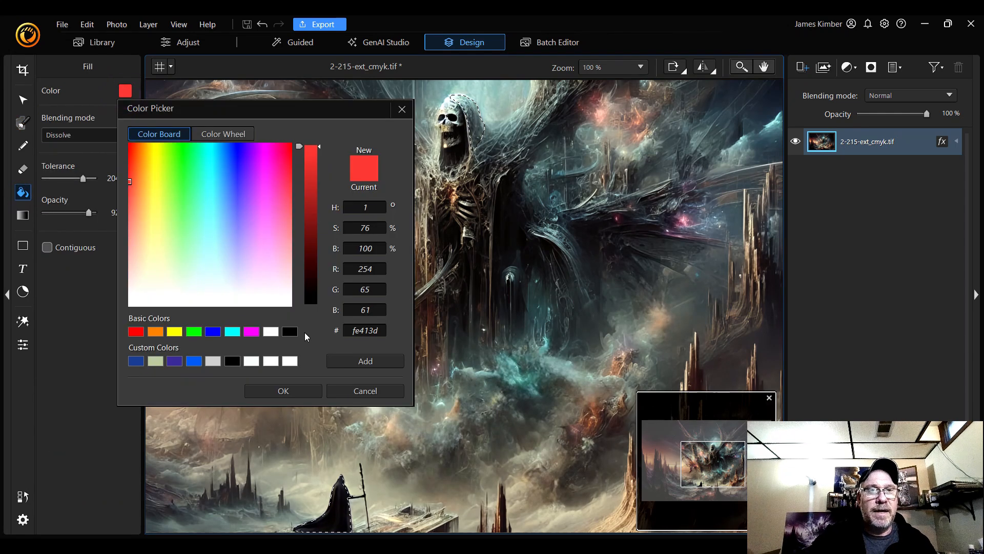
click(177, 362)
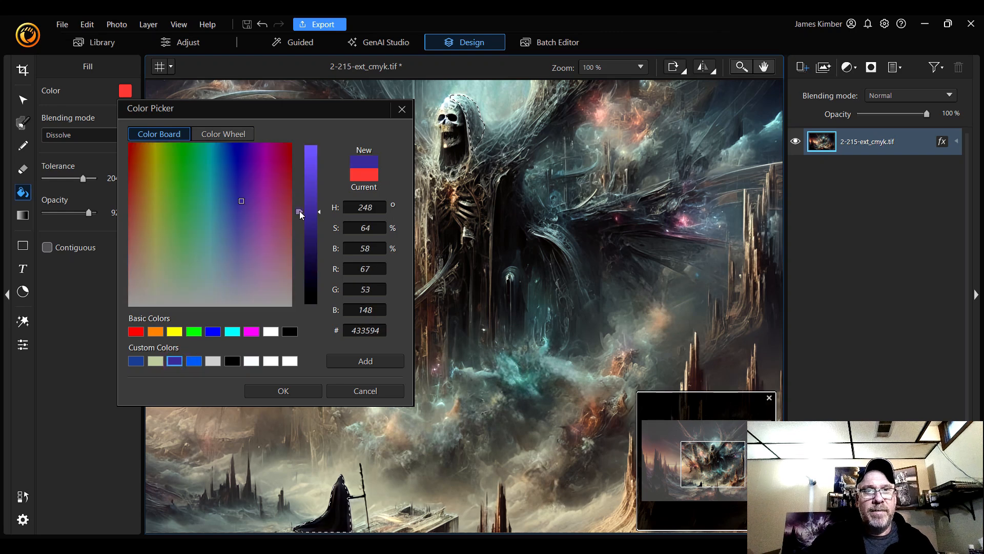
drag(300, 212, 303, 205)
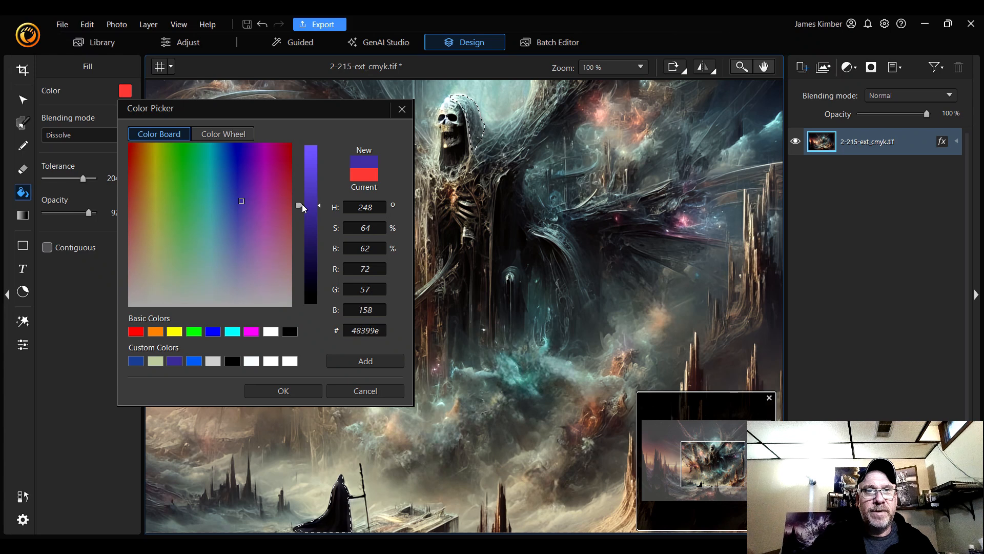
click(283, 390)
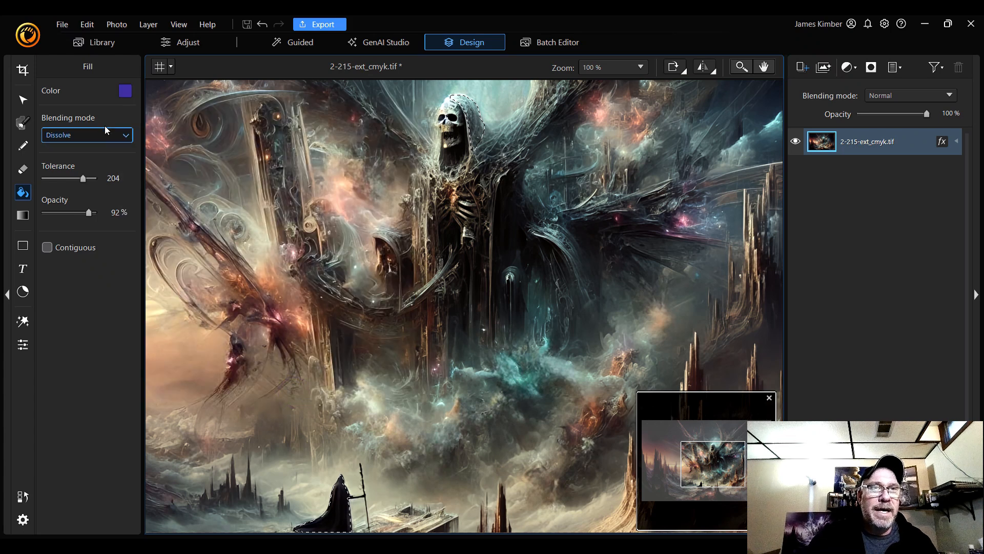
Set the fill's blending mode to Normal and its opacity to 60%
click(106, 134)
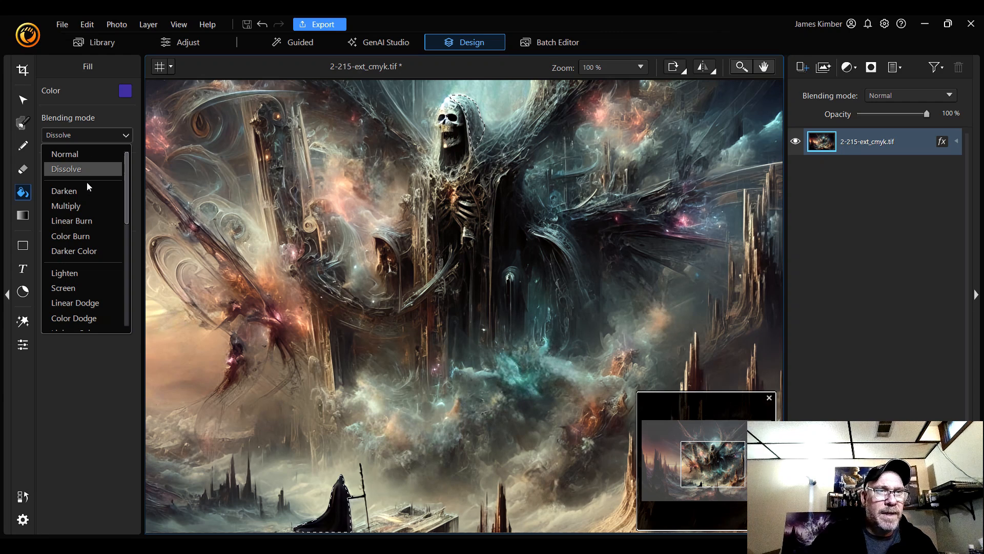
scroll(87, 187, down, 5)
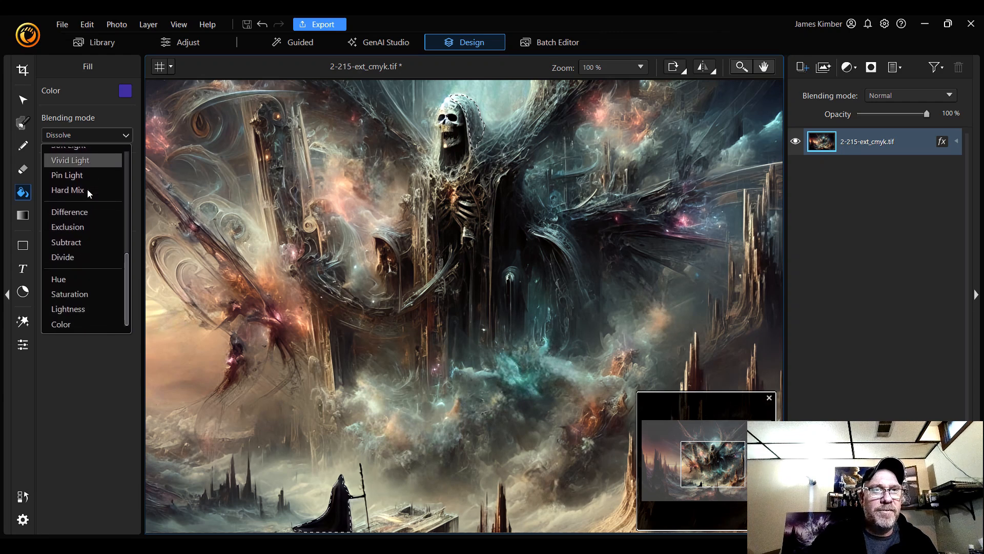
scroll(77, 214, up, 3)
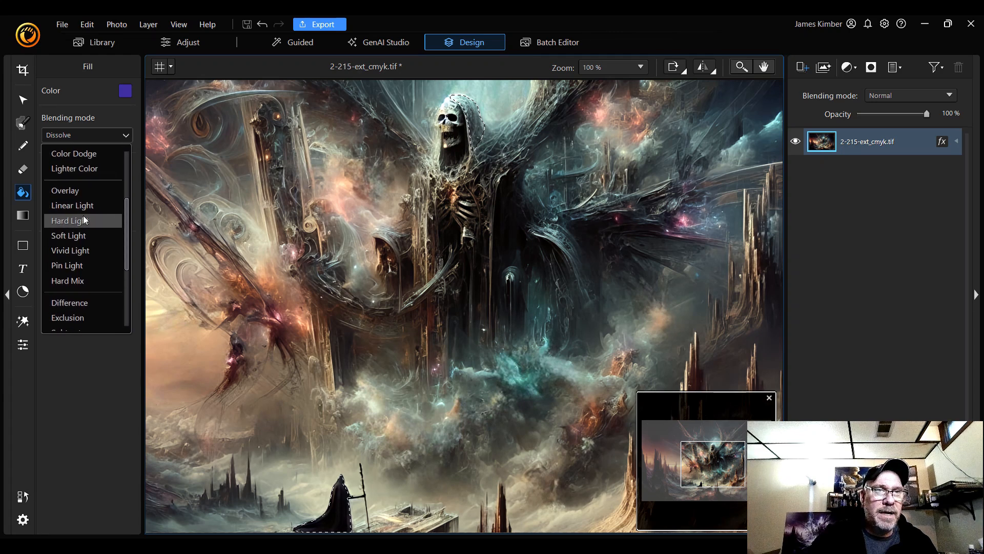
scroll(84, 215, up, 3)
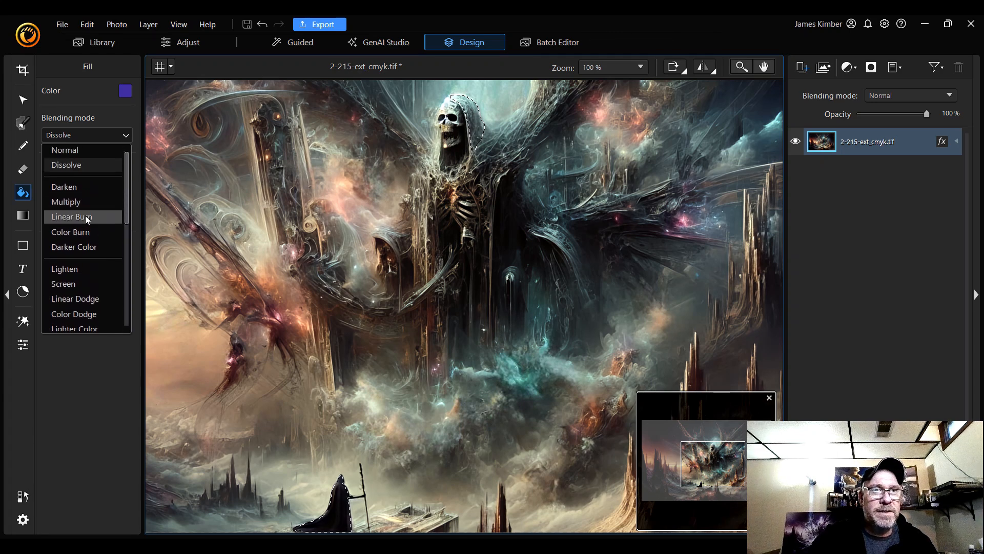
click(87, 155)
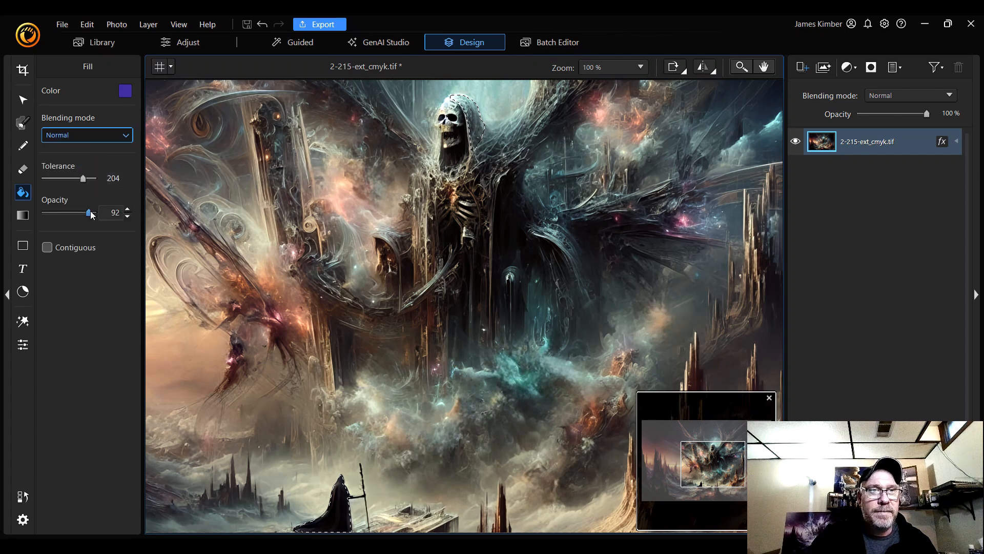
drag(89, 212, 78, 215)
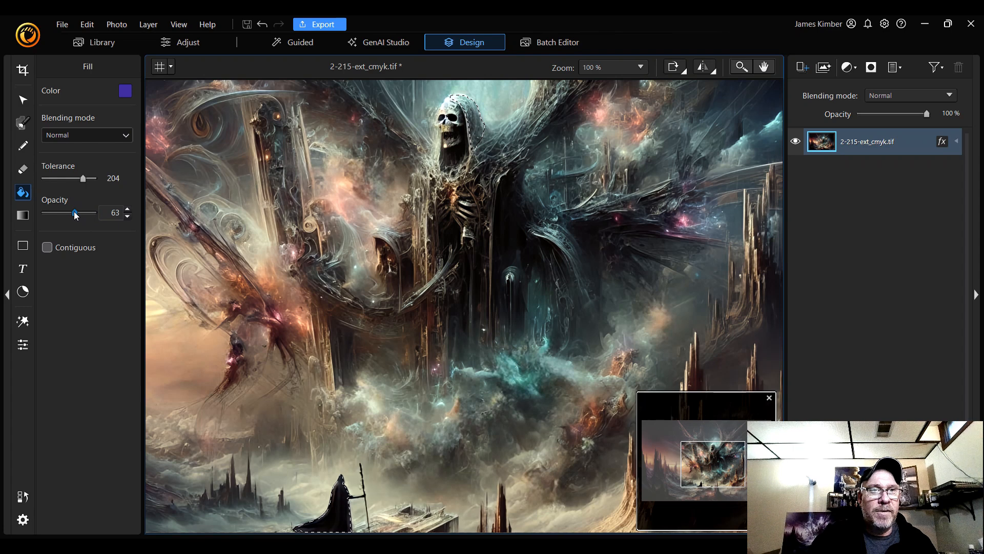
drag(73, 211, 72, 211)
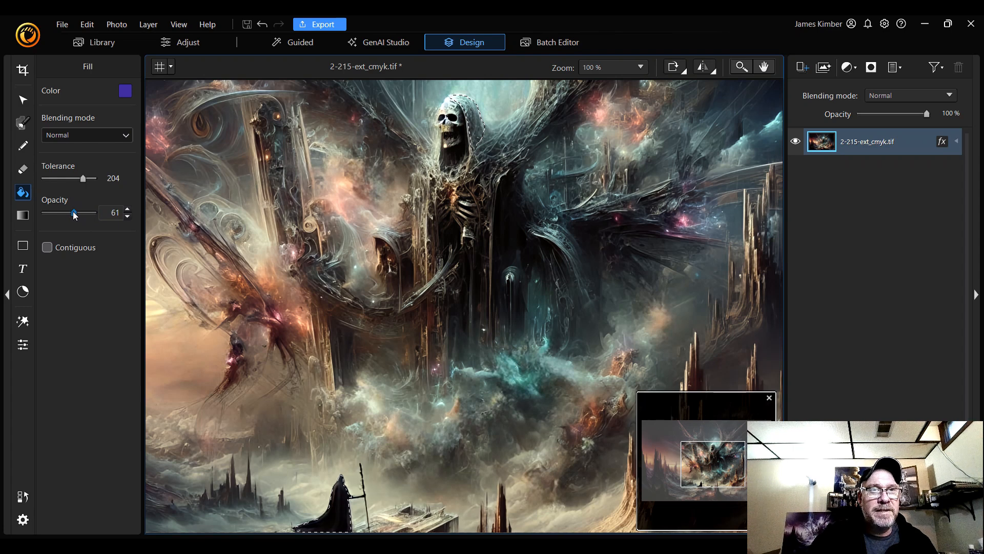
click(127, 218)
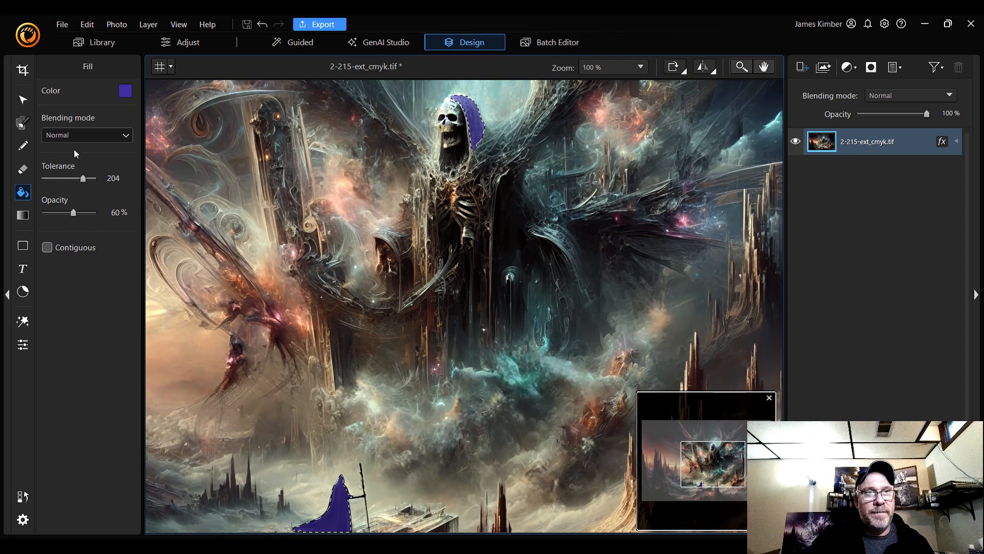
Fill the selected cloaks using the Dissolve blending mode, then undo that fill
click(84, 134)
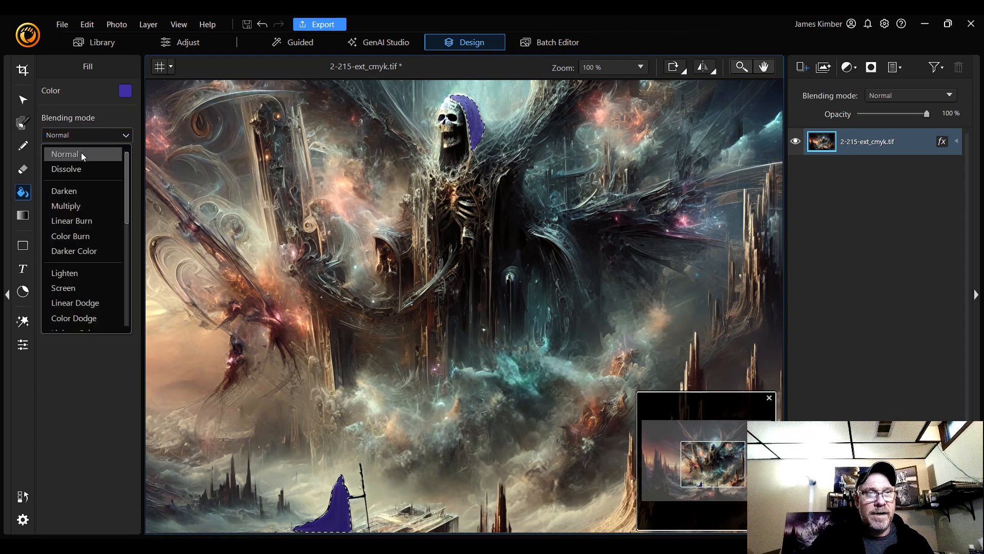
click(79, 173)
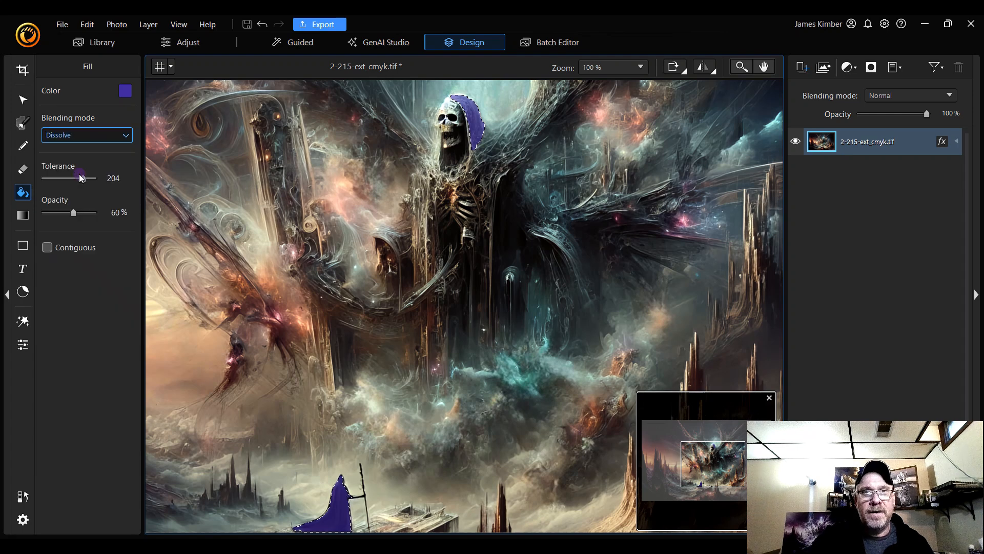
click(120, 136)
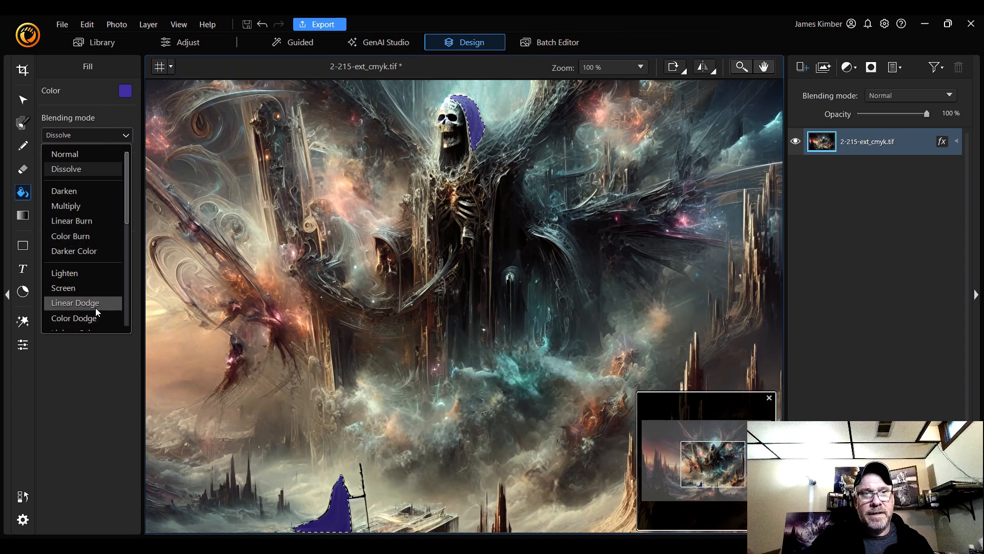
click(96, 308)
click(116, 135)
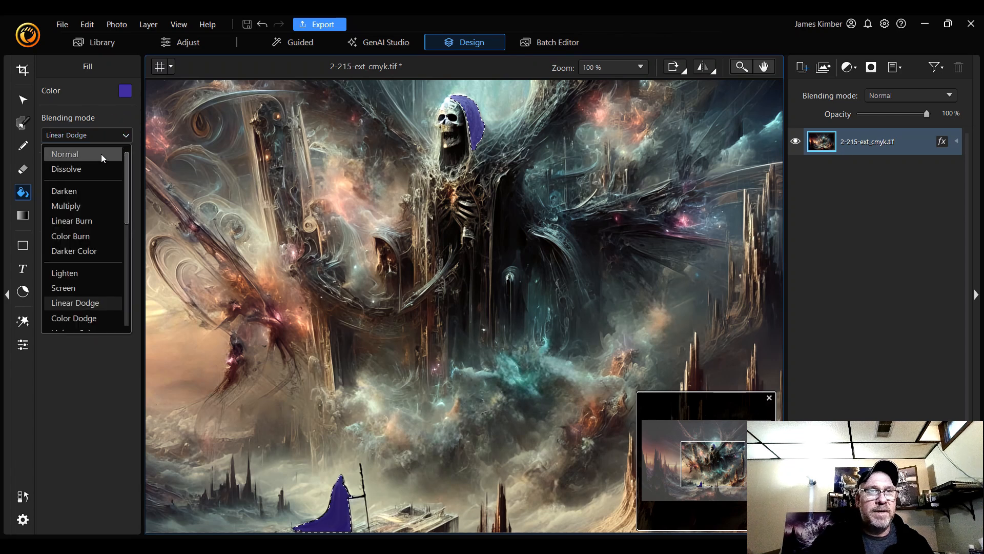
click(96, 170)
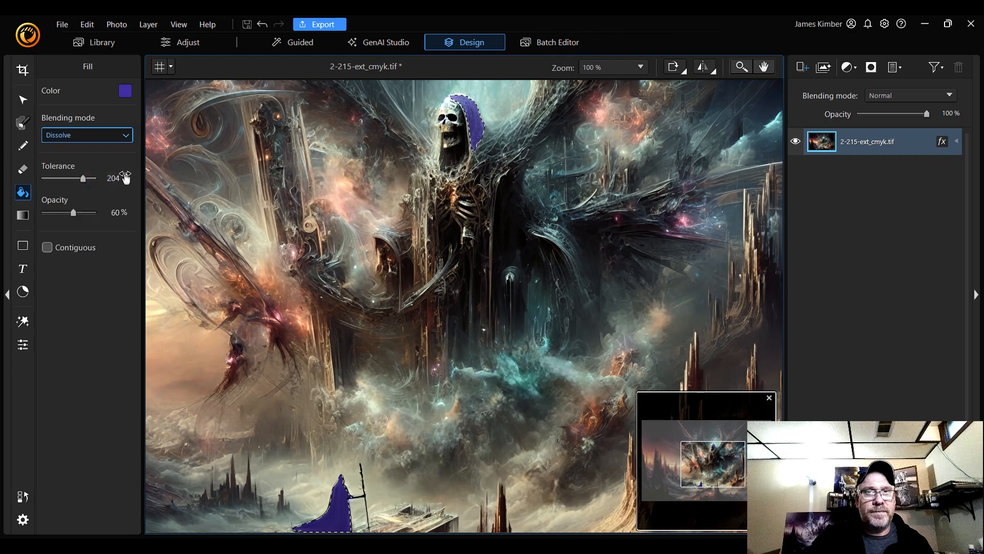
click(263, 26)
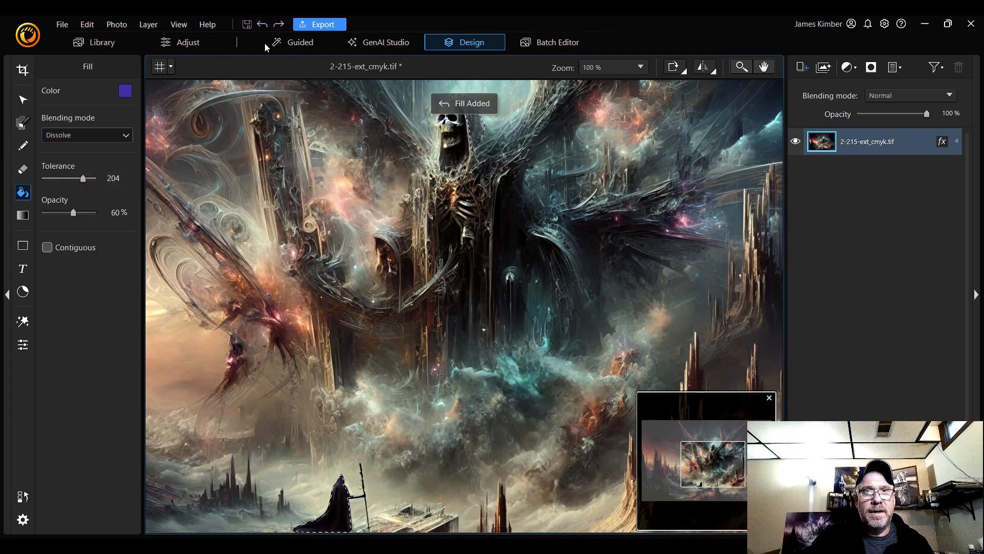
click(480, 126)
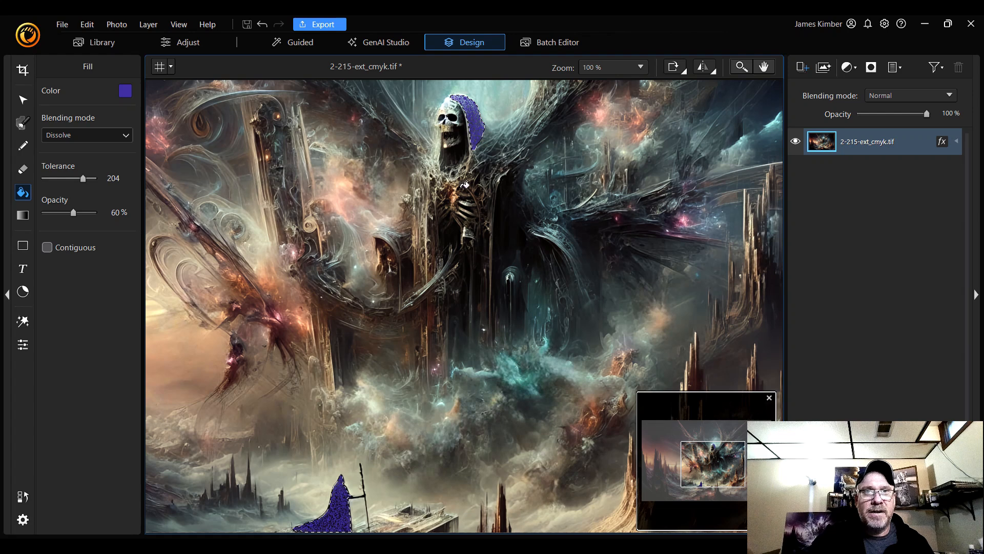
click(262, 24)
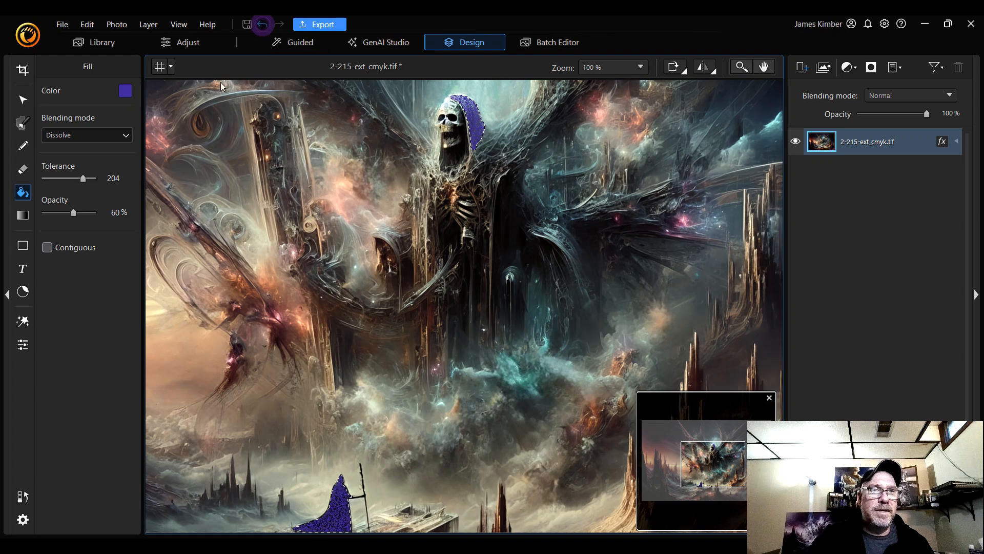
Fill the selected cloaks using the Darken blending mode, then undo that fill
click(115, 137)
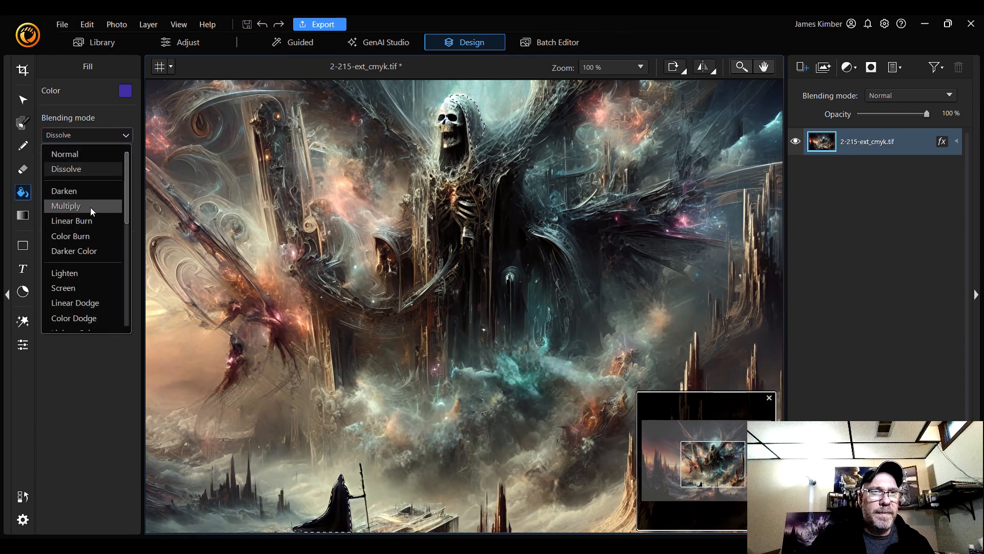
click(97, 192)
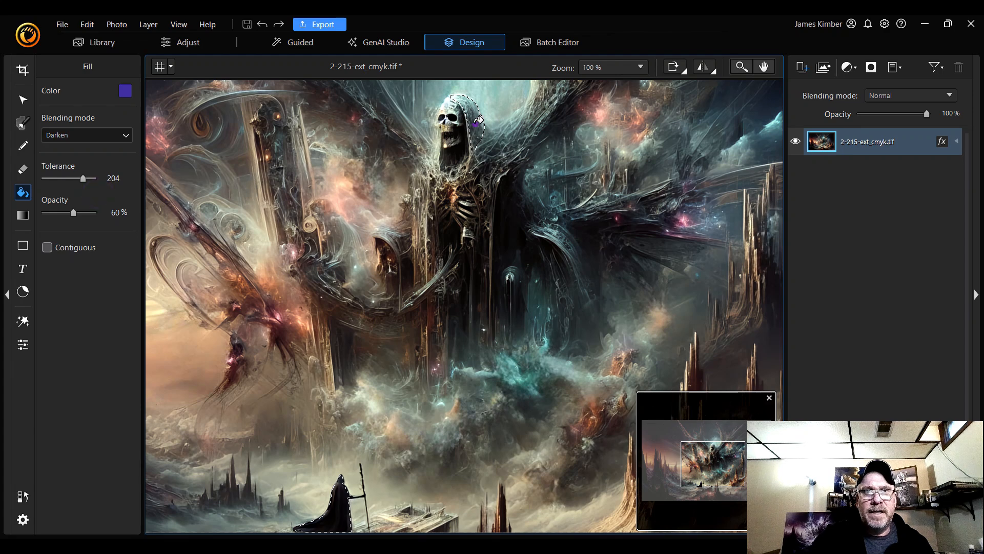
click(479, 120)
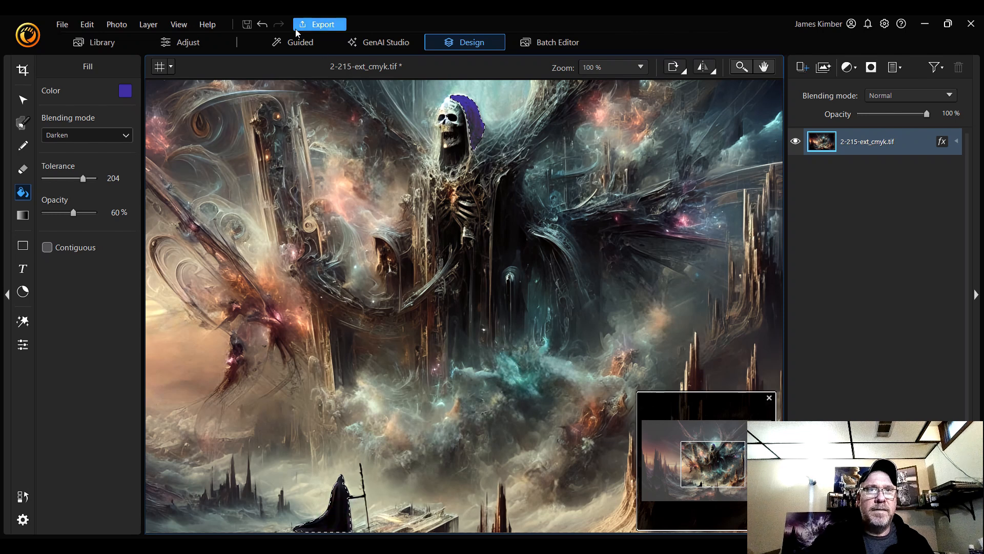
click(263, 23)
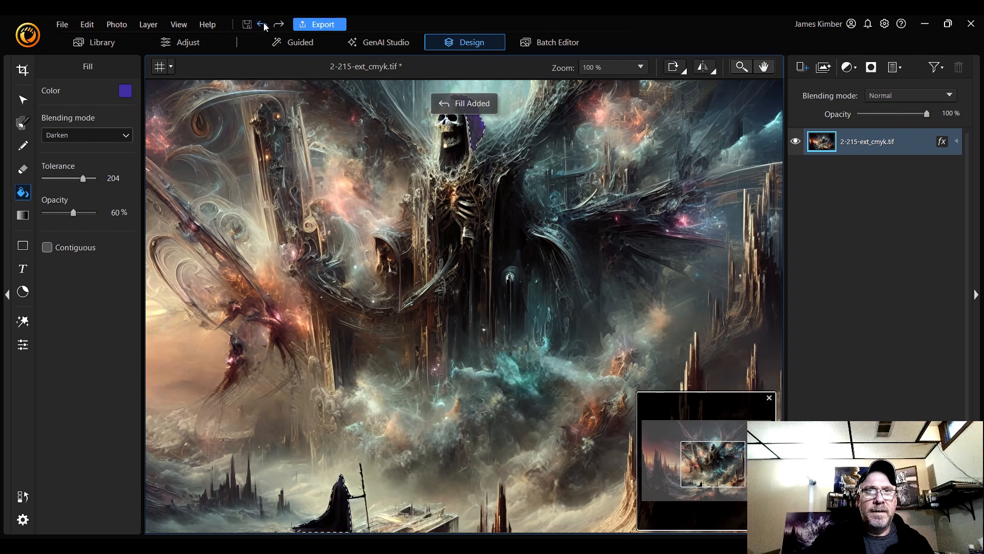
click(263, 23)
click(263, 24)
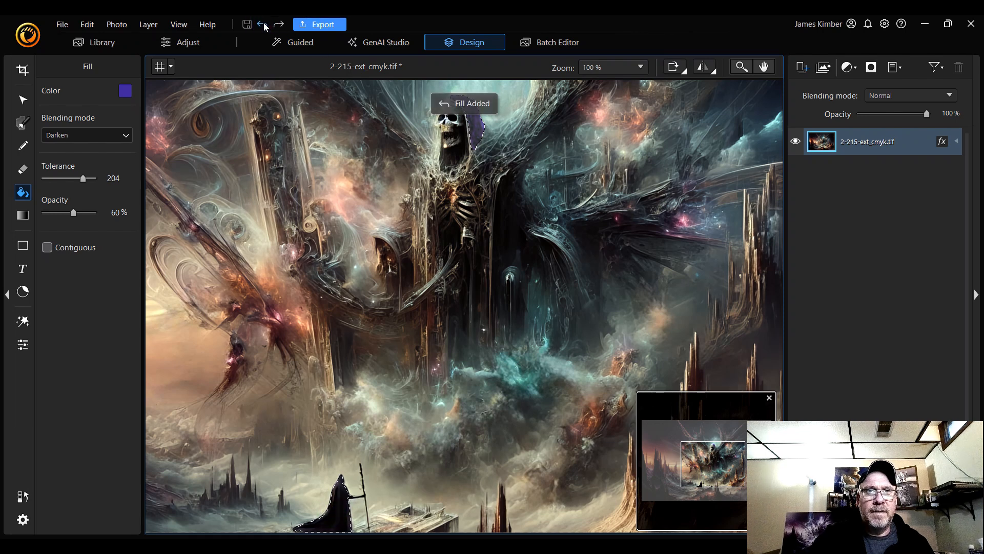
click(263, 24)
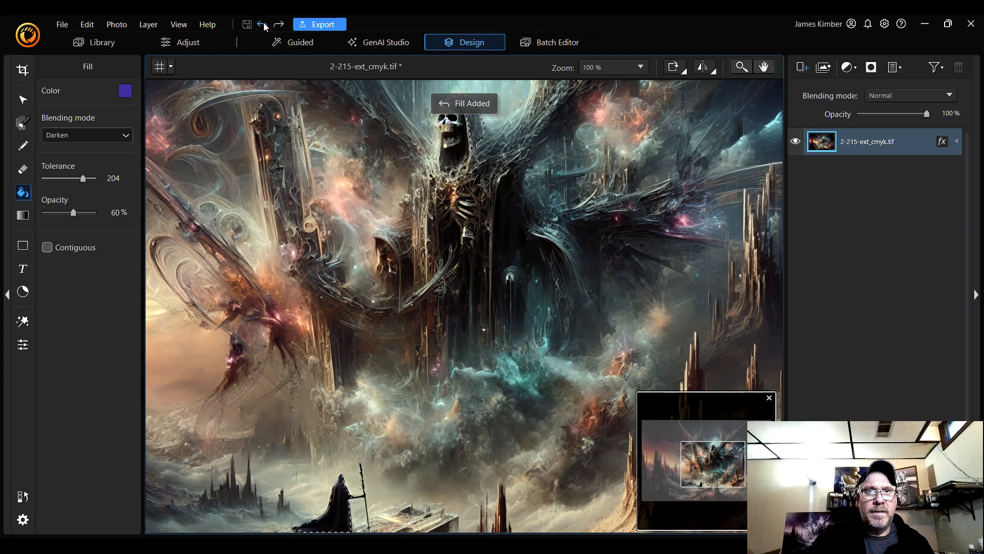
Fill the selected cloaks using the Multiply blending mode, then undo that fill
click(119, 135)
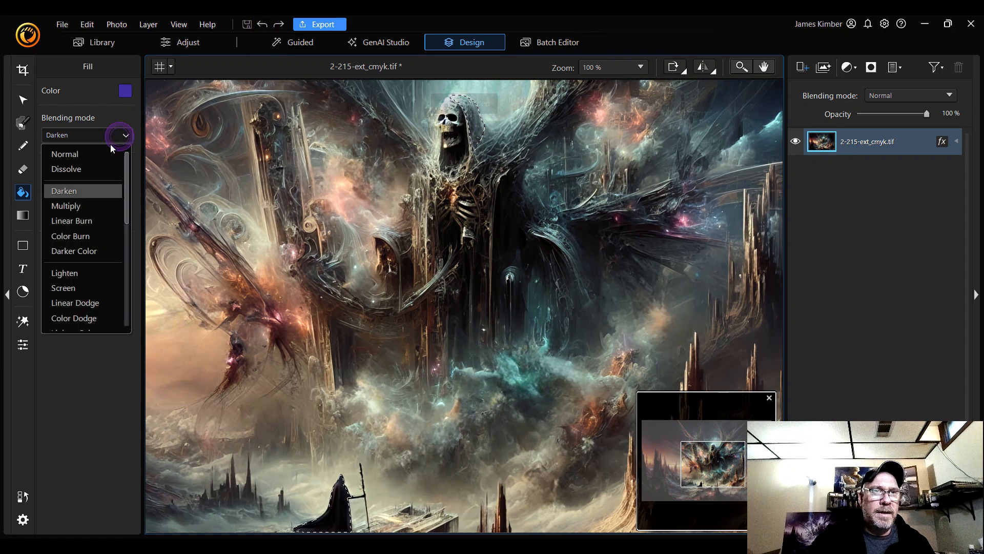
click(82, 207)
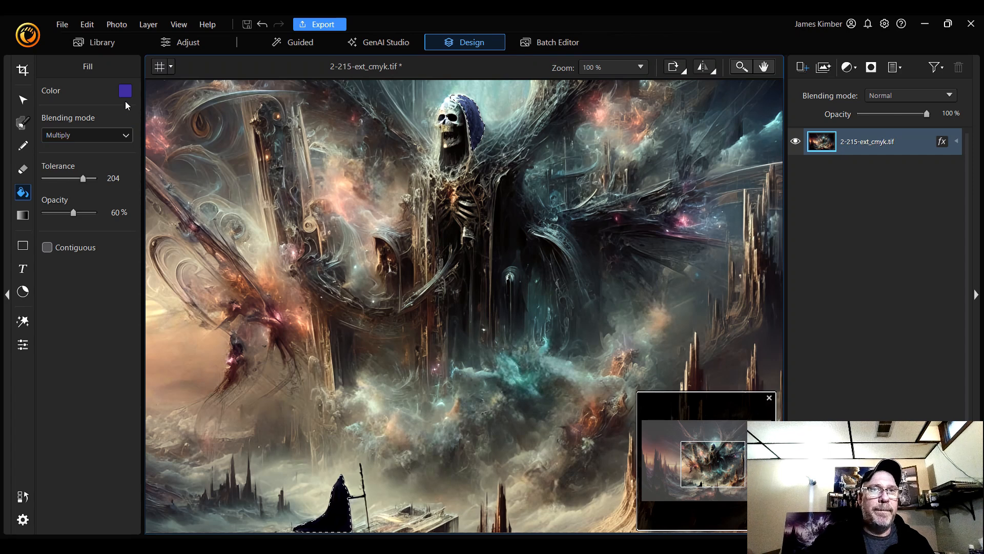
click(263, 25)
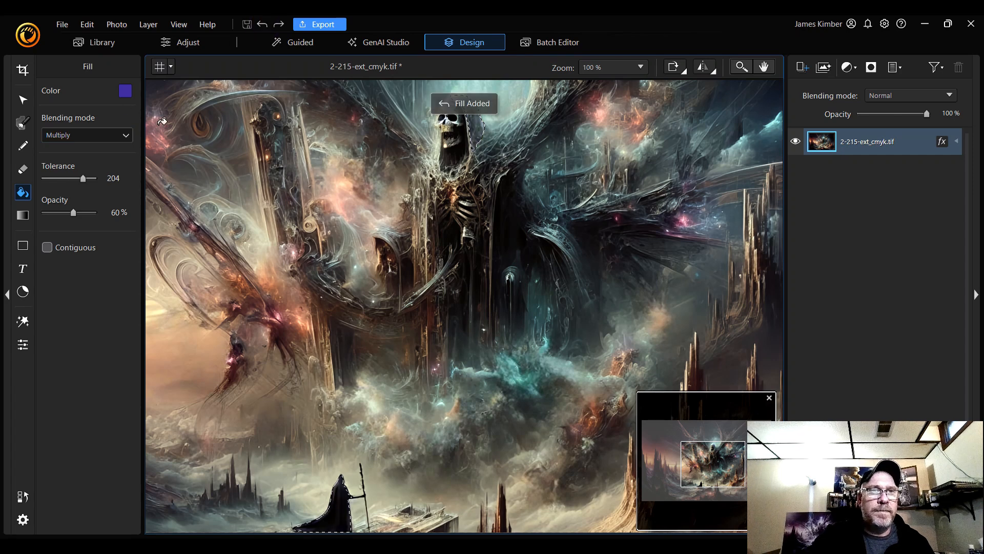
Fill the selected cloaks using the Lighten blending mode, undoing the extra repeated fill
click(123, 135)
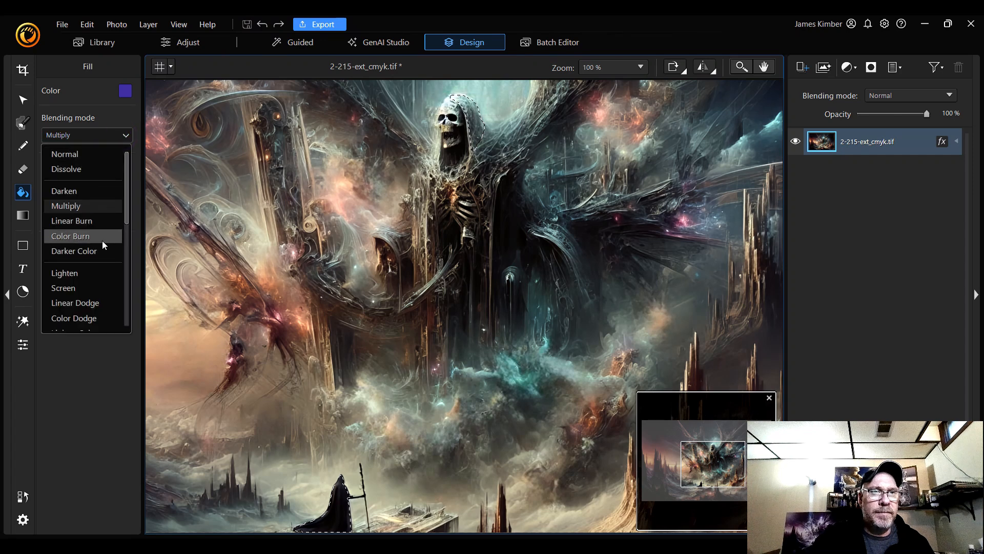
scroll(92, 241, down, 2)
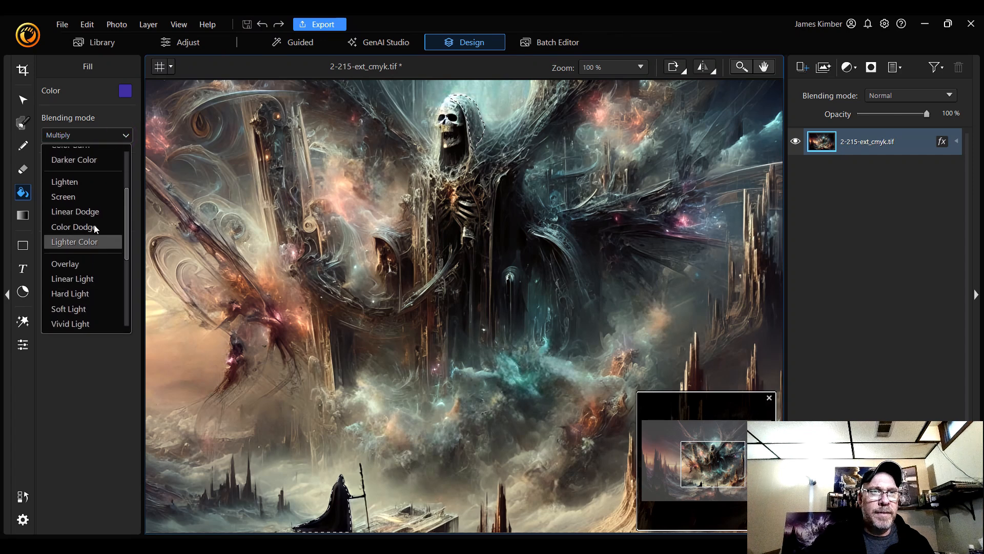
click(94, 182)
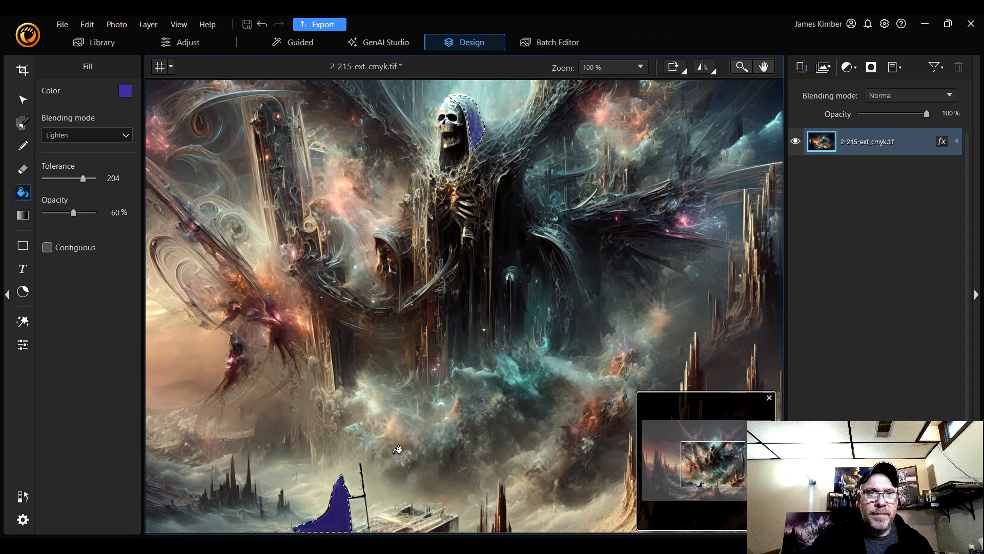
click(471, 102)
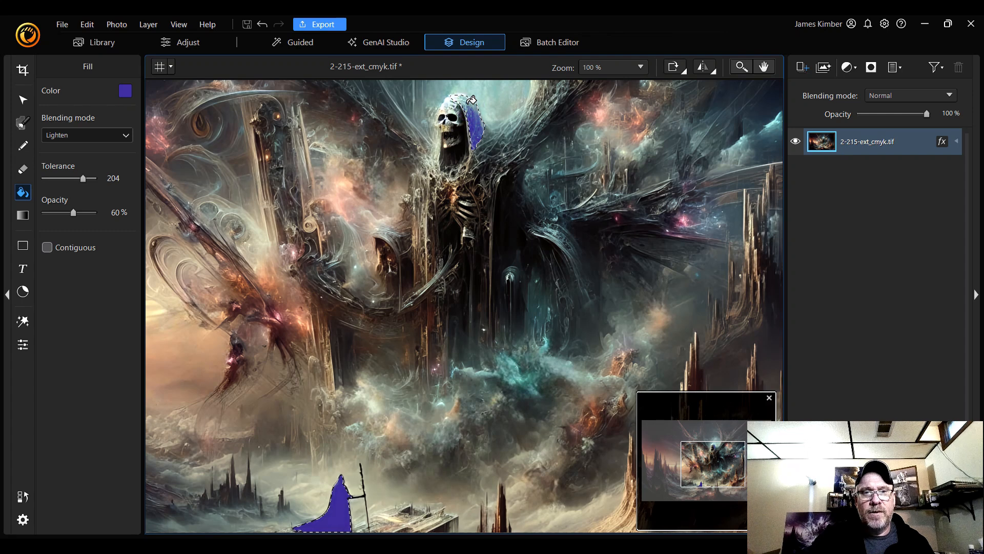
click(263, 25)
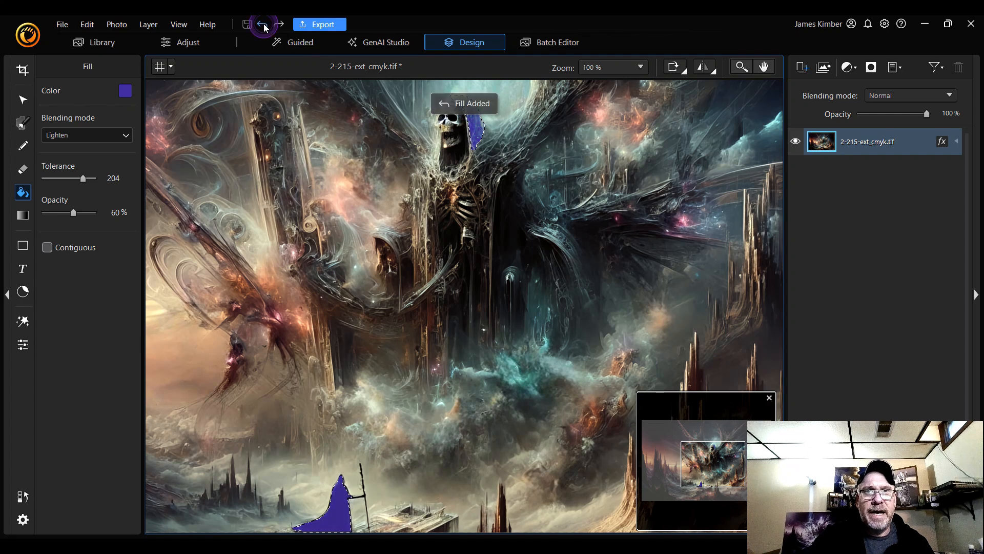
Undo the Lighten fill, then try a Vivid Light fill on the selected cloaks and undo it
click(263, 25)
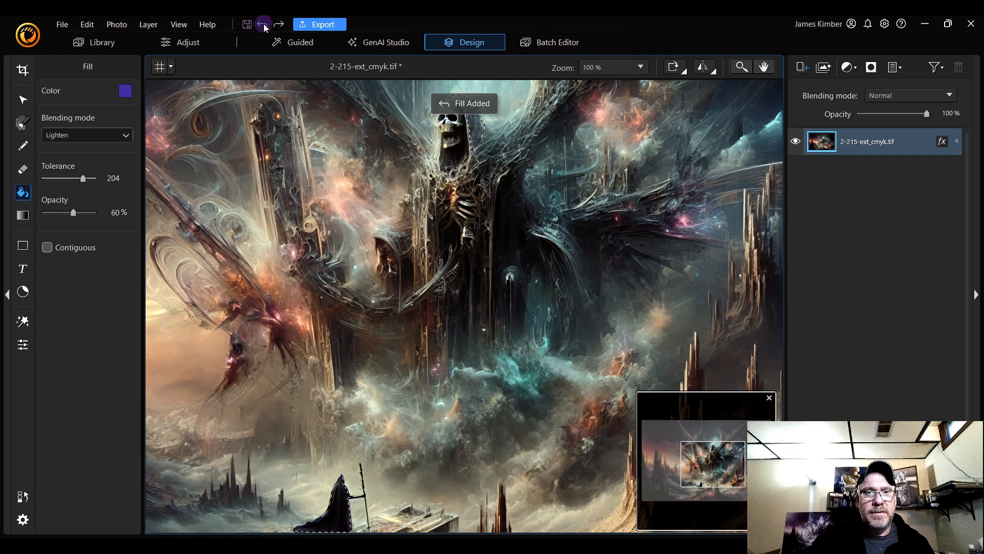
click(112, 133)
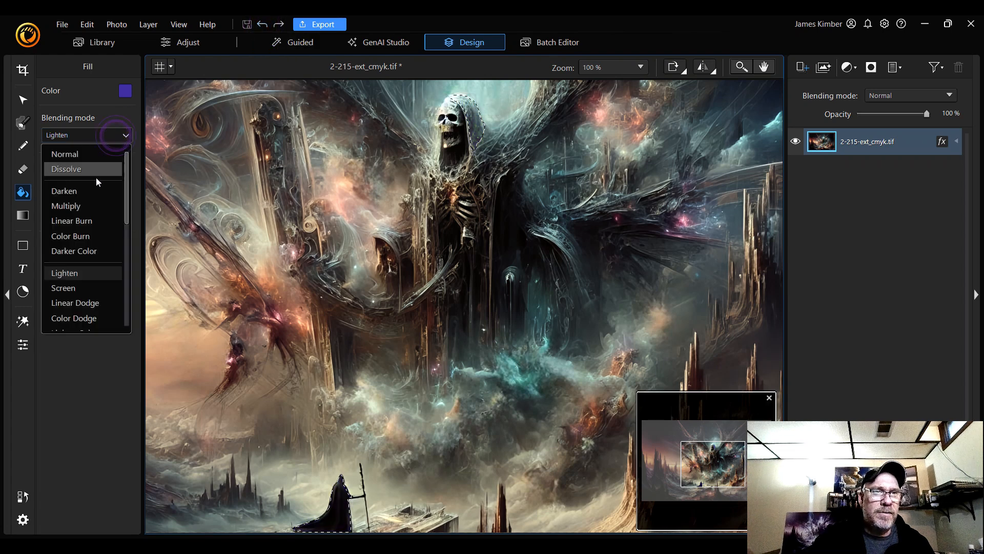
scroll(81, 263, down, 1)
scroll(81, 262, down, 4)
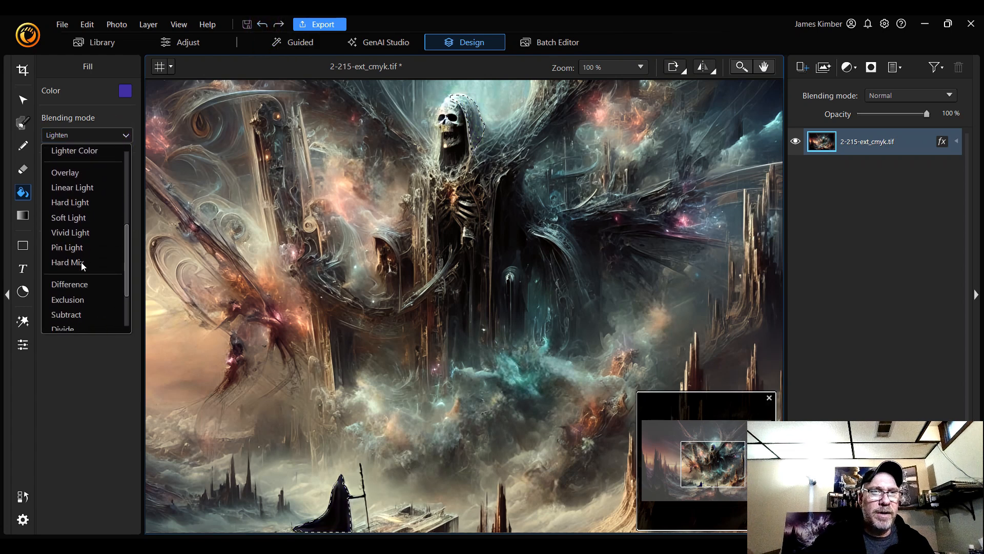
scroll(81, 263, up, 1)
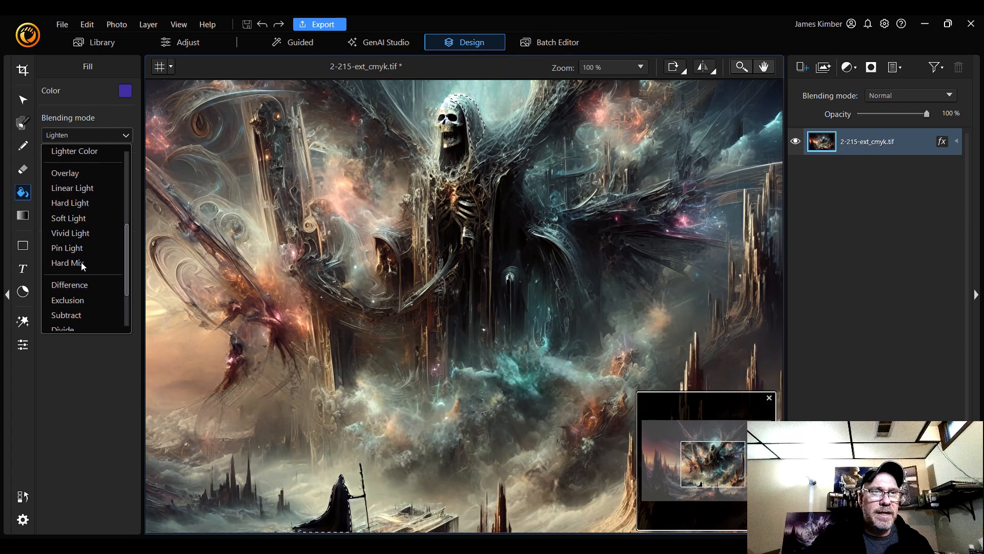
click(90, 232)
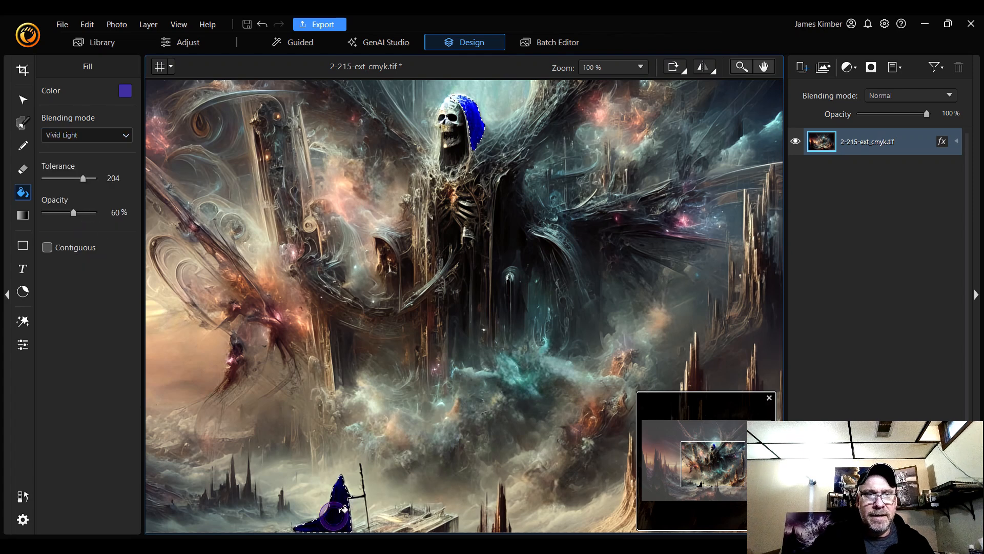
click(263, 25)
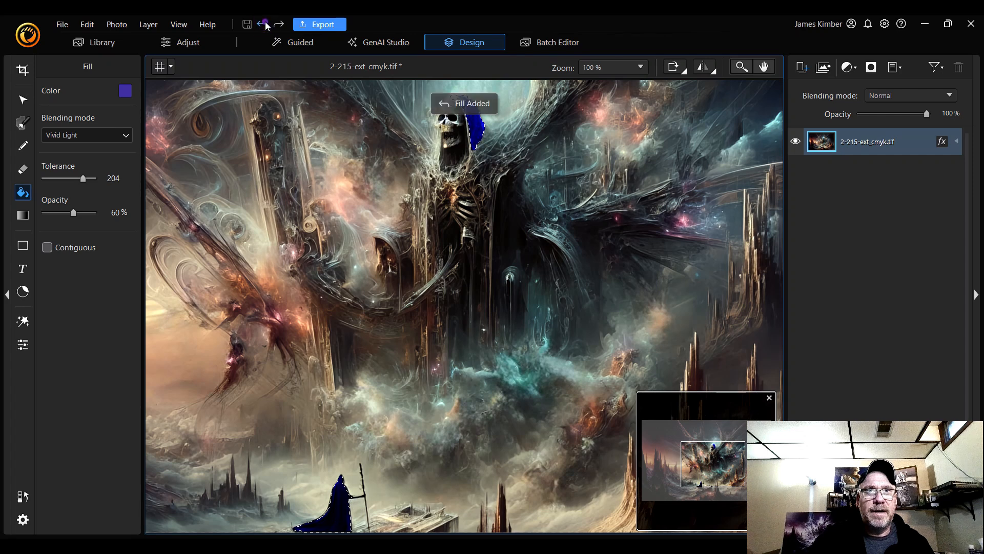
click(263, 24)
click(263, 24)
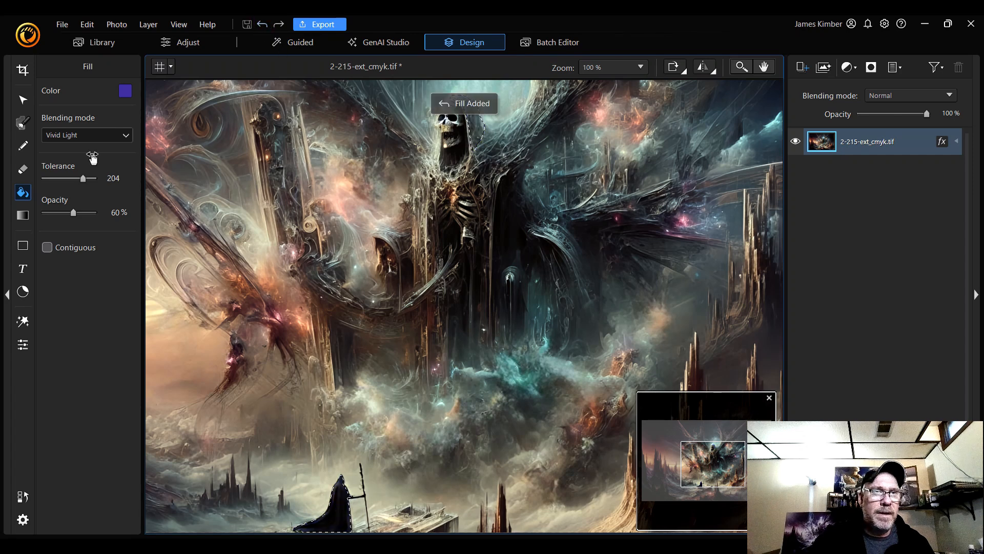
Fill the selected cloaks using the Hard Light blending mode, then undo that fill
click(92, 135)
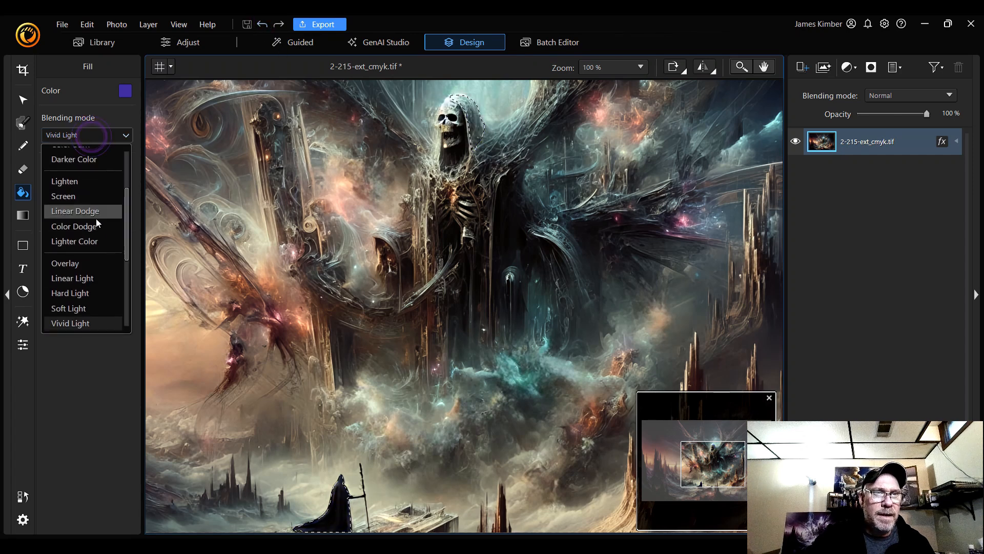
click(89, 292)
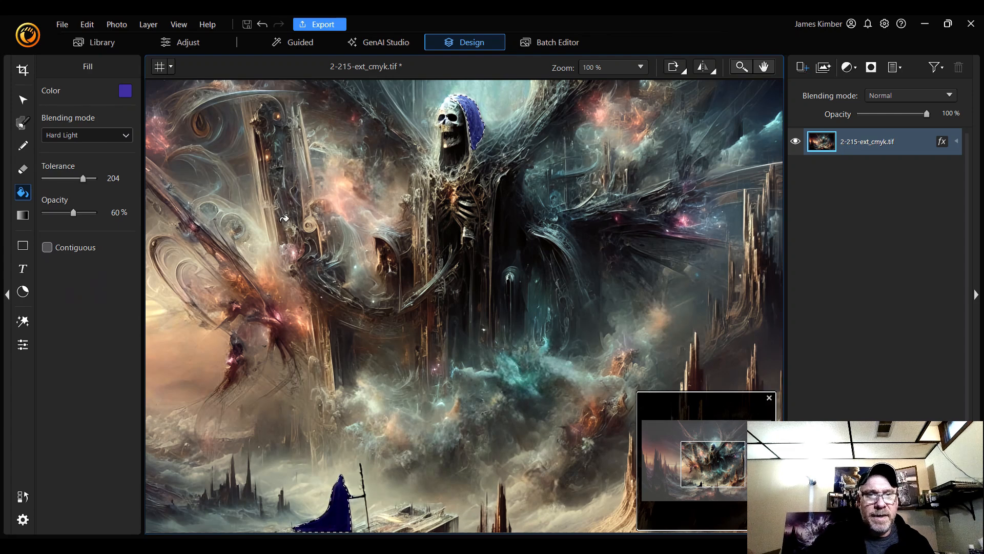
click(263, 26)
Fill the selected cloaks using the Linear Light blending mode, then undo that fill
click(111, 139)
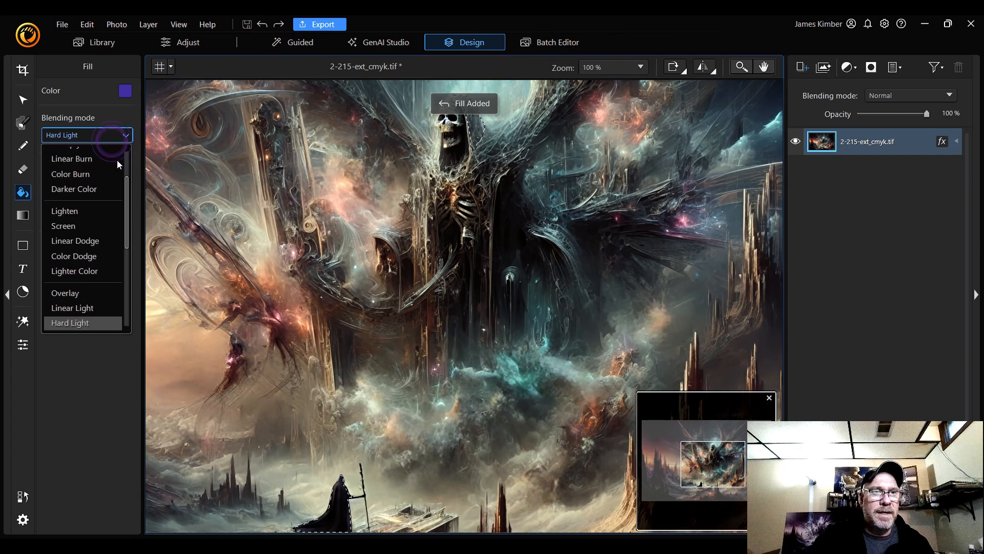
scroll(95, 294, down, 3)
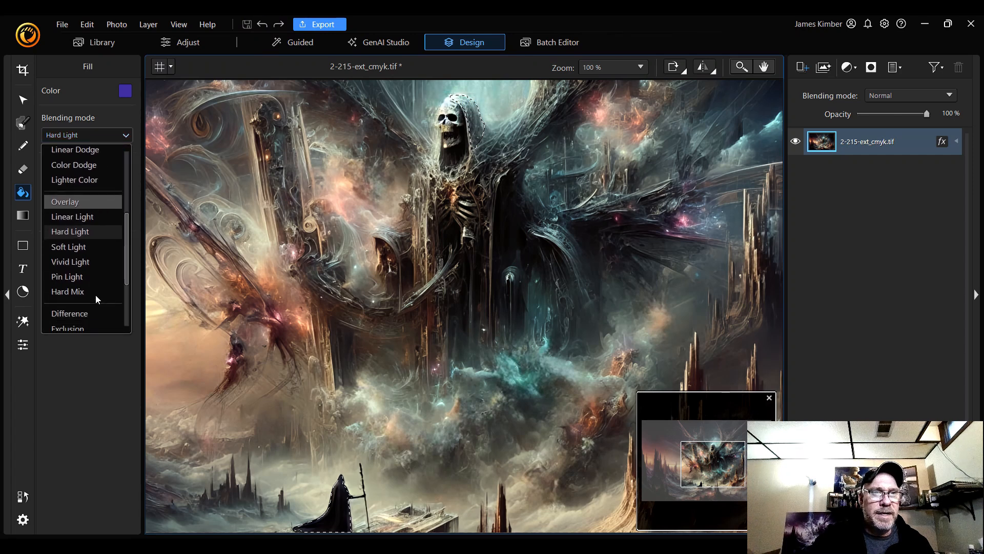
click(97, 217)
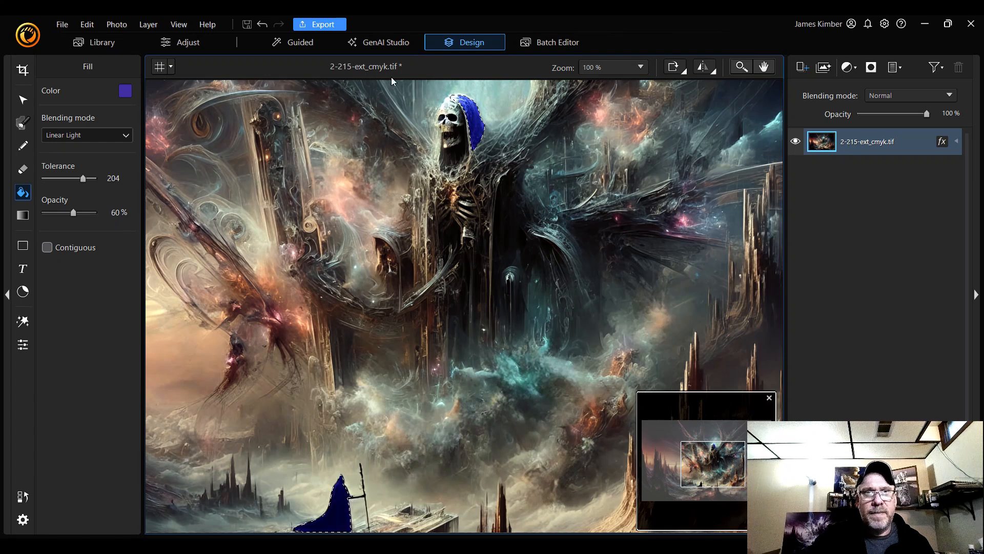
click(262, 25)
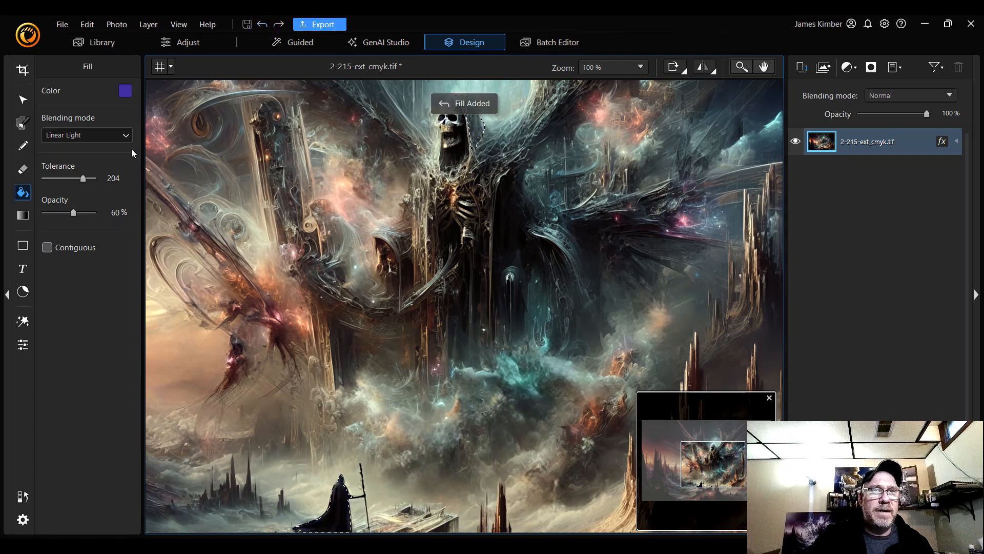
Fill the selected cloaks using the Normal blending mode, then undo that fill
click(123, 135)
scroll(88, 230, down, 5)
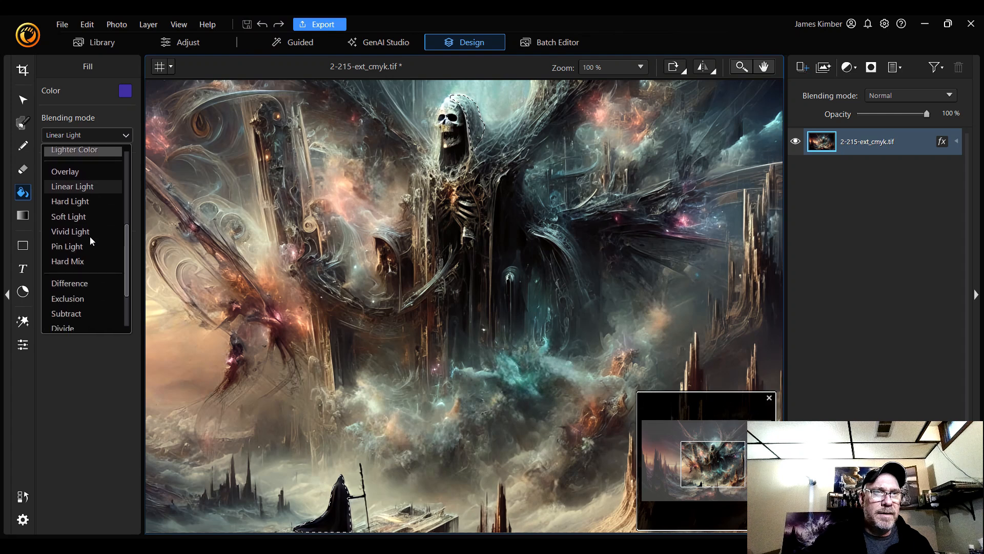
scroll(90, 236, down, 3)
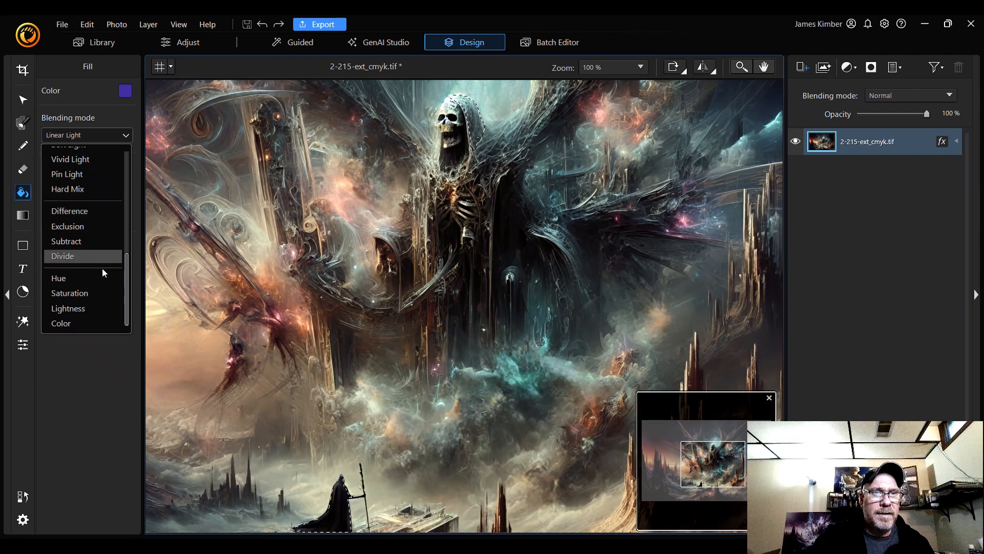
scroll(102, 269, up, 3)
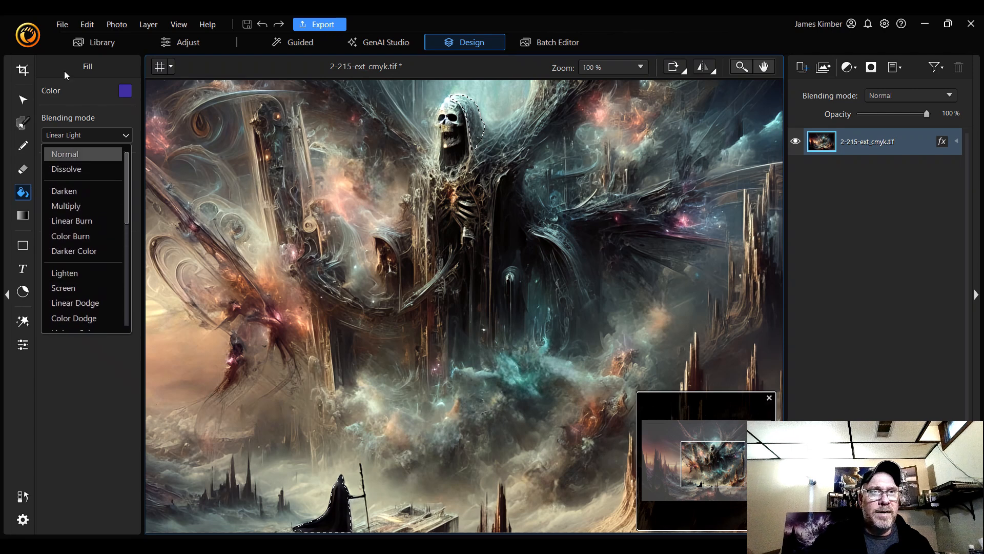
click(91, 90)
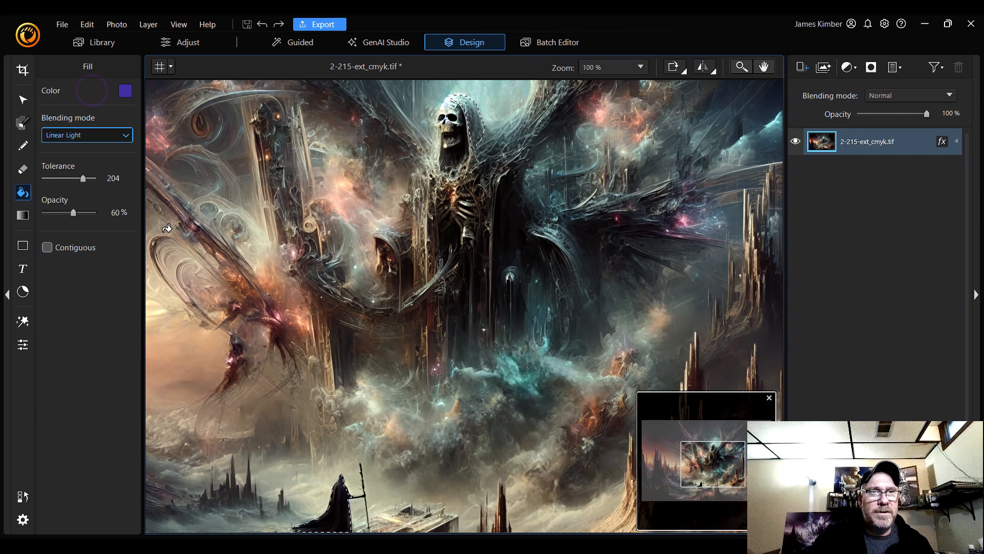
click(121, 135)
scroll(96, 178, up, 3)
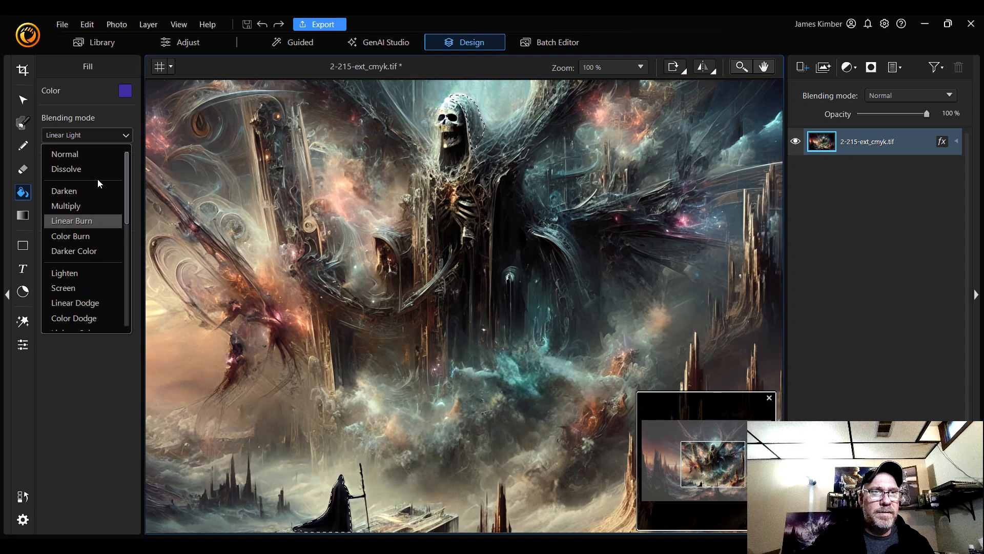
click(102, 153)
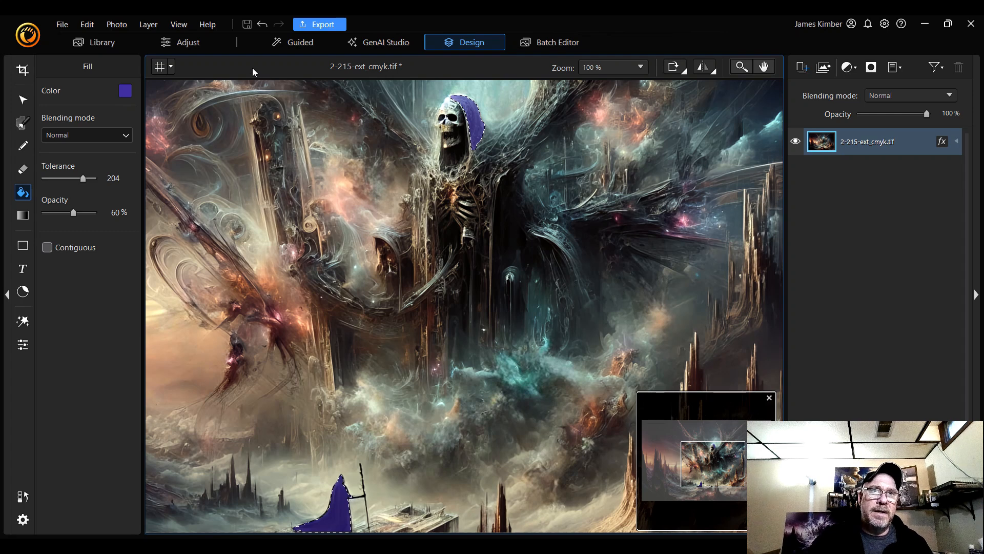
click(263, 26)
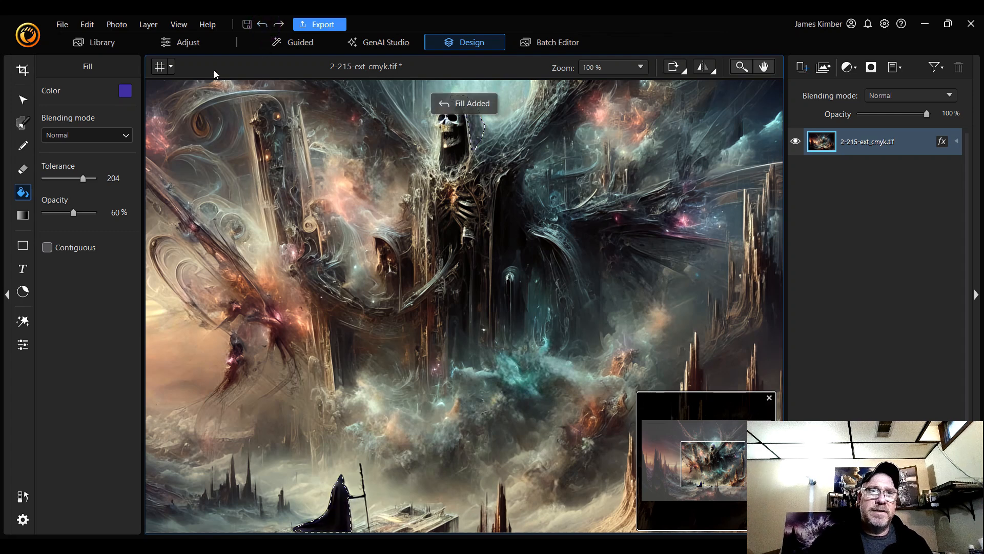
Set the fill tolerance to 248, fill the upper figure's hood, and undo that fill
drag(83, 183, 93, 186)
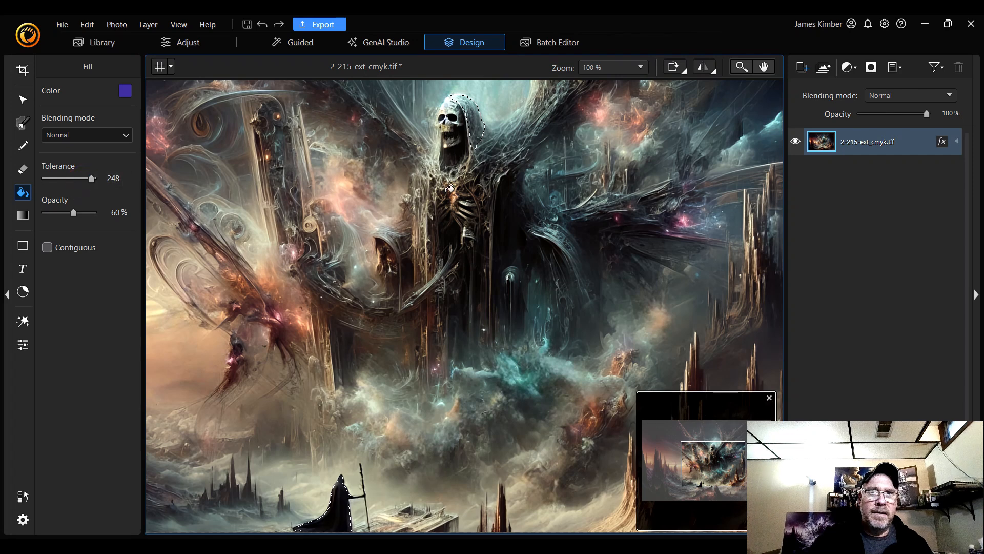
click(477, 128)
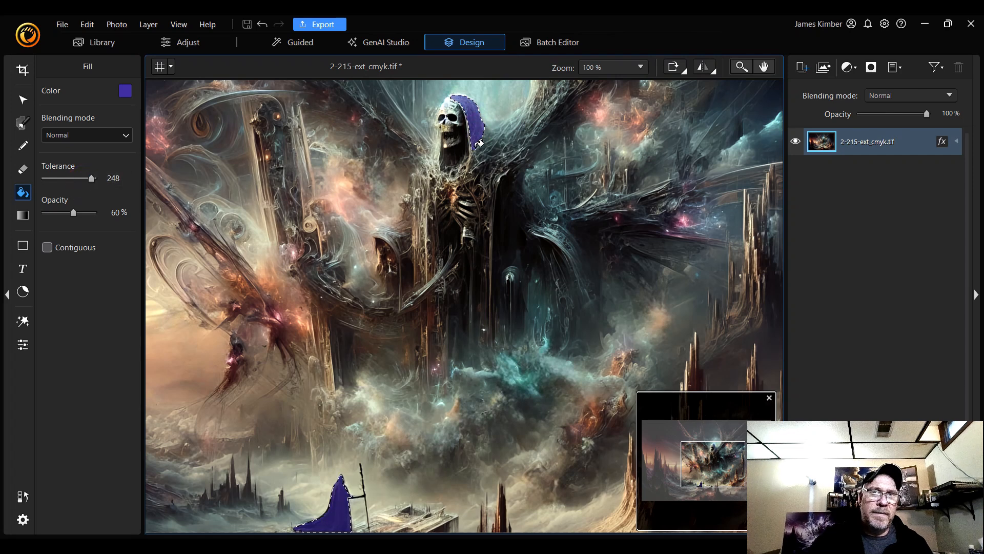
click(262, 25)
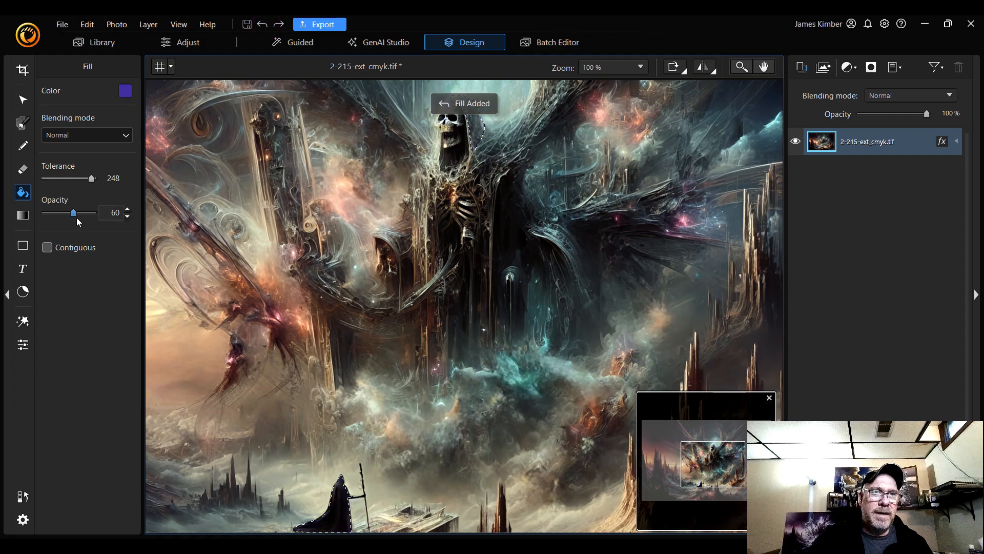
Set the fill opacity to 75%, apply the fill to the cloaks, and undo it
drag(74, 218, 81, 218)
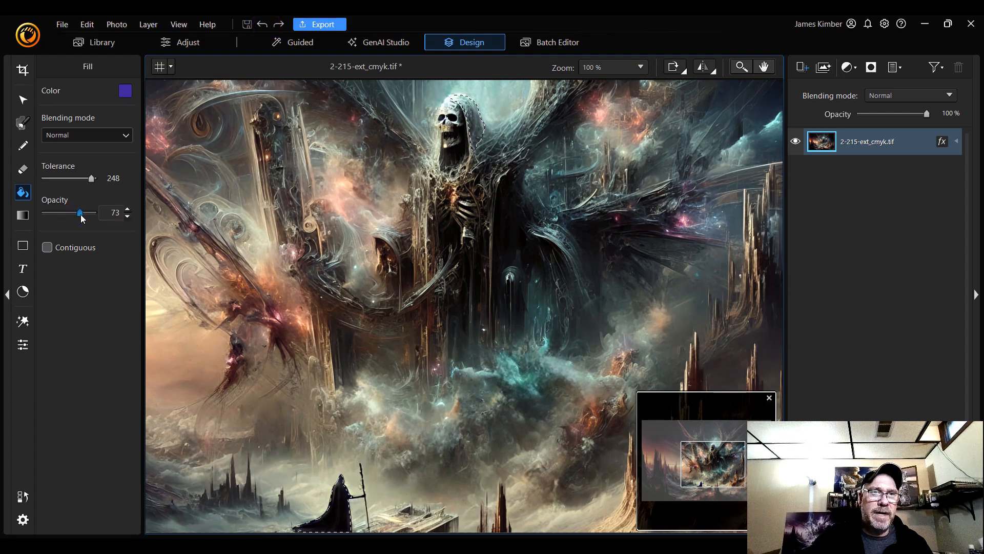
click(128, 209)
click(128, 210)
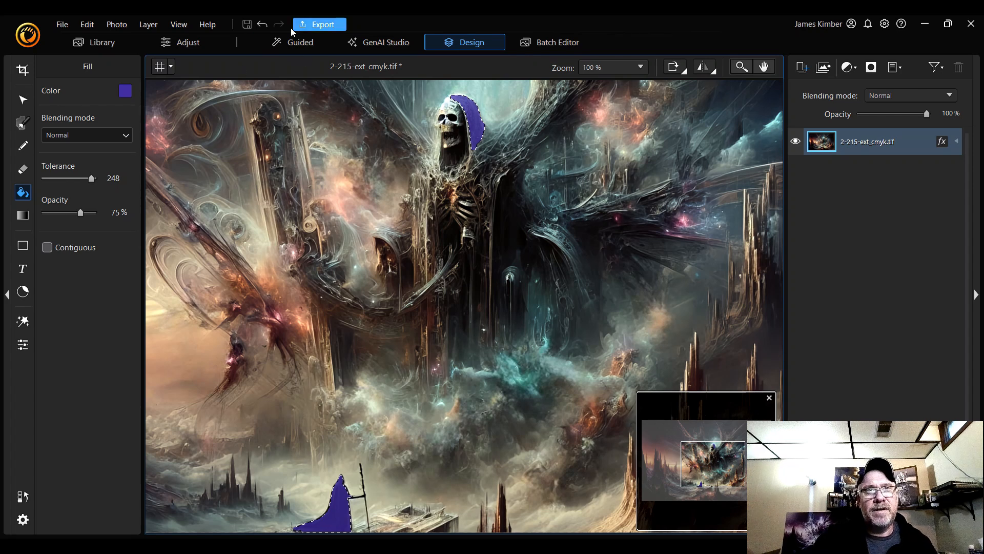
click(262, 24)
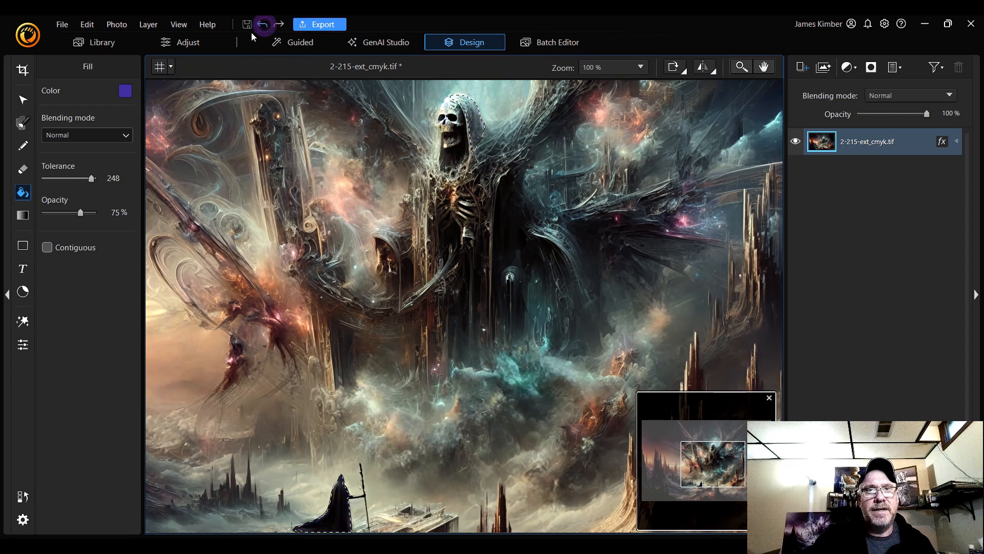
Darken the fill colour to brightness 49, hex 392d7e, in the color picker
click(126, 92)
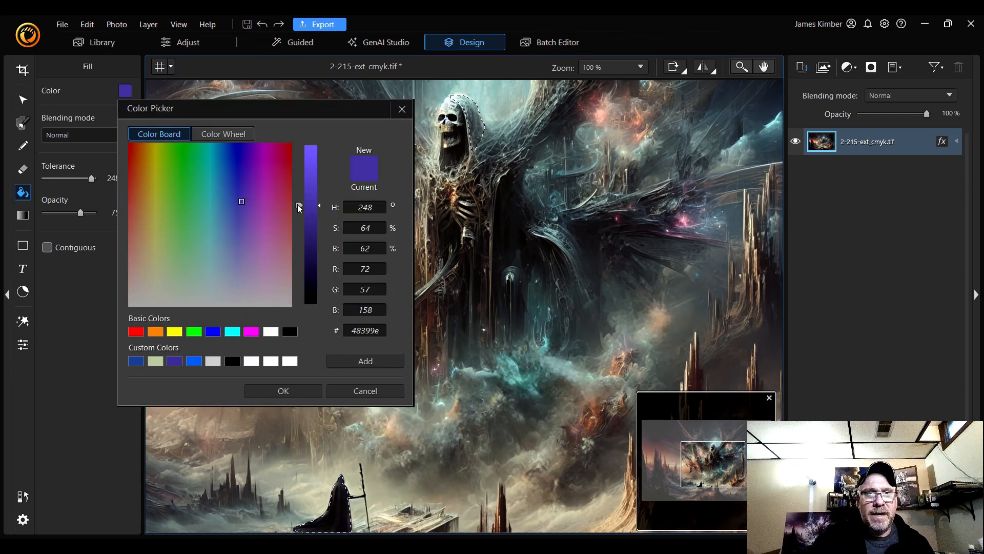
drag(298, 204, 300, 224)
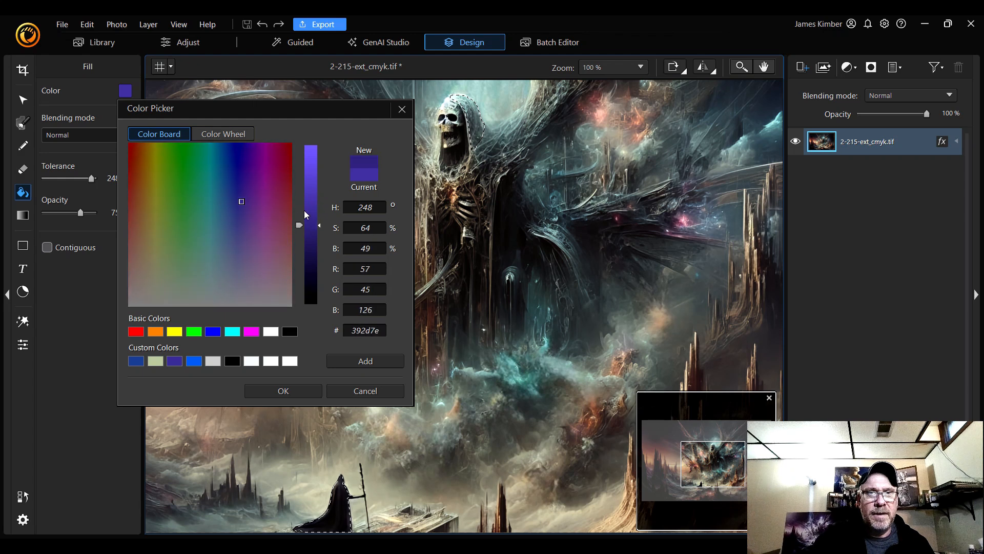
click(284, 391)
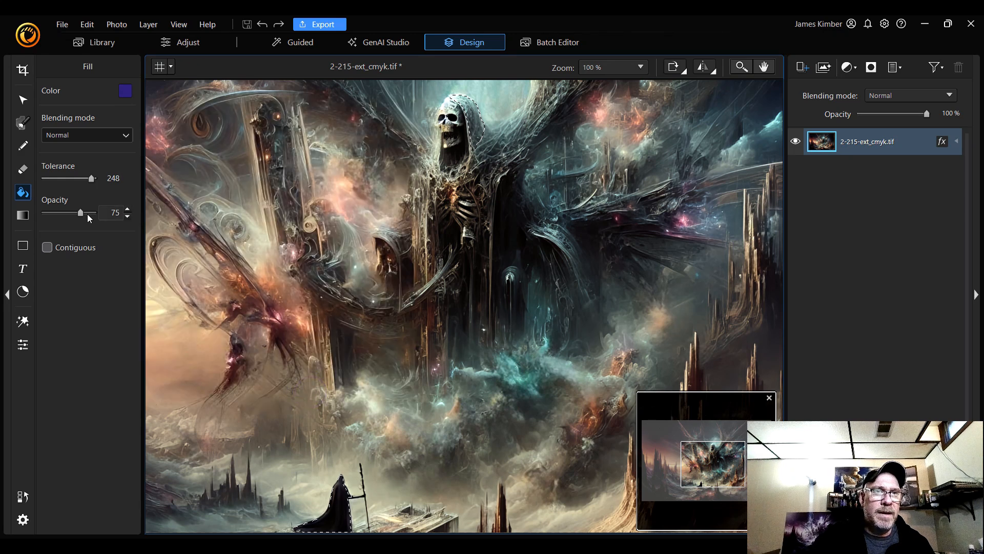
Raise the fill opacity to 80% and fill the upper figure's hood with the purple colour
click(129, 208)
click(128, 207)
click(129, 207)
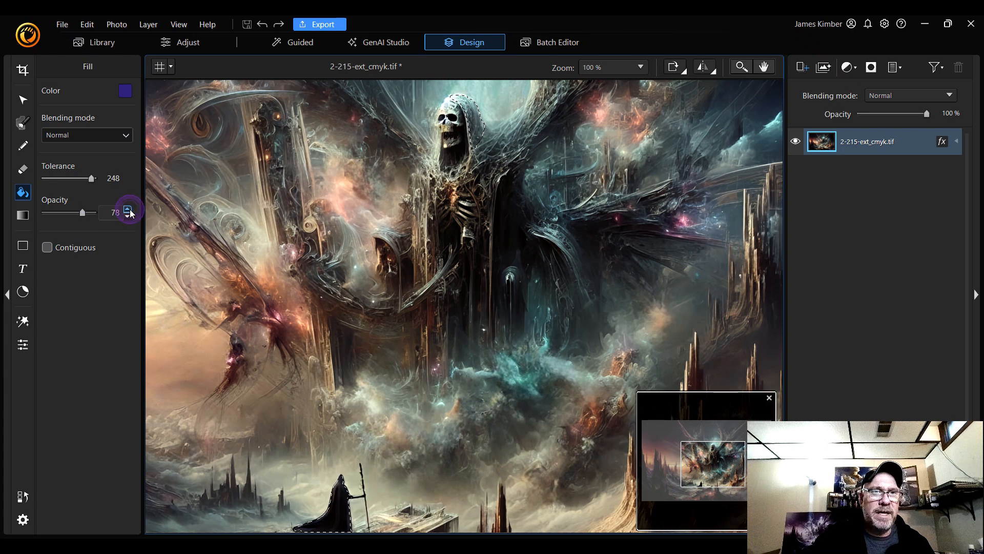
click(129, 209)
click(129, 209)
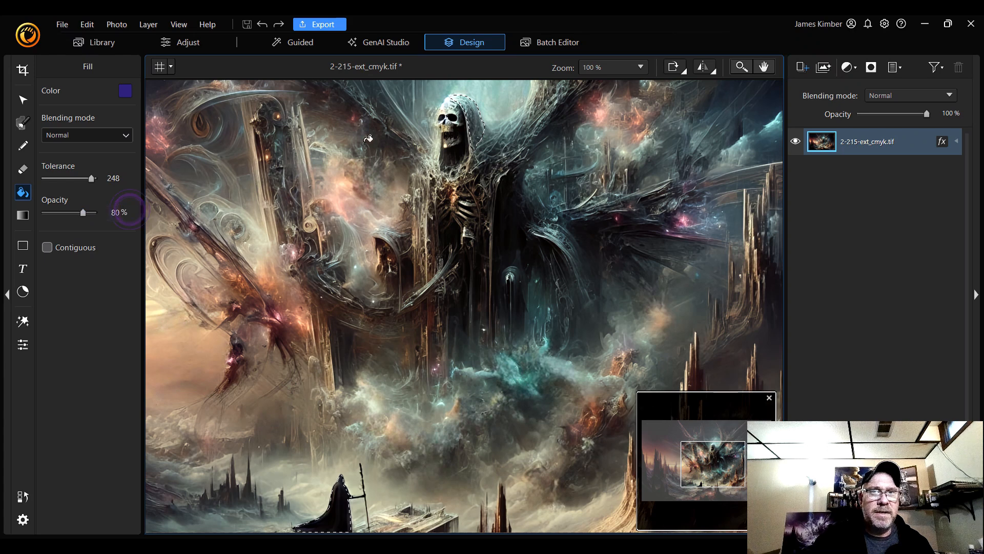
click(477, 118)
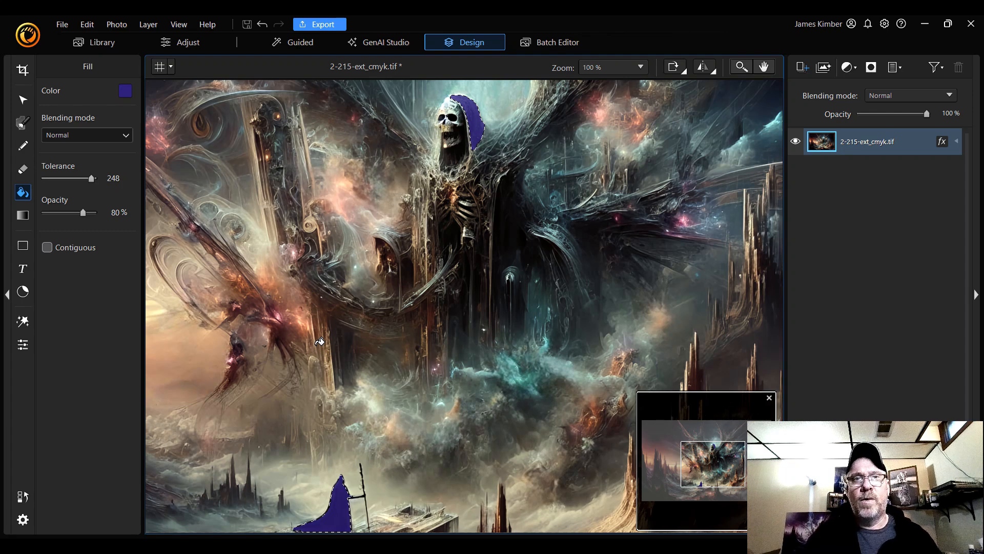
Fit the whole image in view, then switch to the Guided workspace
click(617, 67)
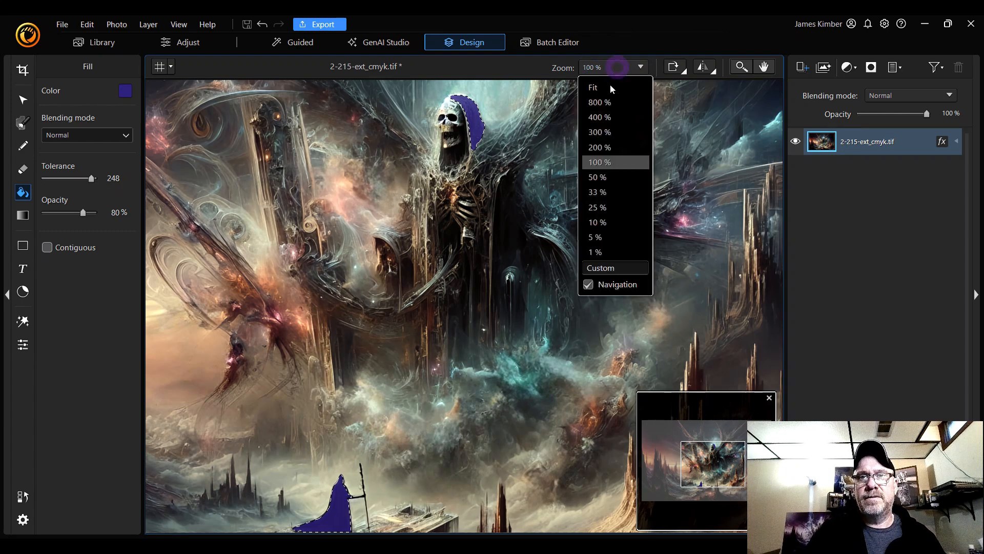
click(611, 88)
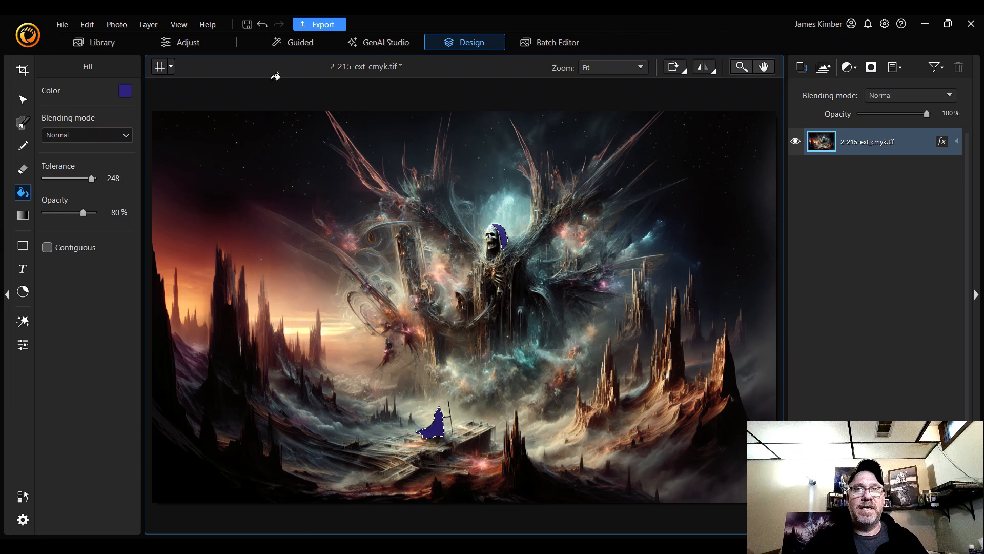
click(291, 43)
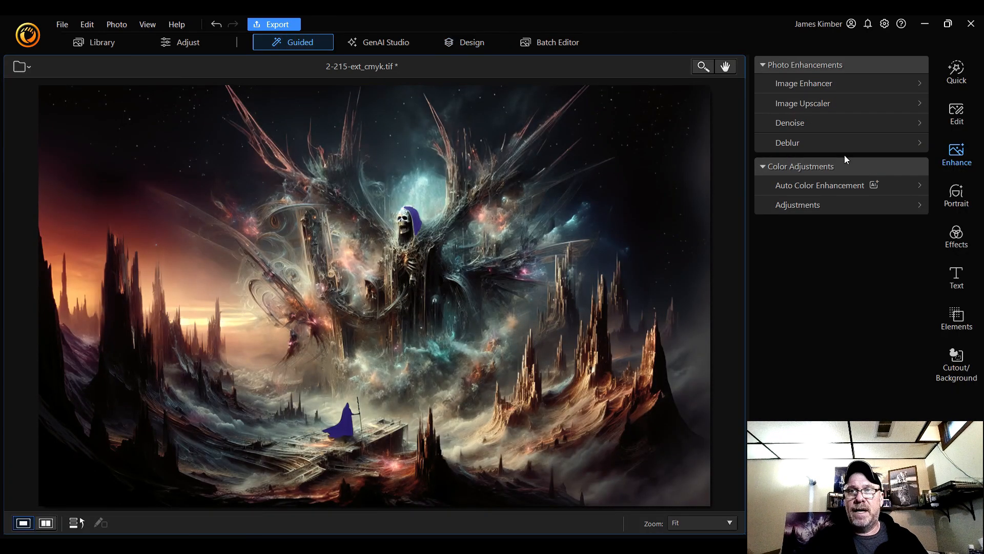
Open the Adjustments panel and try a White Balance temperature change, resetting it to 0
click(863, 210)
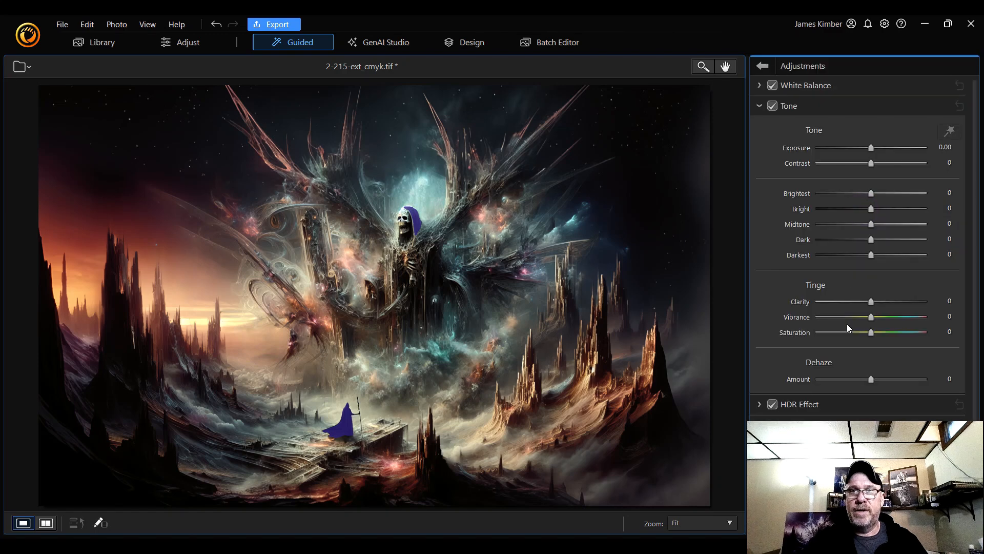
click(759, 86)
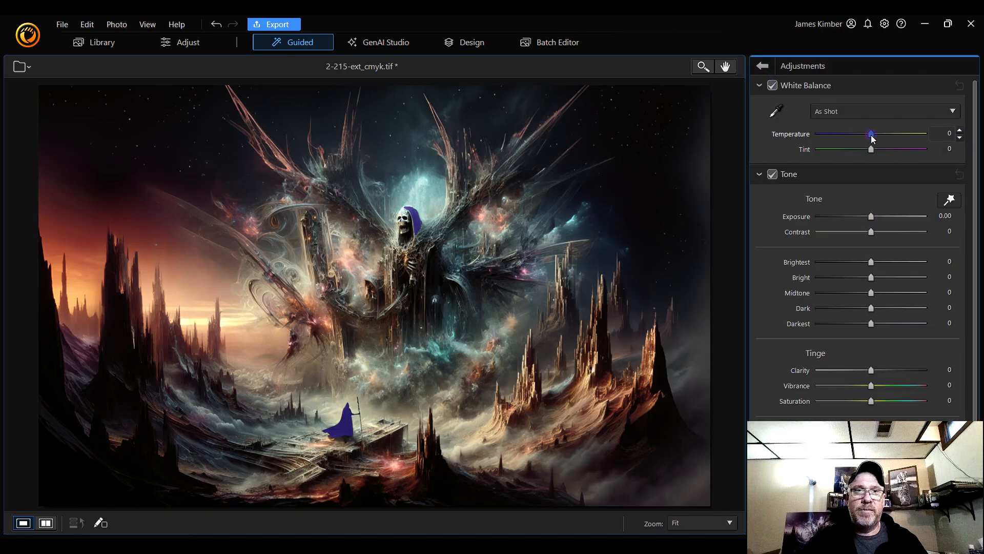
mouse_move(871, 134)
mouse_down()
mouse_move(844, 139)
mouse_move(904, 136)
mouse_move(872, 136)
mouse_move(853, 152)
mouse_move(903, 152)
mouse_move(873, 152)
mouse_move(882, 149)
mouse_up()
double_click(882, 149)
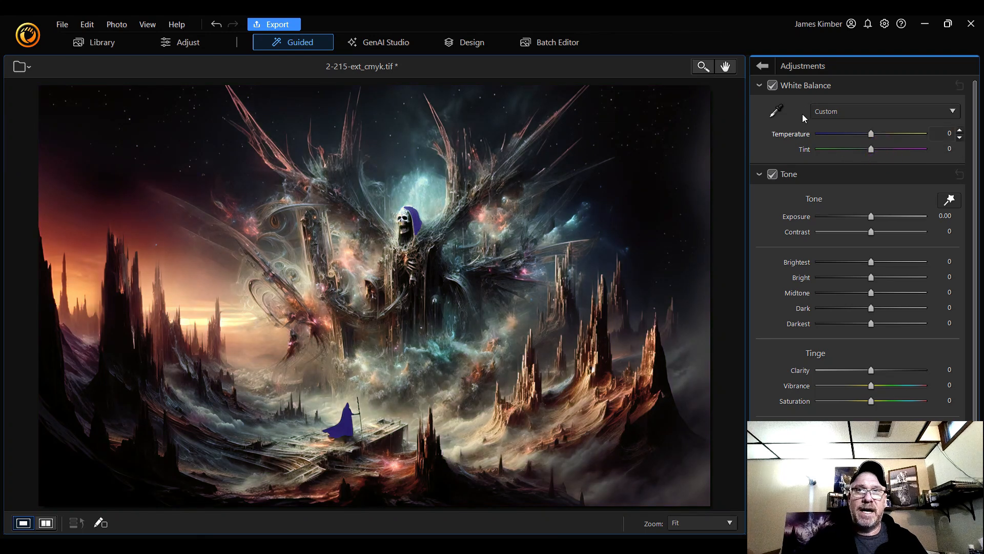
click(760, 85)
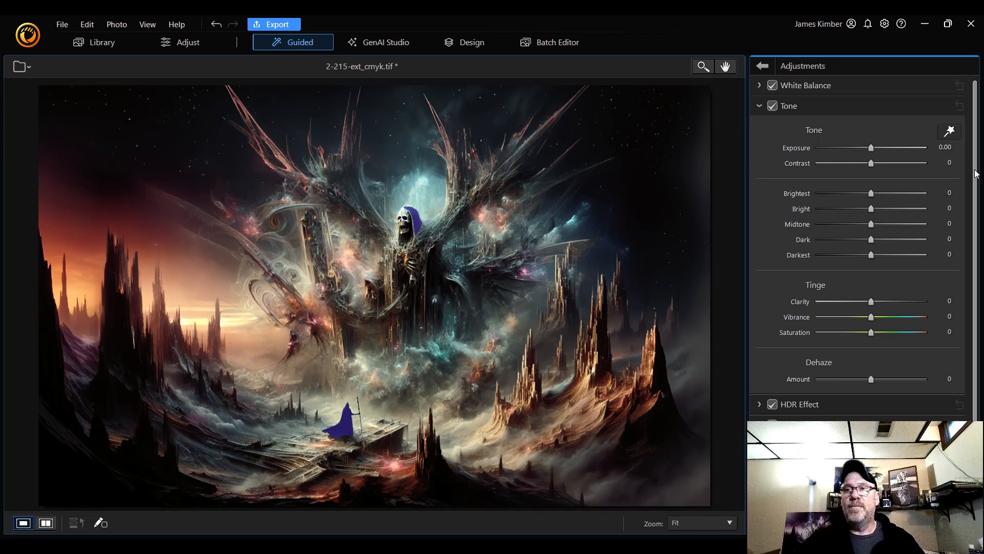
Browse the adjustment sections and examine the image at 100% zoom, panning around before fitting it back
scroll(975, 173, down, 1)
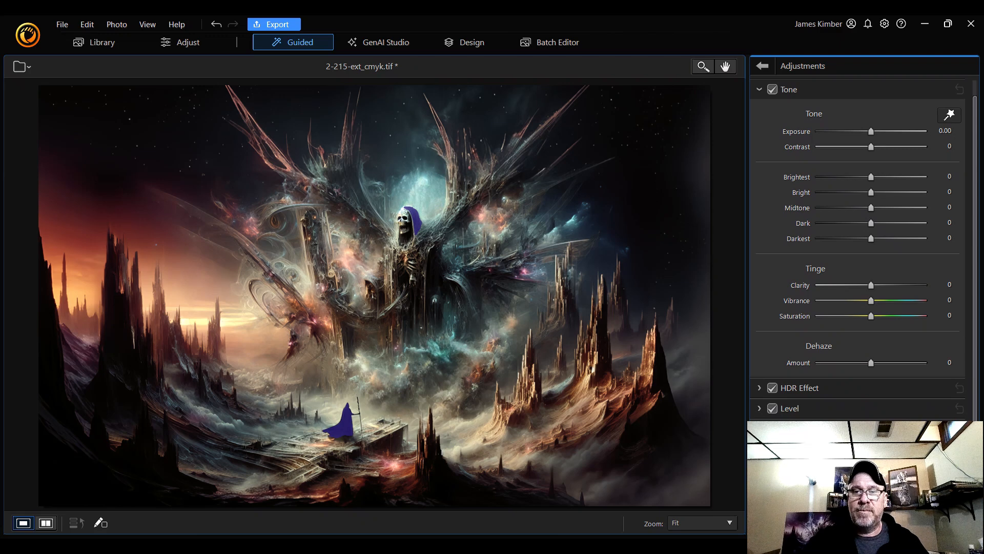
scroll(857, 247, down, 4)
drag(974, 332, 974, 333)
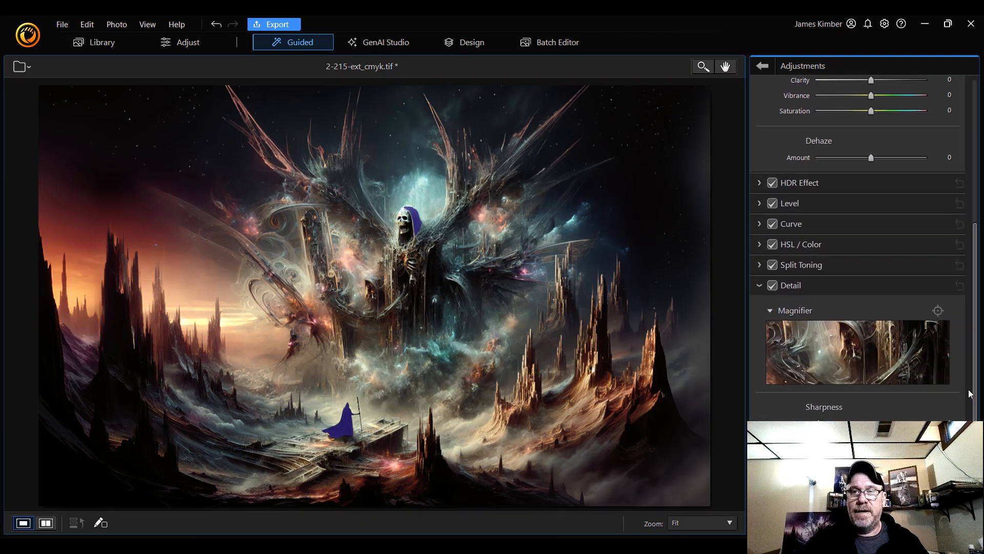
click(711, 523)
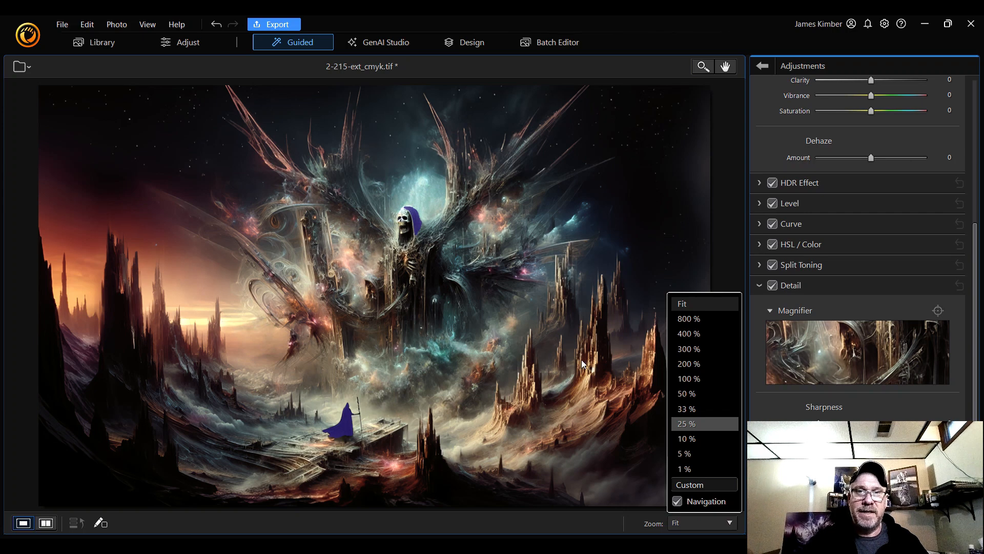
click(703, 379)
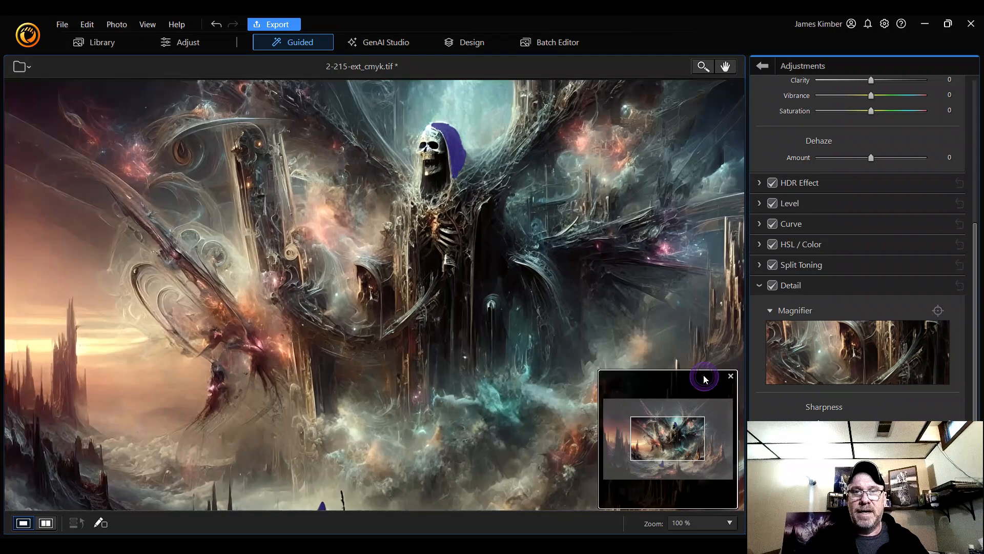
click(672, 438)
drag(672, 439, 695, 450)
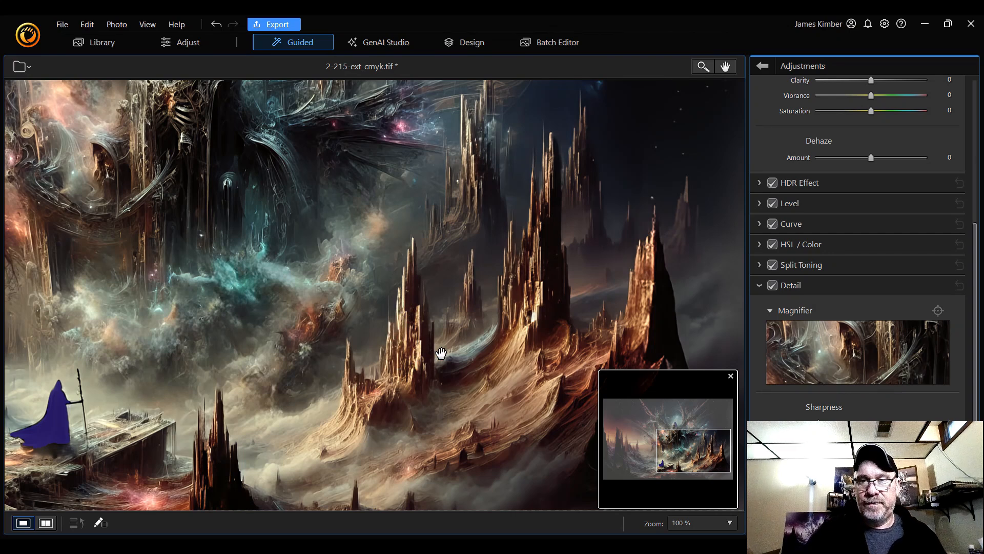
drag(819, 423, 821, 422)
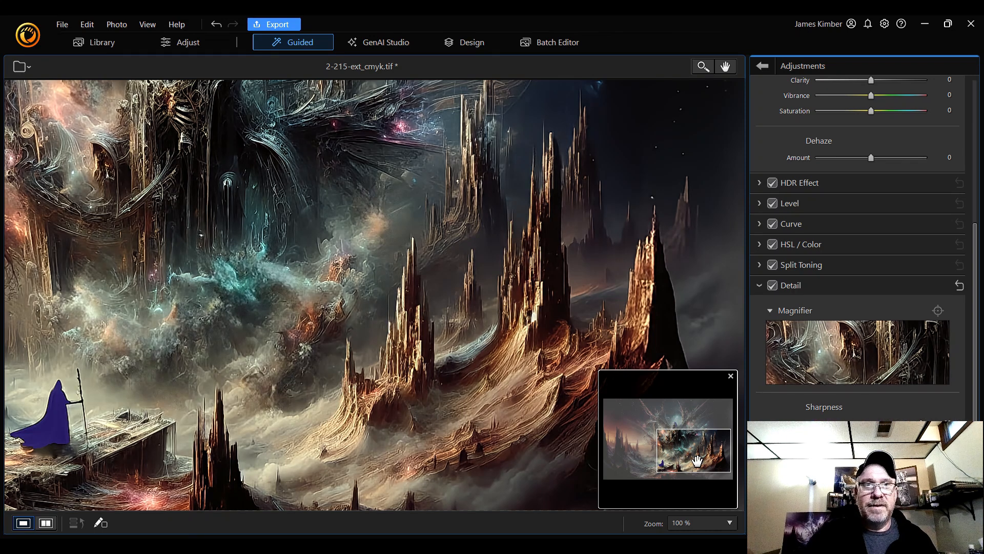
drag(684, 455, 655, 437)
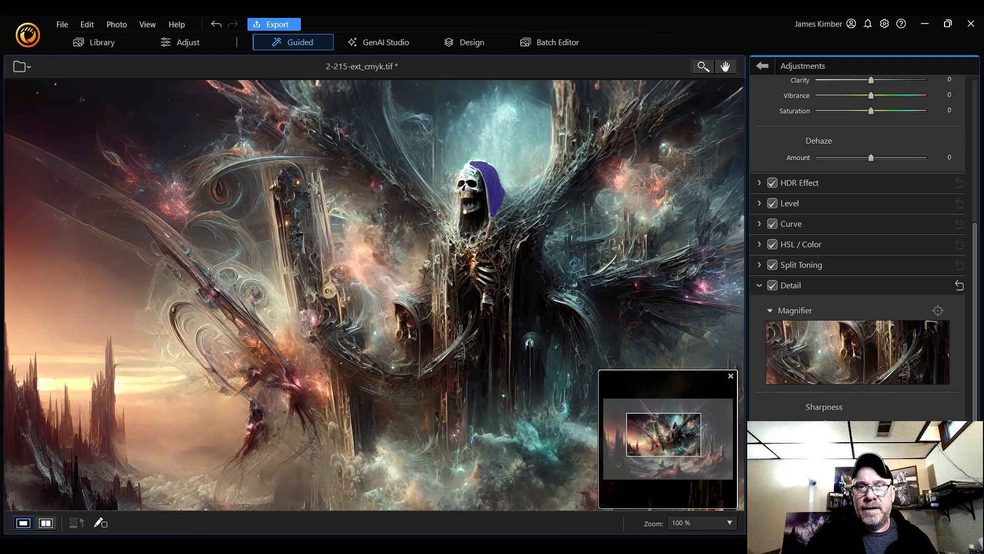
click(718, 522)
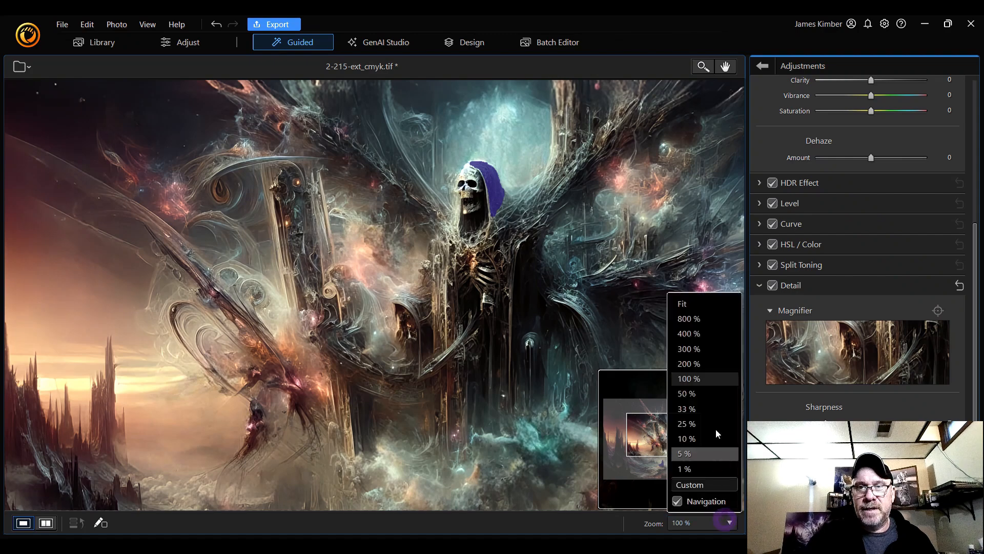
click(717, 305)
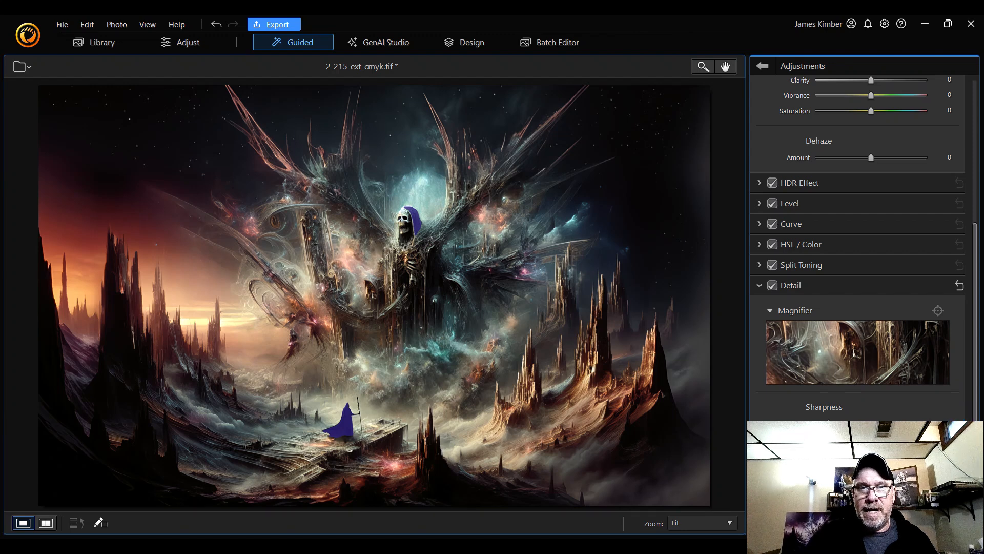
Zoom to 100% again and pan across the hooded figures and spires to inspect detail
click(718, 523)
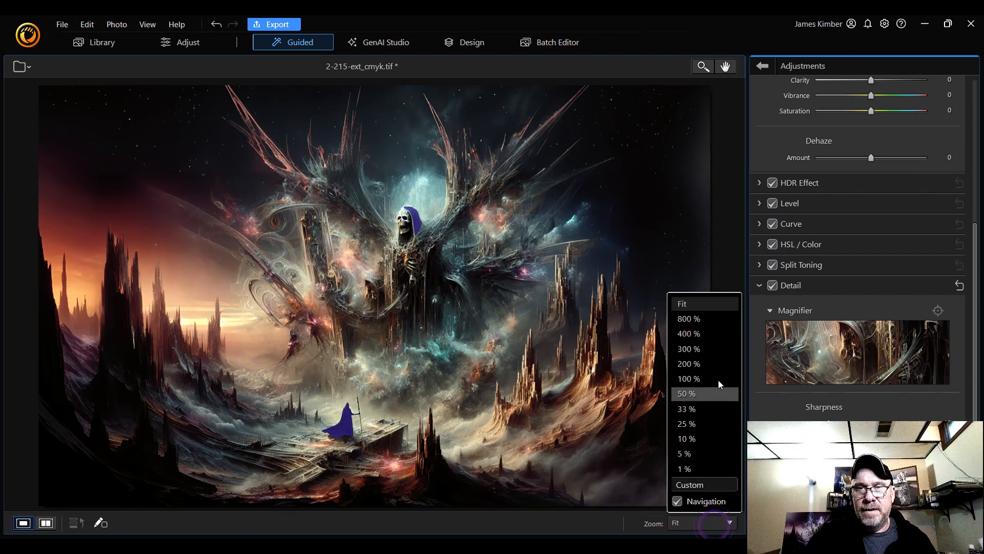
click(718, 380)
drag(687, 440, 681, 420)
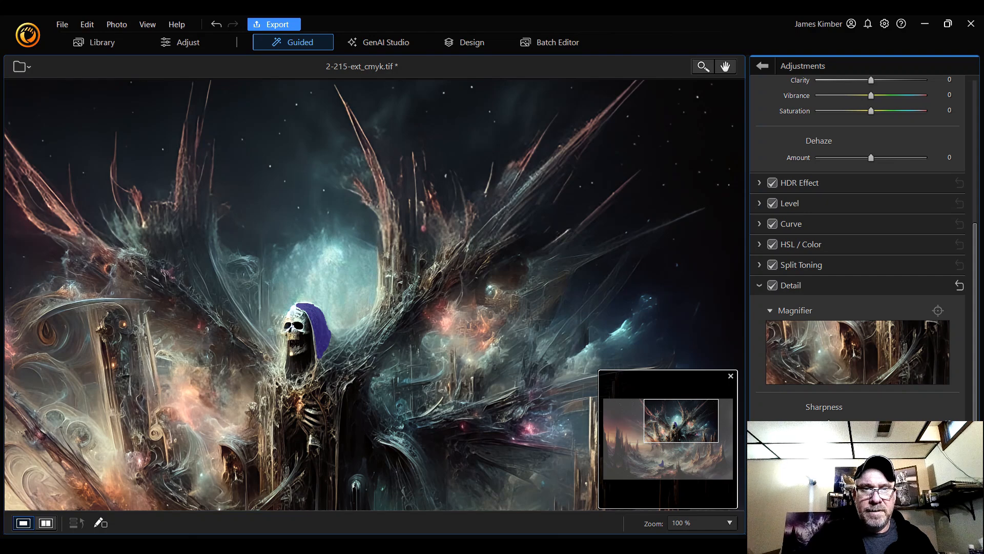
drag(683, 430, 692, 448)
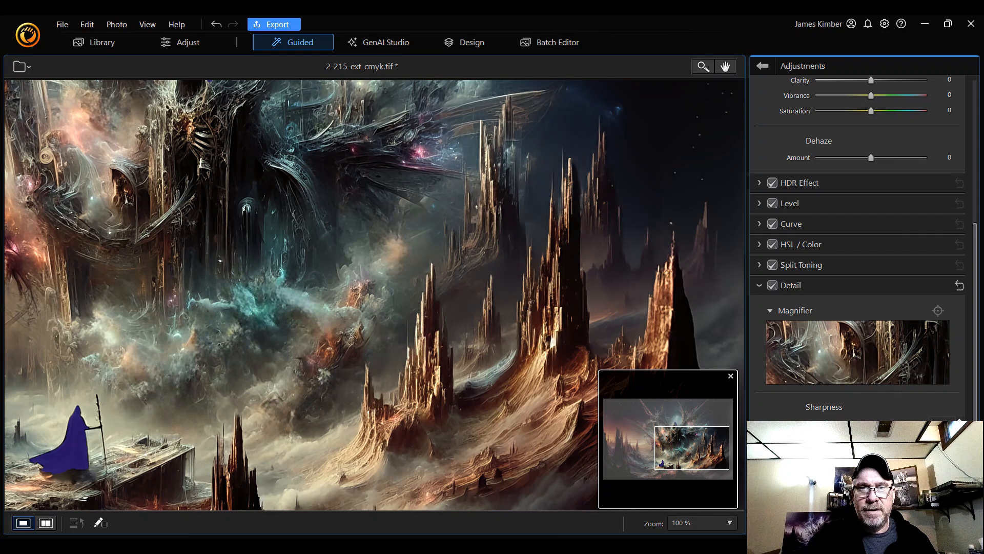
drag(703, 454, 687, 428)
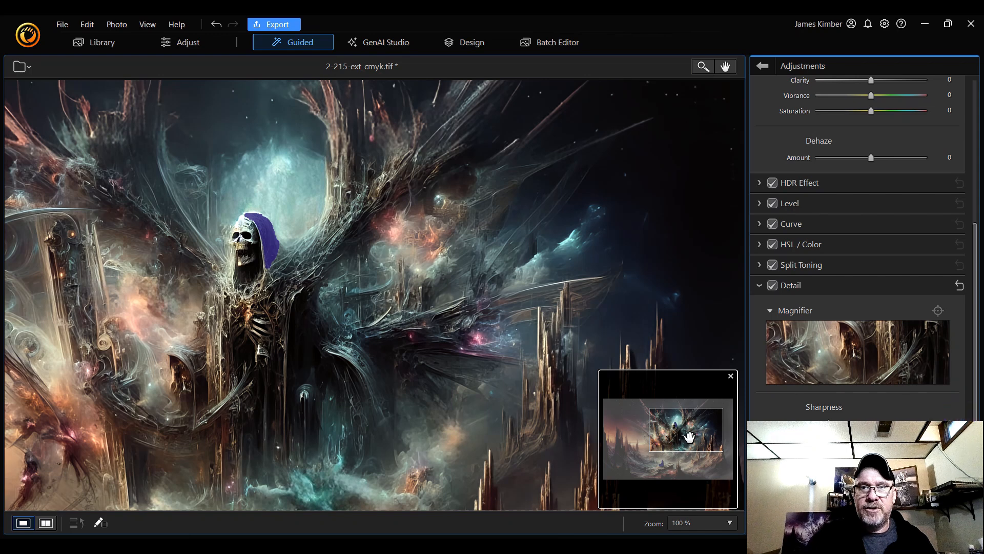
drag(692, 428, 702, 416)
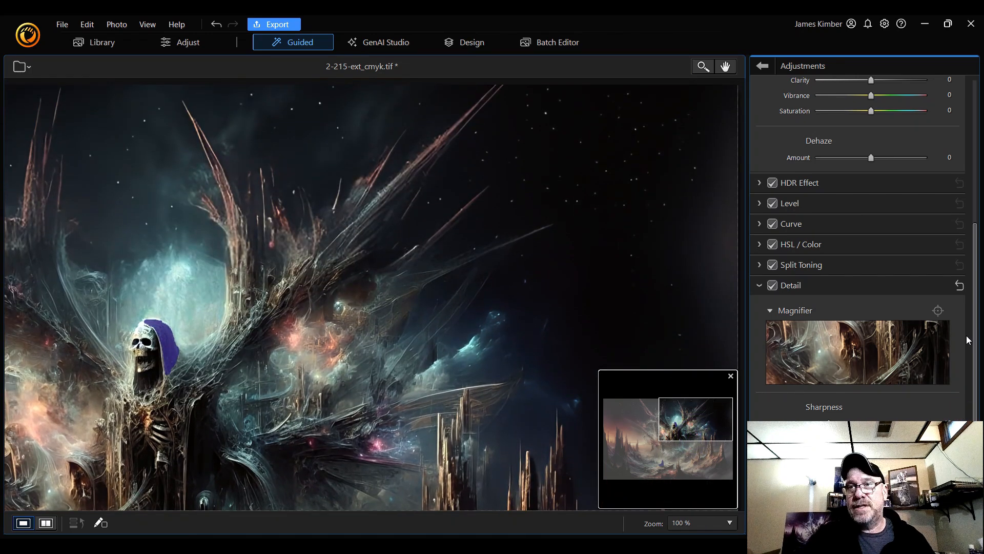
Try a Dehaze amount of 37 on the zoomed image, then reset it to 0
scroll(972, 348, up, 3)
scroll(972, 347, up, 2)
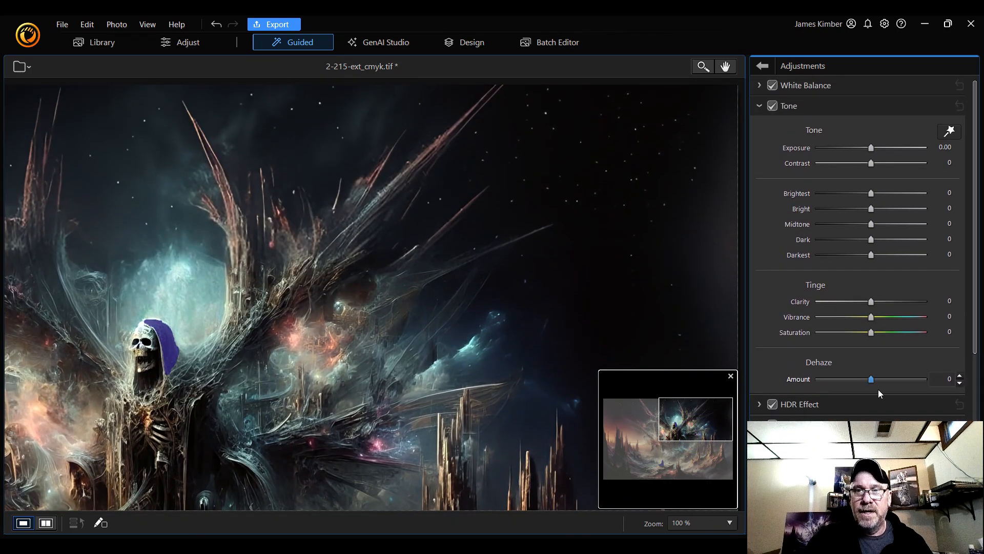
drag(698, 423, 681, 433)
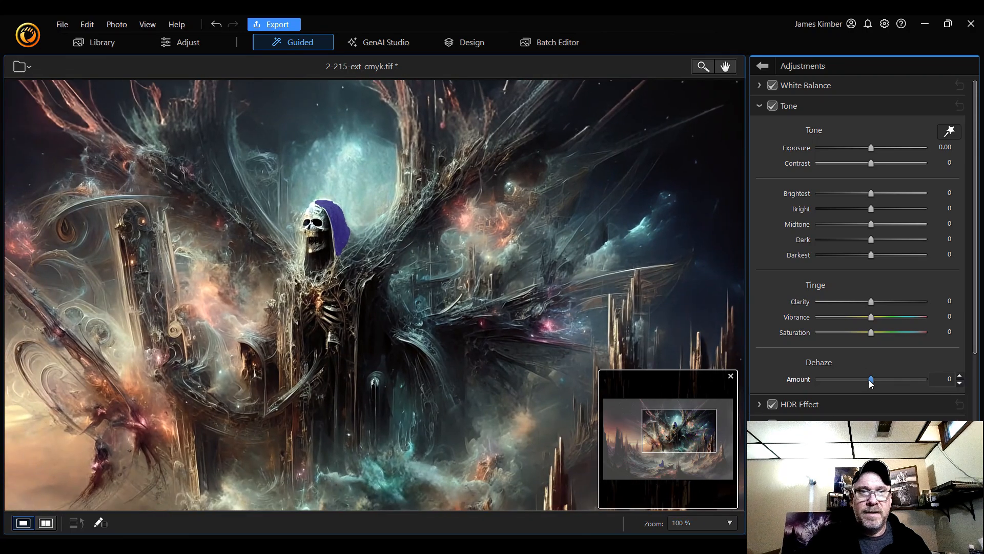
mouse_move(871, 380)
mouse_down()
mouse_move(848, 380)
mouse_move(928, 380)
mouse_move(890, 382)
mouse_up()
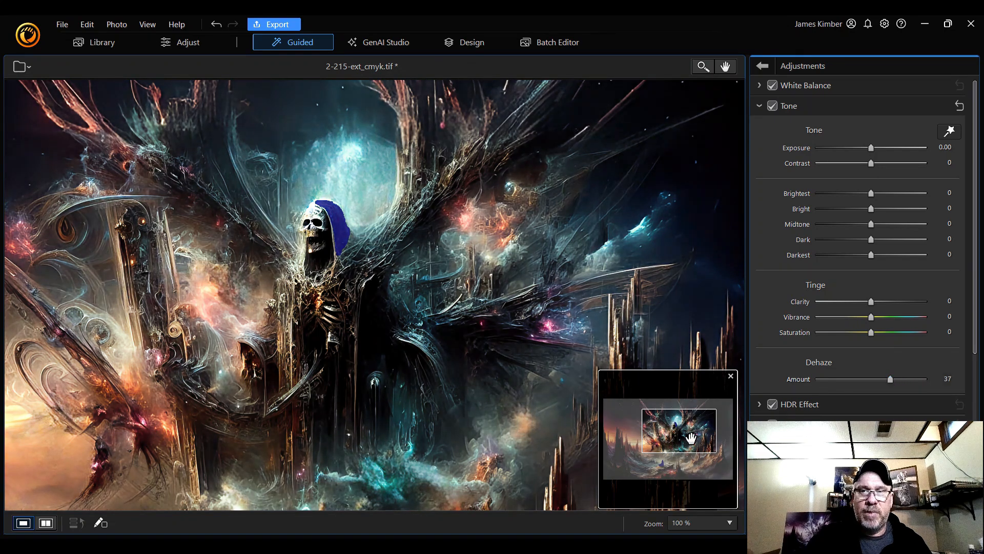
drag(696, 430, 713, 449)
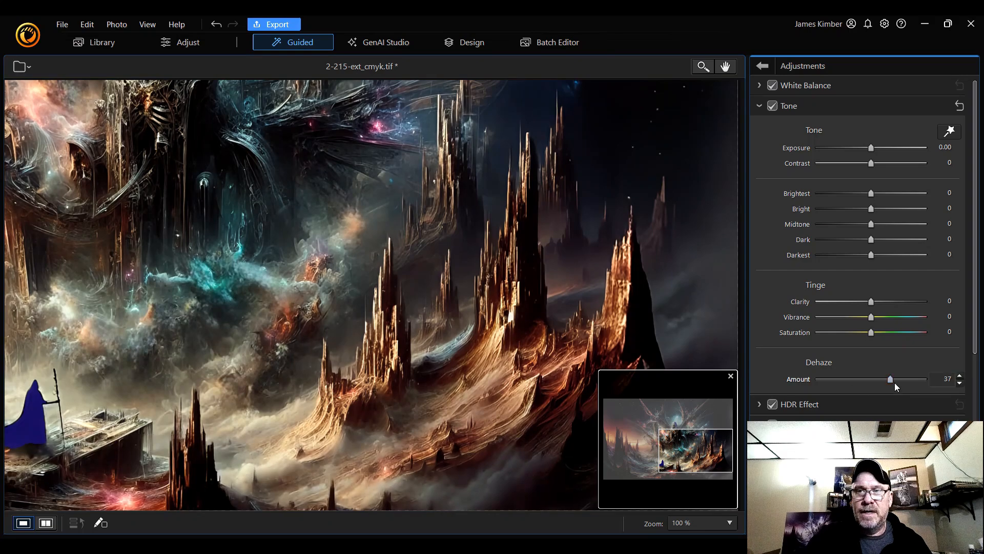
drag(892, 380, 871, 379)
double_click(879, 380)
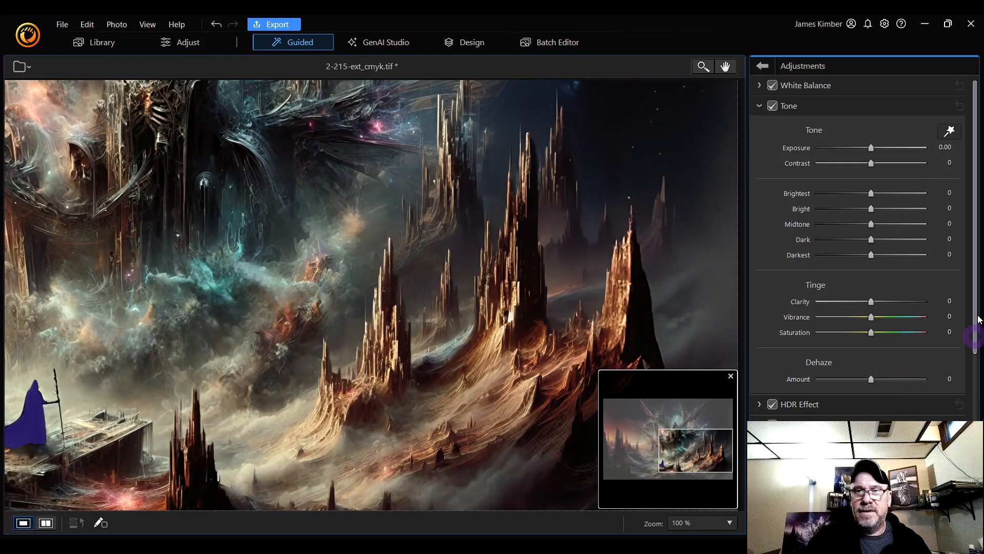
Experiment with the Clarity slider across its range and set Clarity to -67
drag(871, 301, 826, 303)
drag(720, 442, 679, 422)
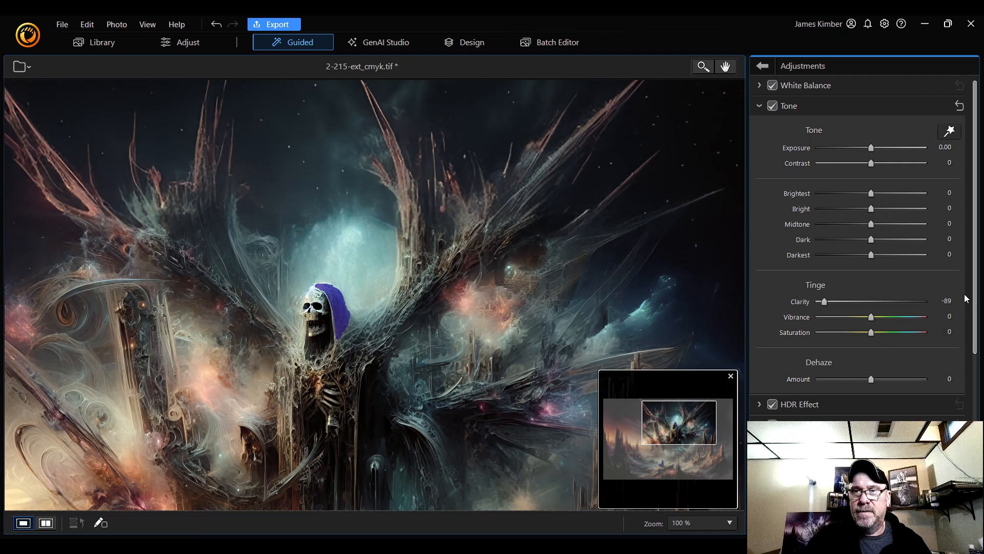
drag(826, 303, 908, 304)
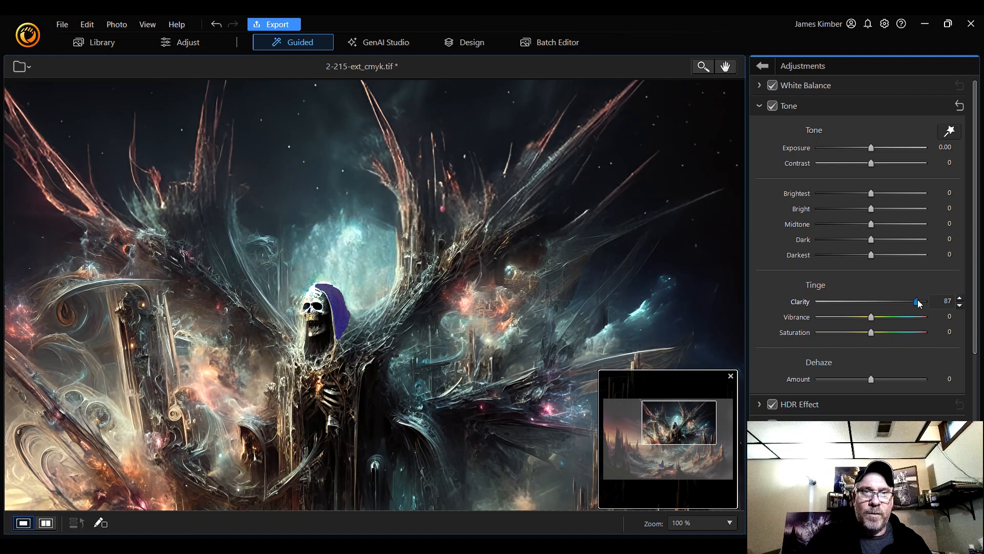
drag(918, 303, 821, 301)
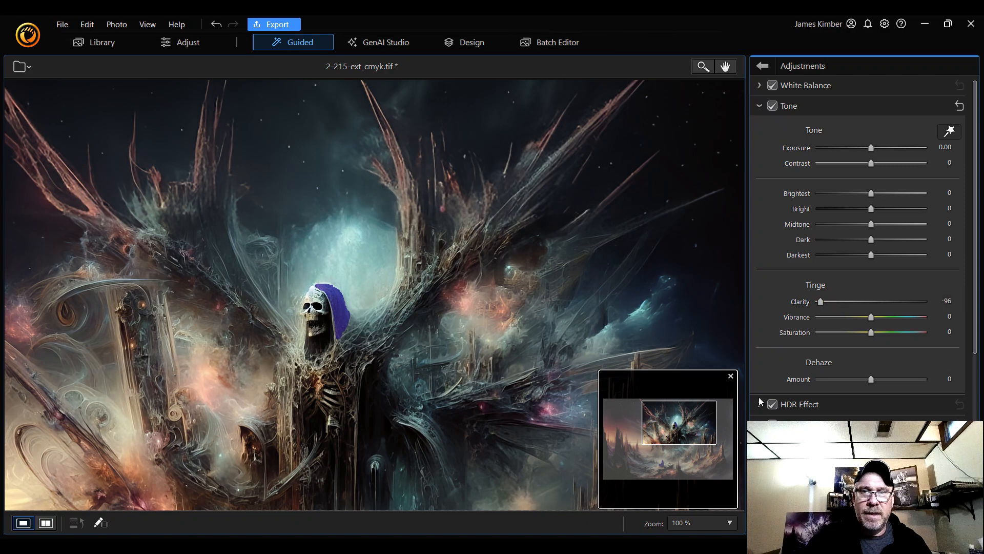
drag(707, 421, 652, 461)
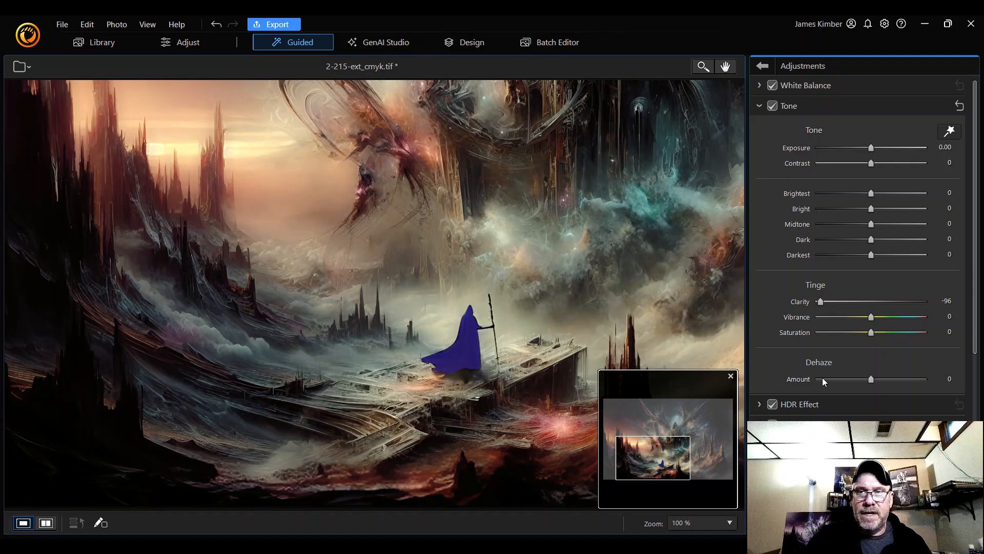
mouse_move(821, 303)
mouse_down()
mouse_move(936, 304)
mouse_move(819, 304)
mouse_up()
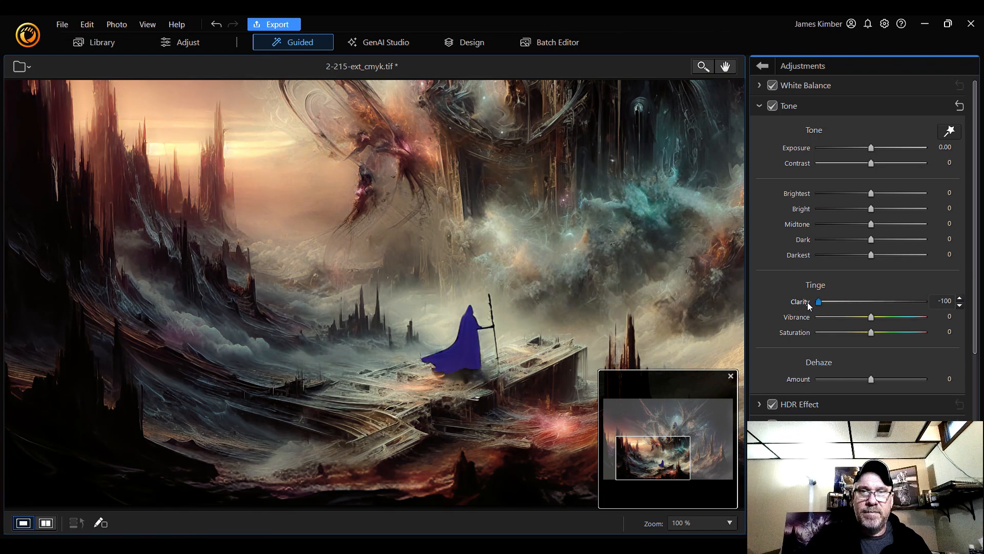
drag(653, 455, 682, 424)
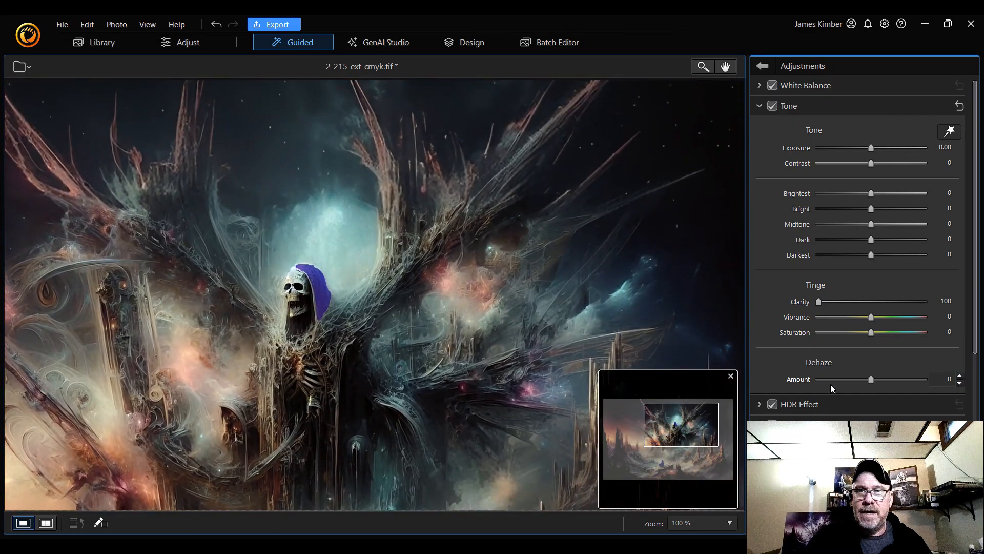
drag(820, 303, 837, 300)
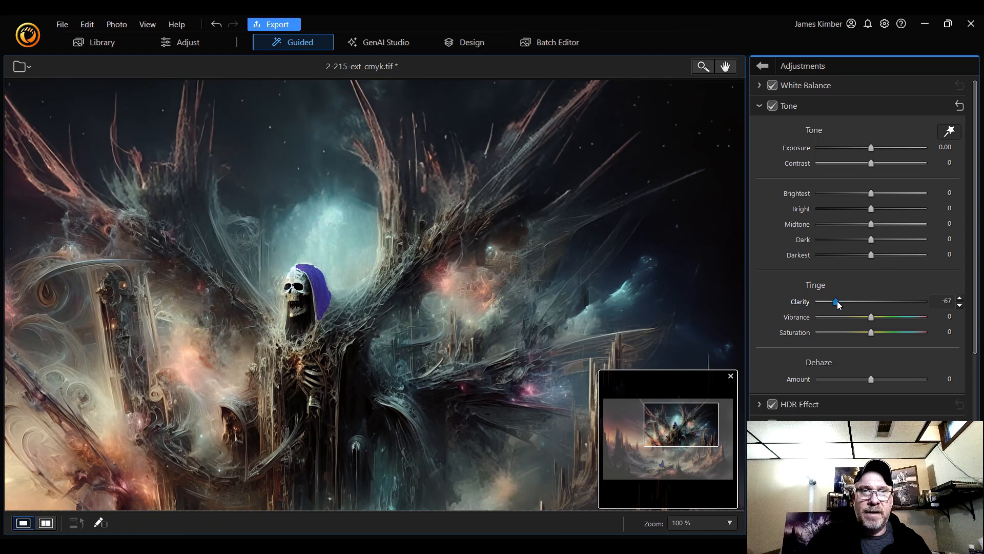
Fit the image in view and set the Dehaze amount to 3
mouse_move(871, 379)
mouse_down()
mouse_move(894, 385)
mouse_move(854, 386)
mouse_move(877, 386)
mouse_move(868, 386)
mouse_up()
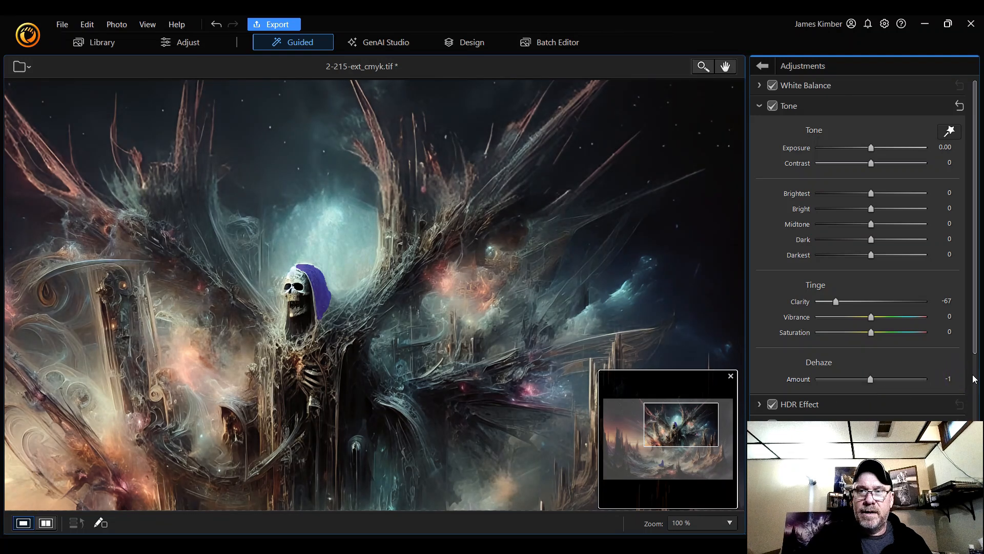
click(961, 376)
click(961, 376)
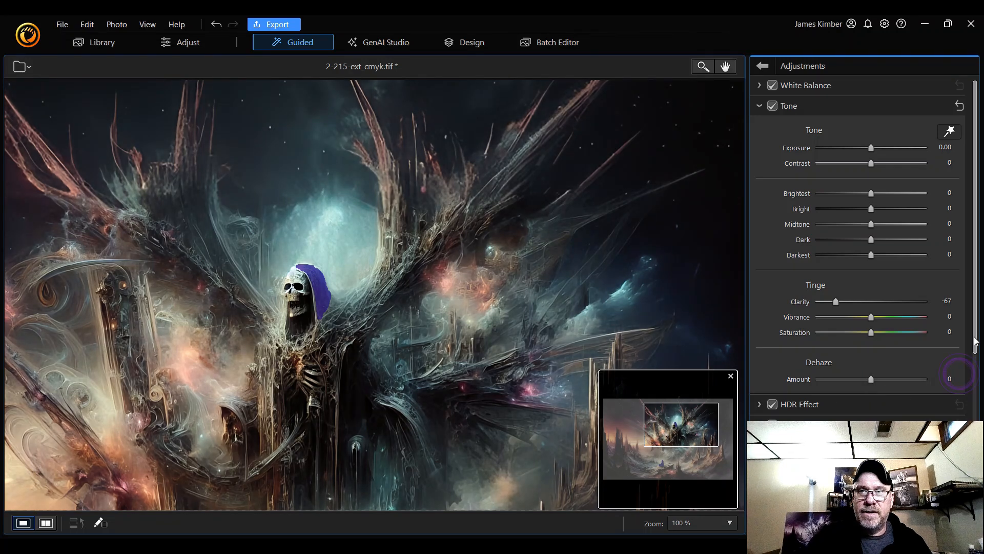
click(715, 523)
click(711, 304)
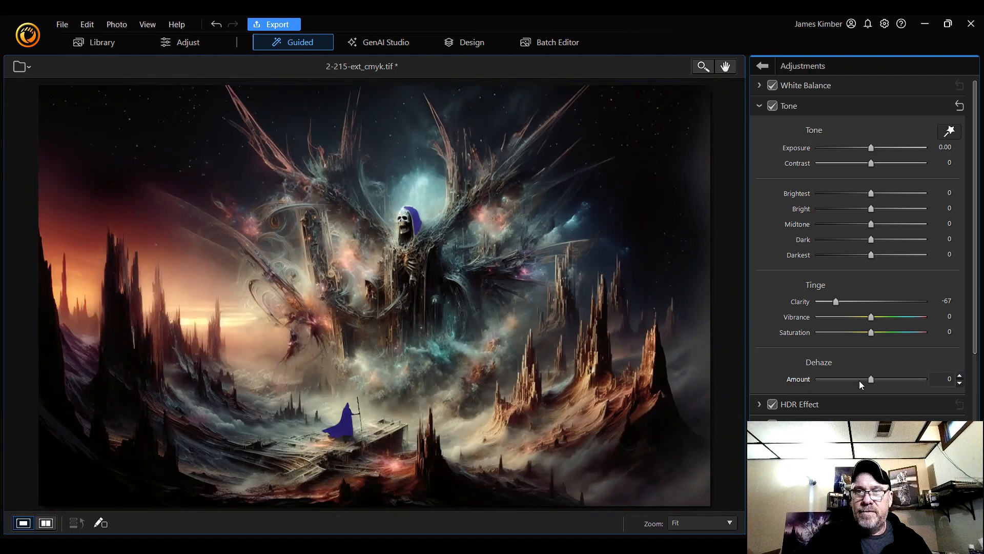
mouse_move(873, 381)
mouse_down()
mouse_move(913, 382)
mouse_move(876, 382)
mouse_up()
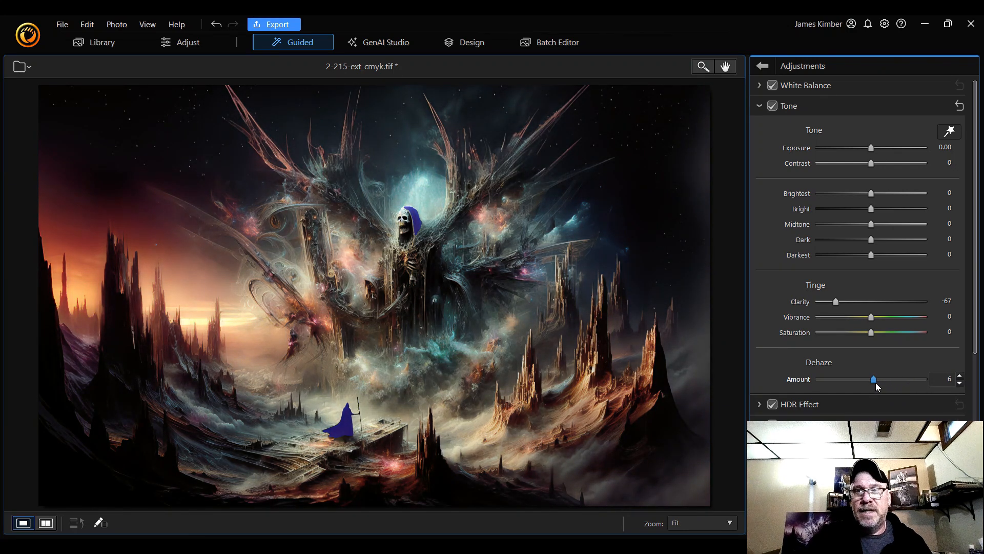
click(959, 384)
click(959, 384)
click(960, 384)
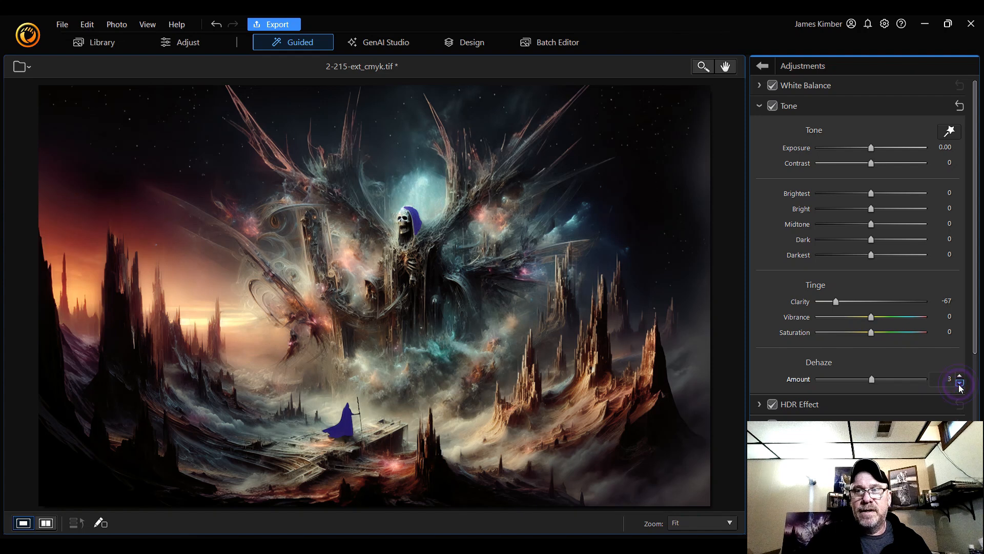
Set the Dehaze amount to 10
click(961, 376)
click(961, 376)
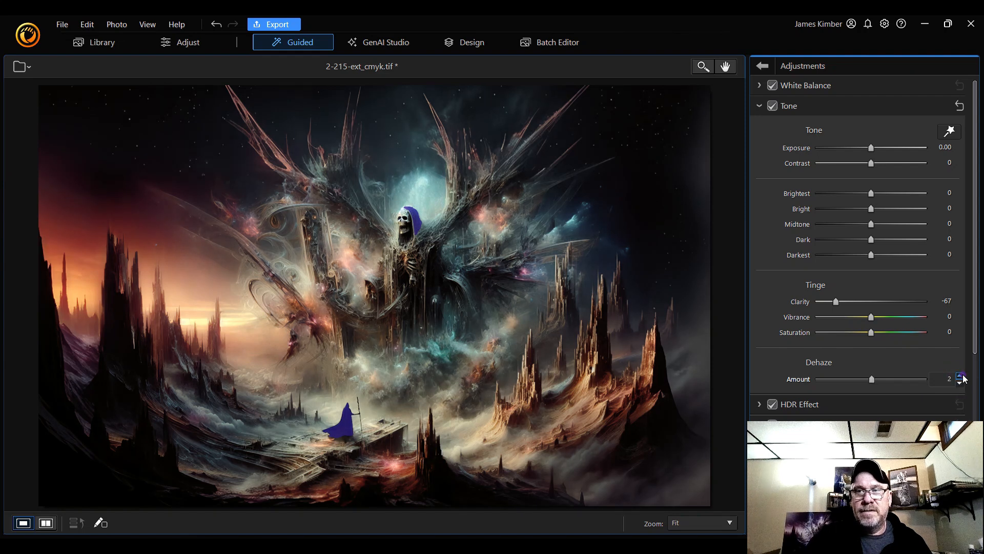
click(961, 376)
click(961, 376)
click(962, 376)
click(962, 376)
click(962, 376)
click(962, 376)
click(961, 377)
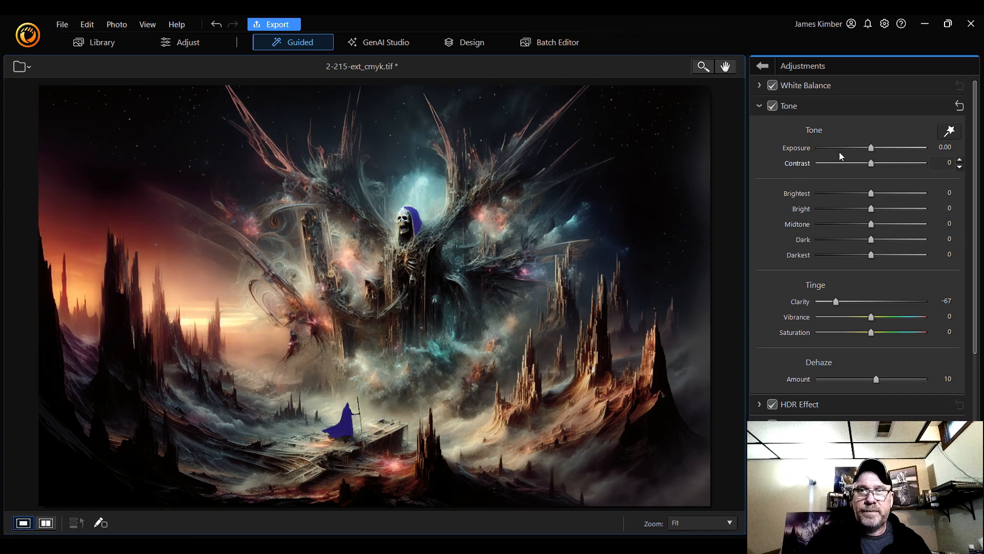
Experiment with the Contrast slider across its range while inspecting at 100%, and set Contrast to 25
click(711, 520)
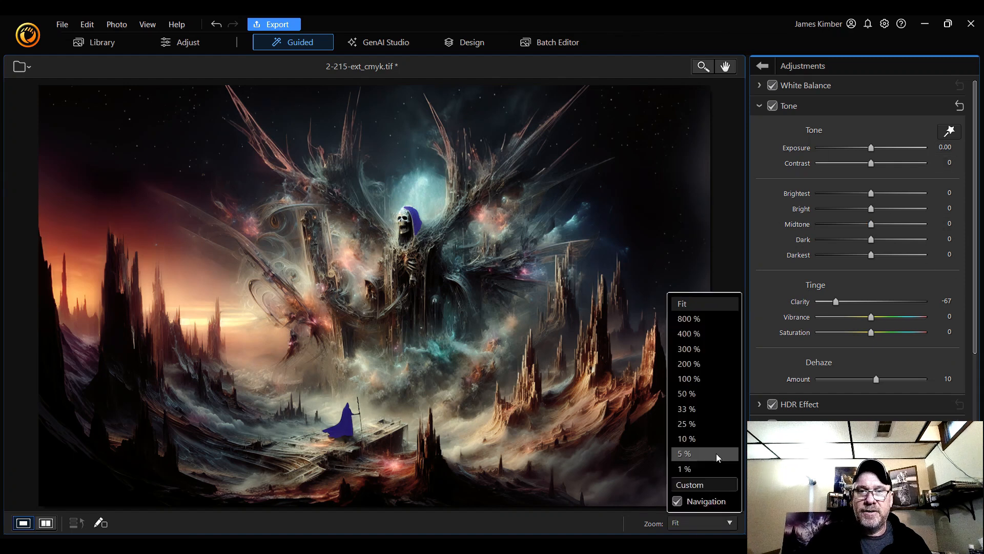
click(719, 379)
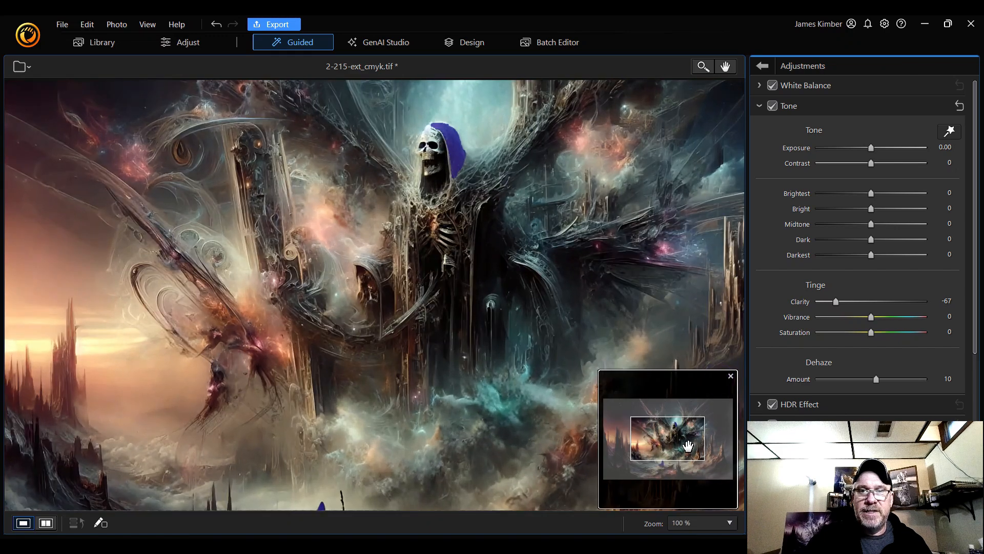
drag(672, 440, 687, 424)
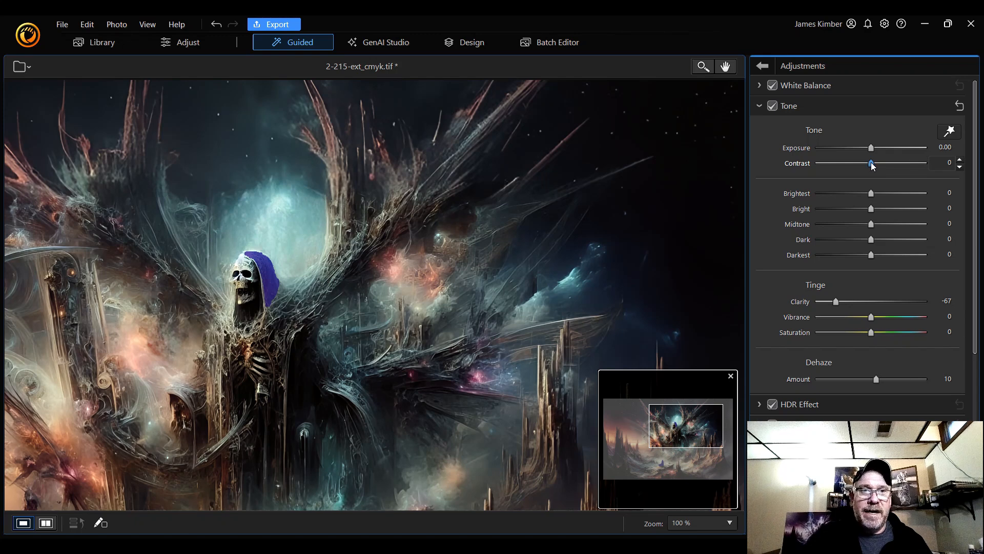
drag(875, 162, 849, 174)
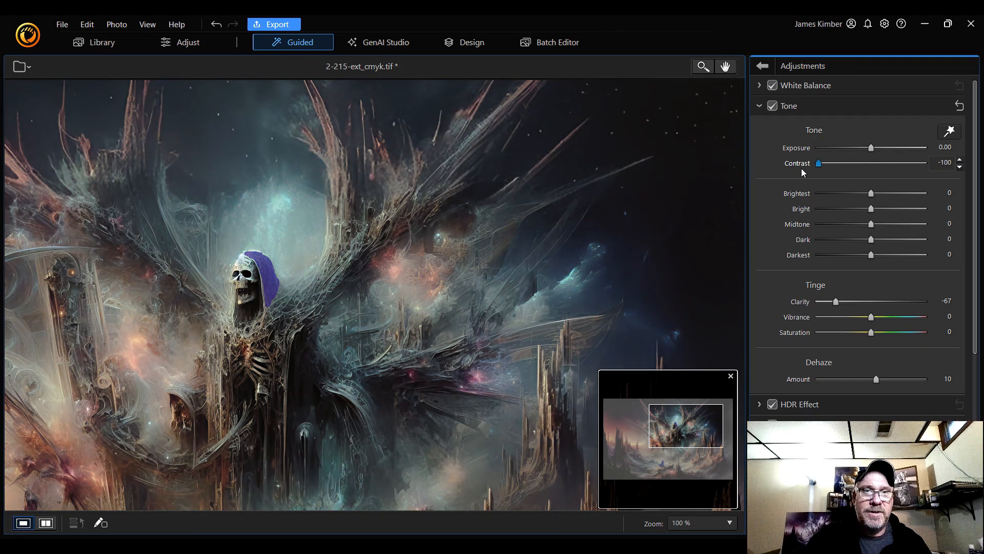
drag(802, 170, 893, 173)
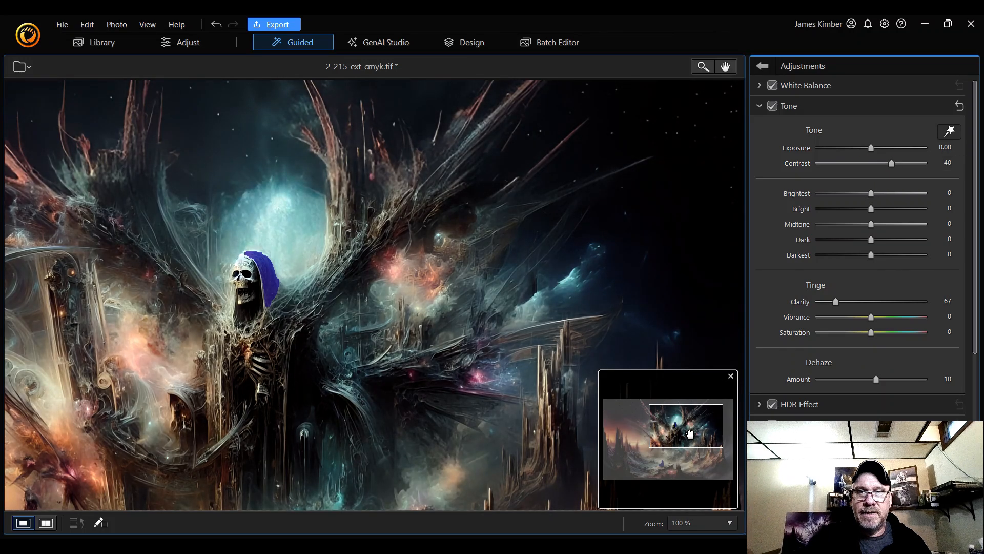
drag(689, 434, 700, 461)
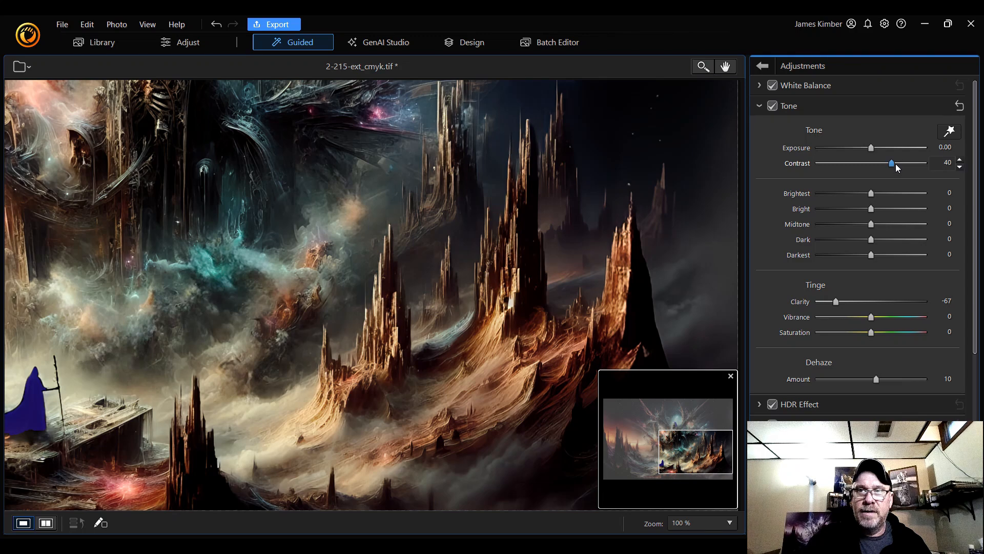
mouse_move(894, 165)
mouse_down()
mouse_move(839, 174)
mouse_move(925, 176)
mouse_move(900, 173)
mouse_up()
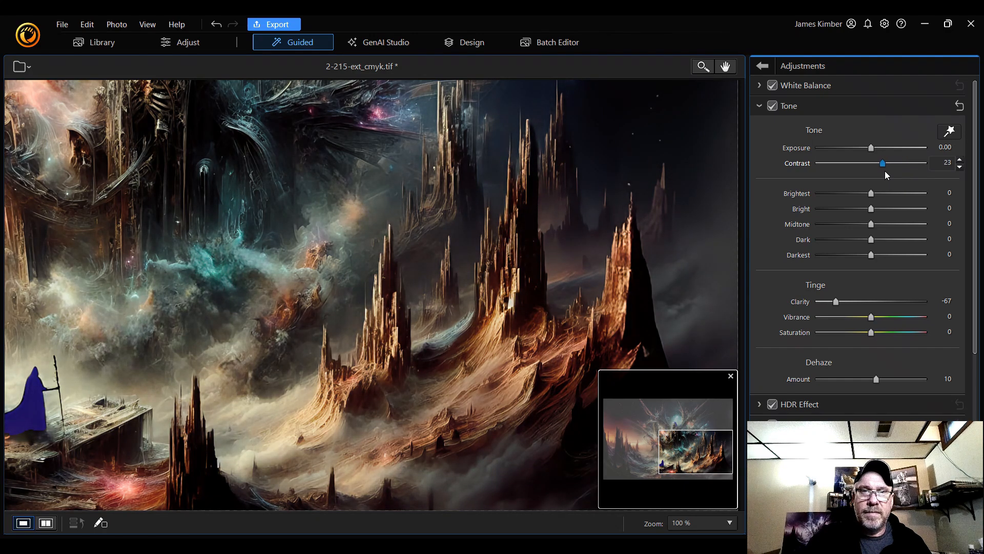
drag(709, 464, 698, 444)
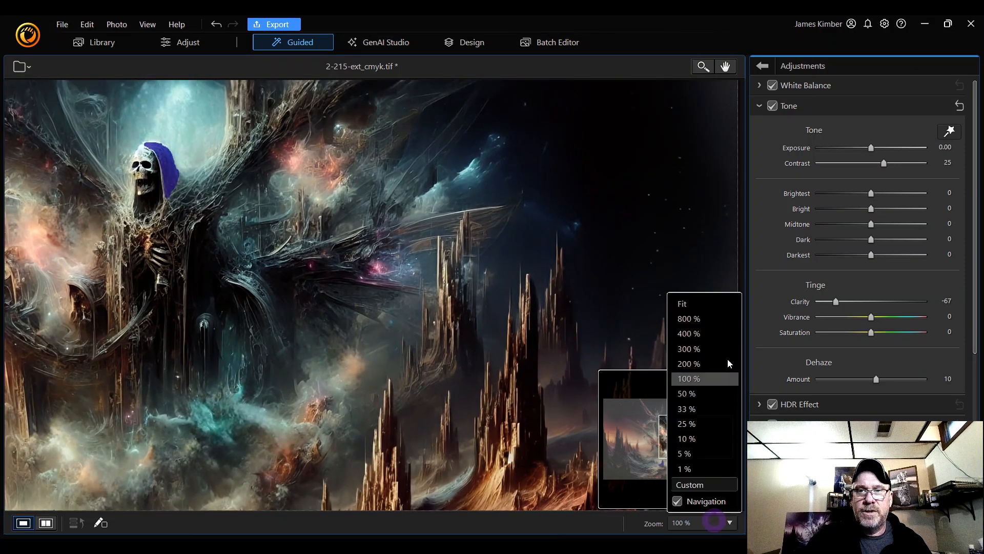
click(714, 305)
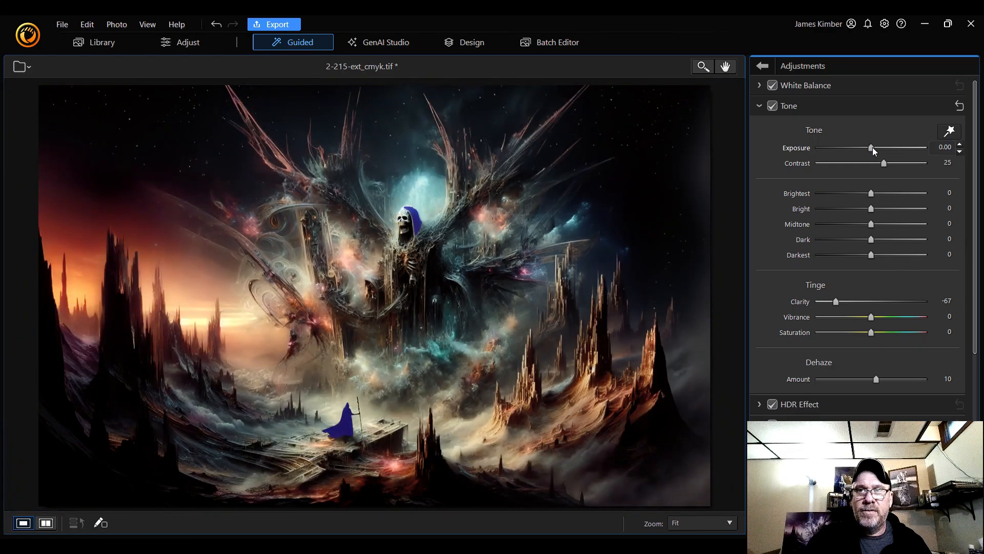
Raise the Exposure, then step it down to 0.13 while checking the figures at 100%
mouse_move(870, 149)
mouse_down()
mouse_move(817, 149)
mouse_move(875, 149)
mouse_up()
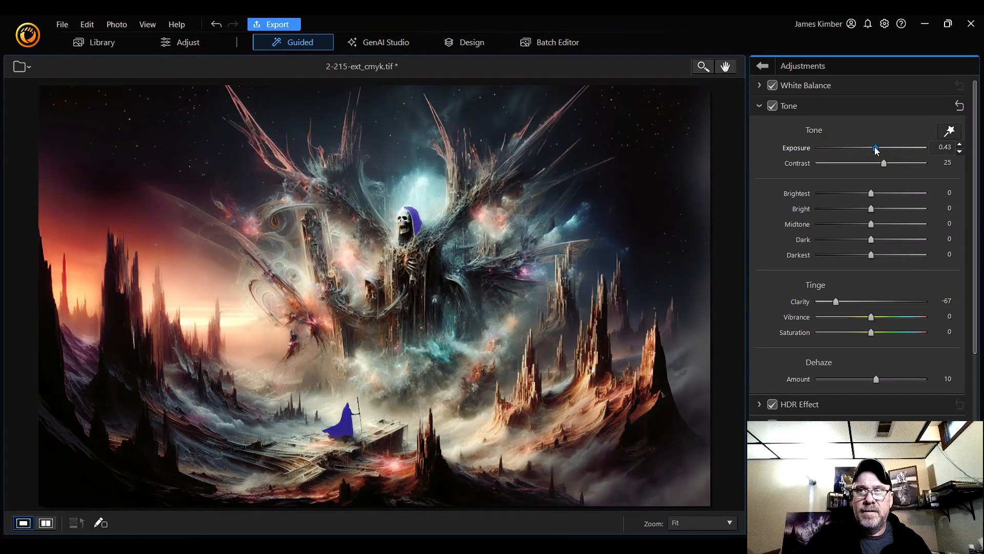
click(713, 522)
click(718, 377)
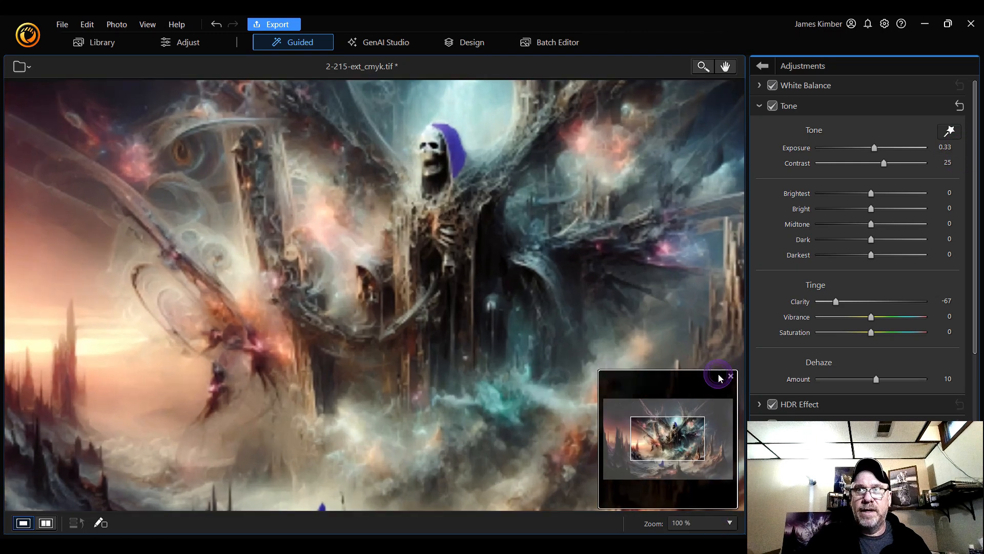
drag(692, 442, 680, 425)
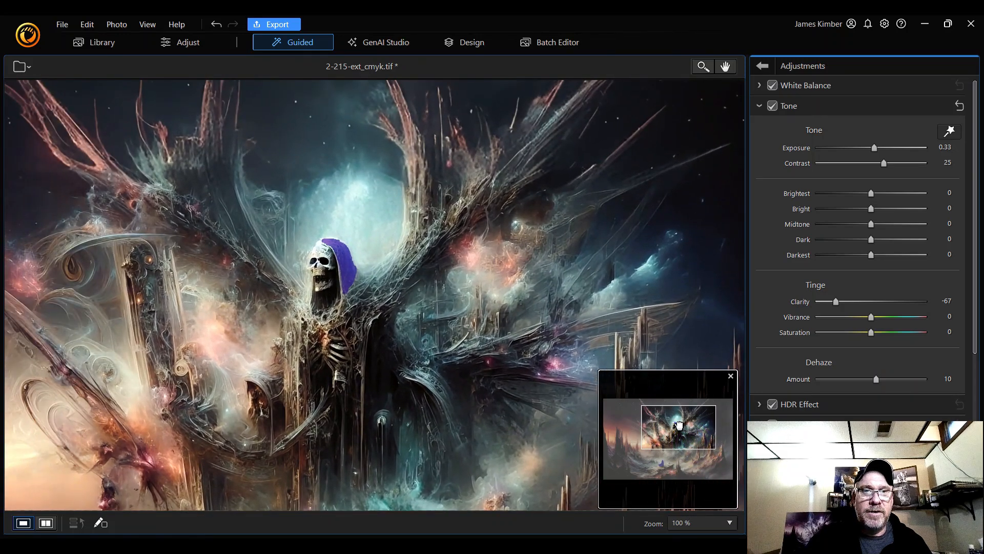
click(960, 151)
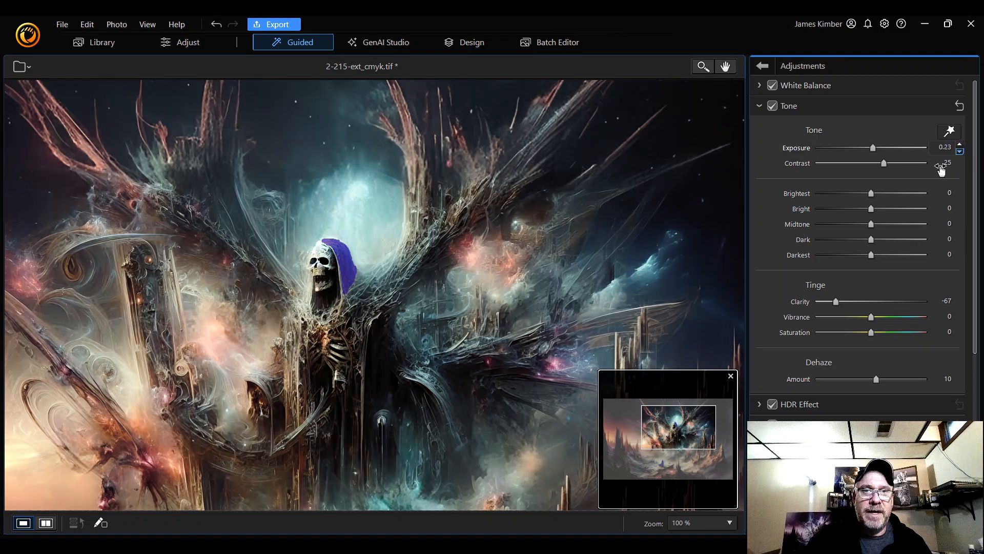
mouse_move(690, 435)
mouse_down()
mouse_move(687, 454)
mouse_move(683, 425)
mouse_up()
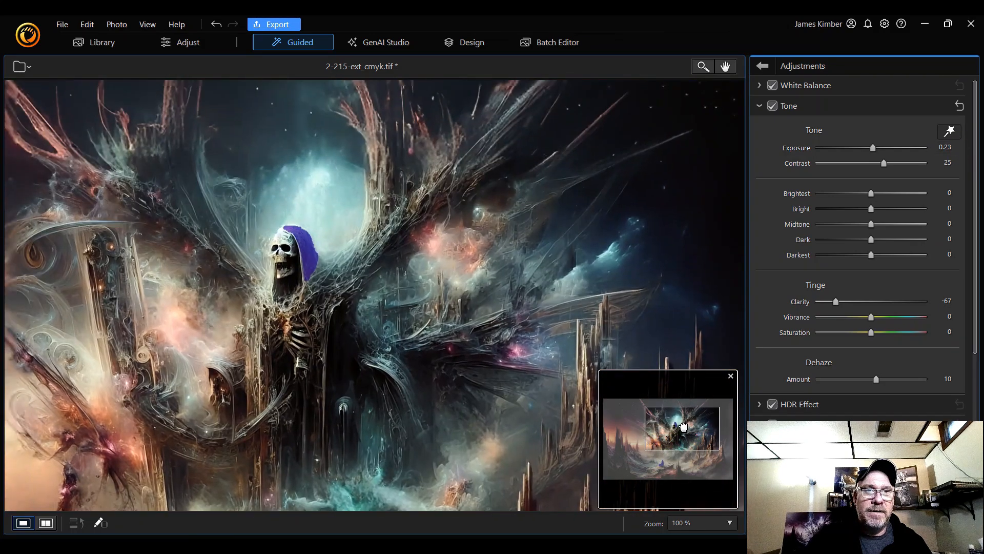
mouse_move(962, 155)
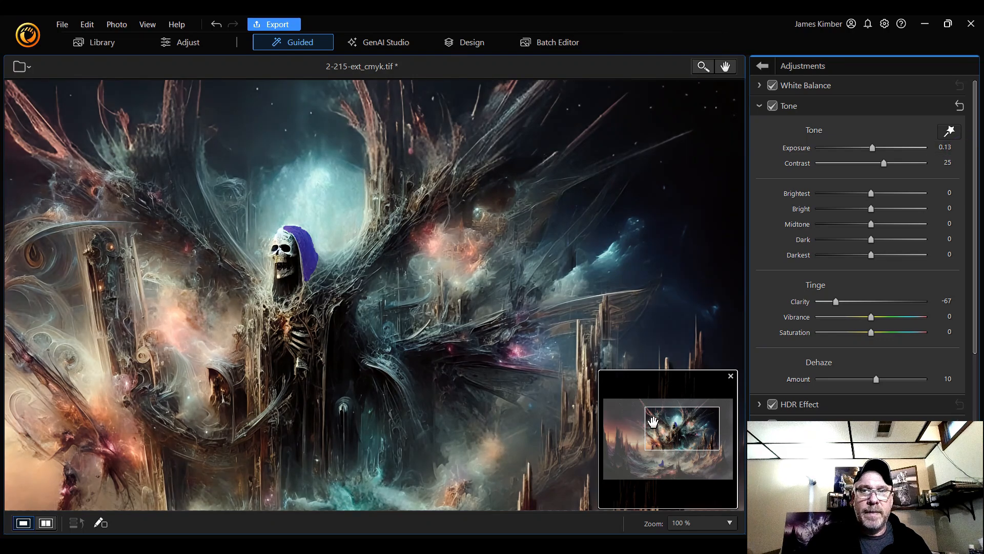
drag(683, 441, 666, 458)
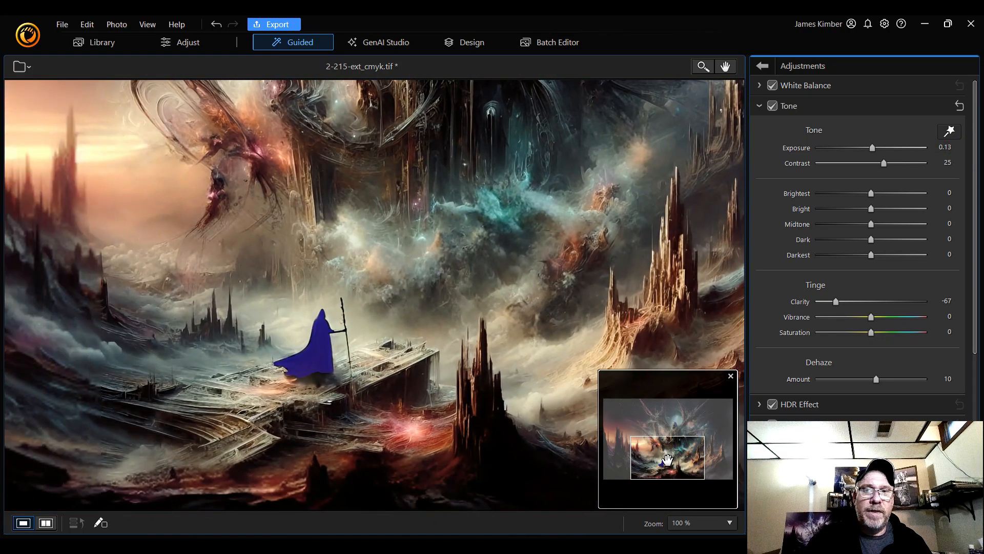
Fit the image and try lowering Exposure to 0.03, then return it to 0.13
click(700, 524)
click(701, 304)
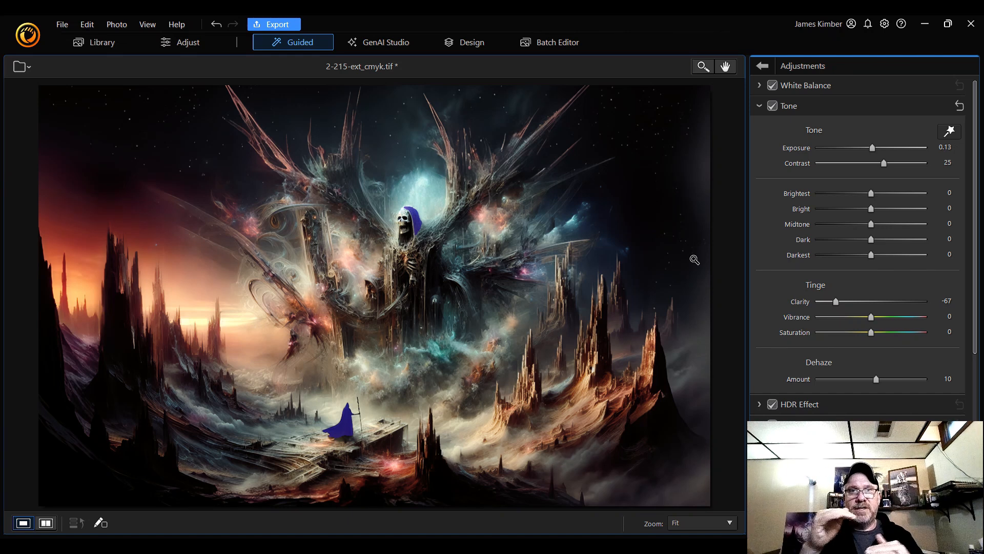
mouse_move(948, 155)
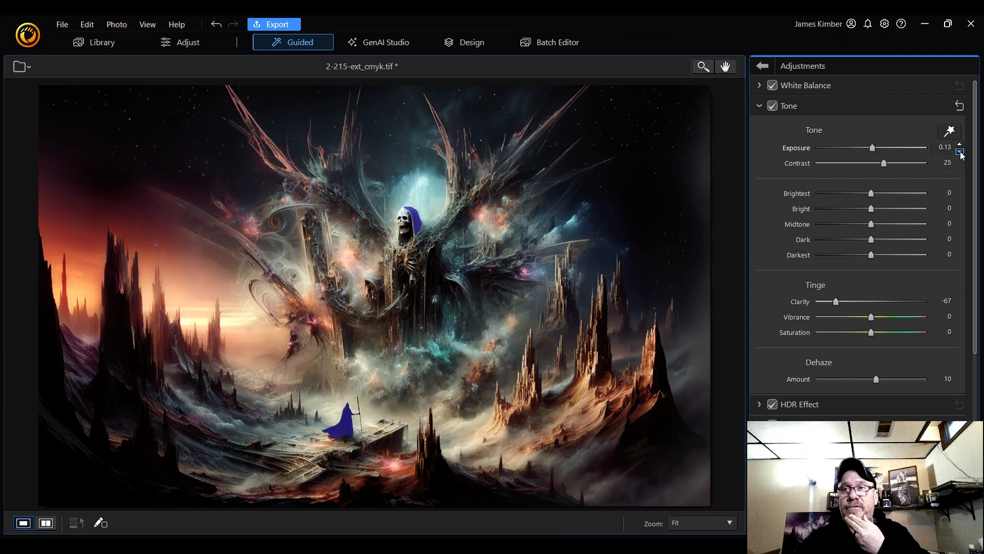
click(960, 152)
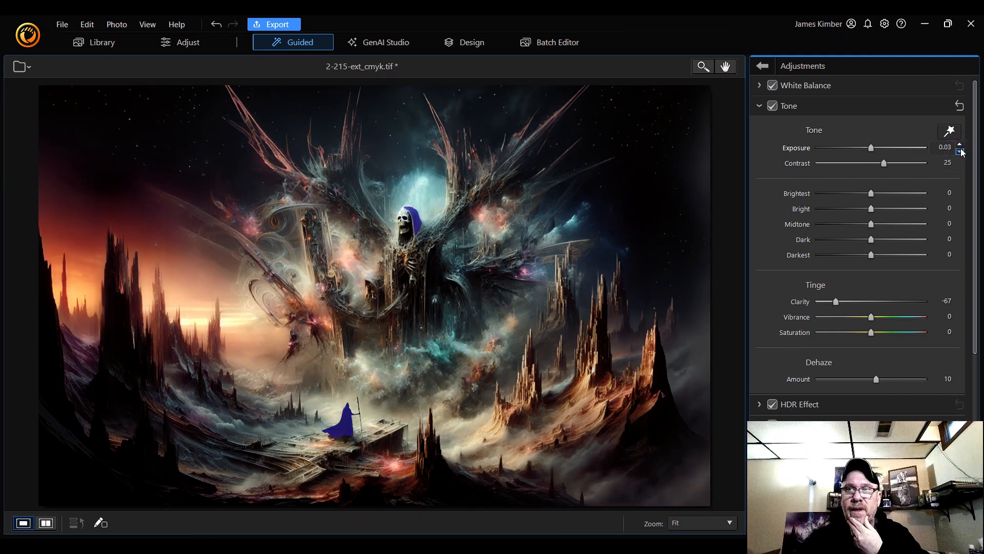
click(960, 146)
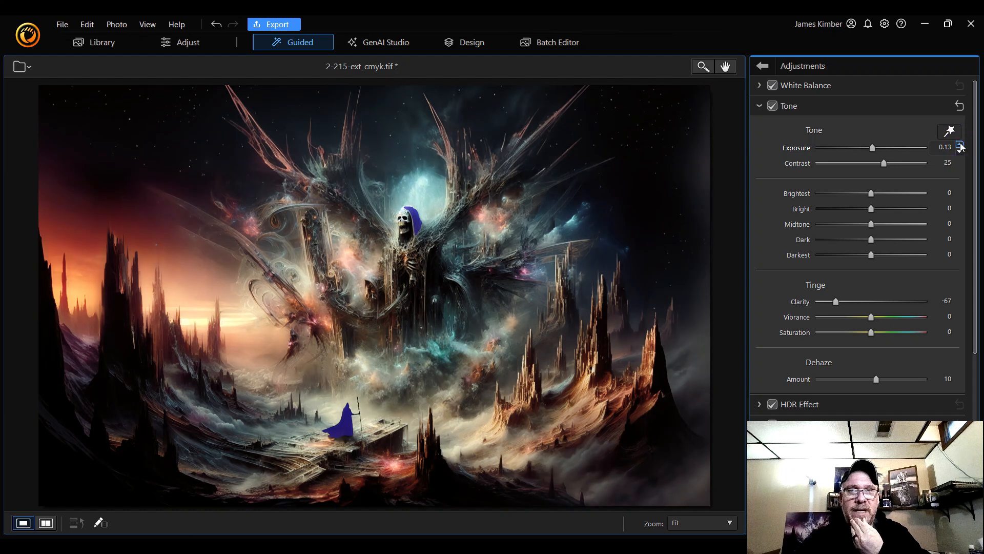